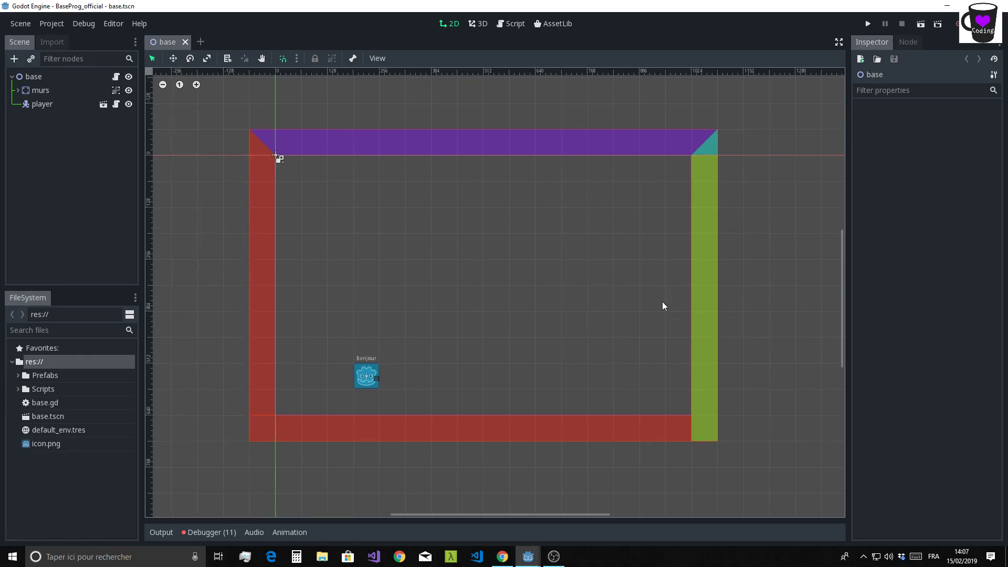
Pan and zoom the 2D scene view to frame the walls and player
{"action": "scroll", "coordinate": [669, 310], "scroll_direction": "up", "scroll_amount": 2}
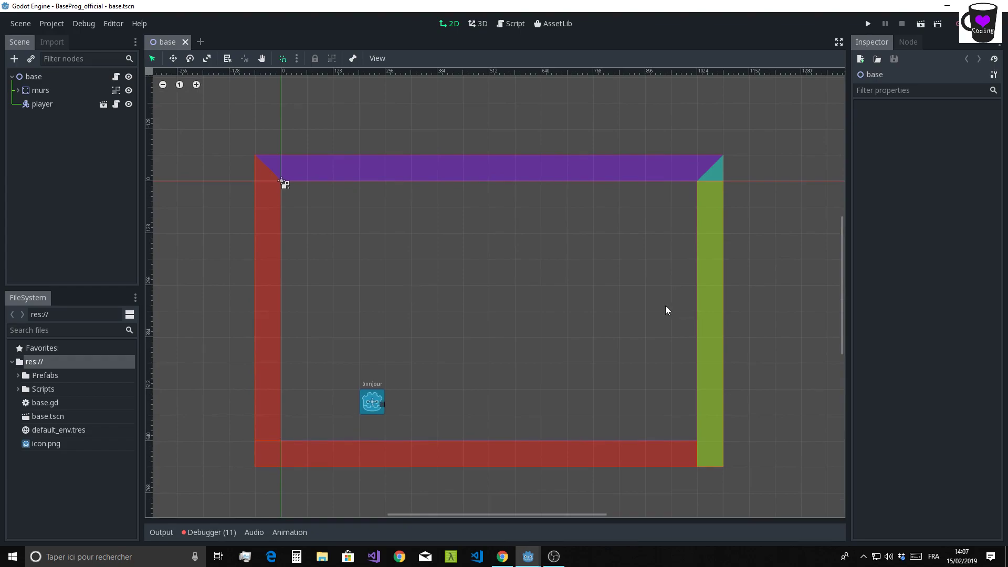
{"action": "middle_click_drag", "start_coordinate": [497, 279], "coordinate": [500, 265]}
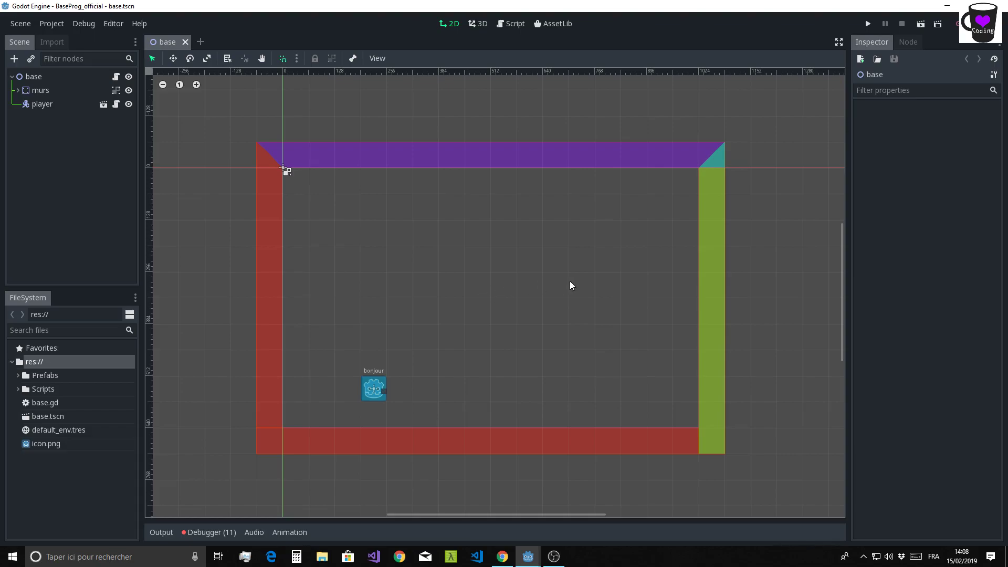
{"action": "scroll", "coordinate": [569, 282], "scroll_direction": "up", "scroll_amount": 2}
{"action": "middle_click_drag", "start_coordinate": [518, 273], "coordinate": [535, 272]}
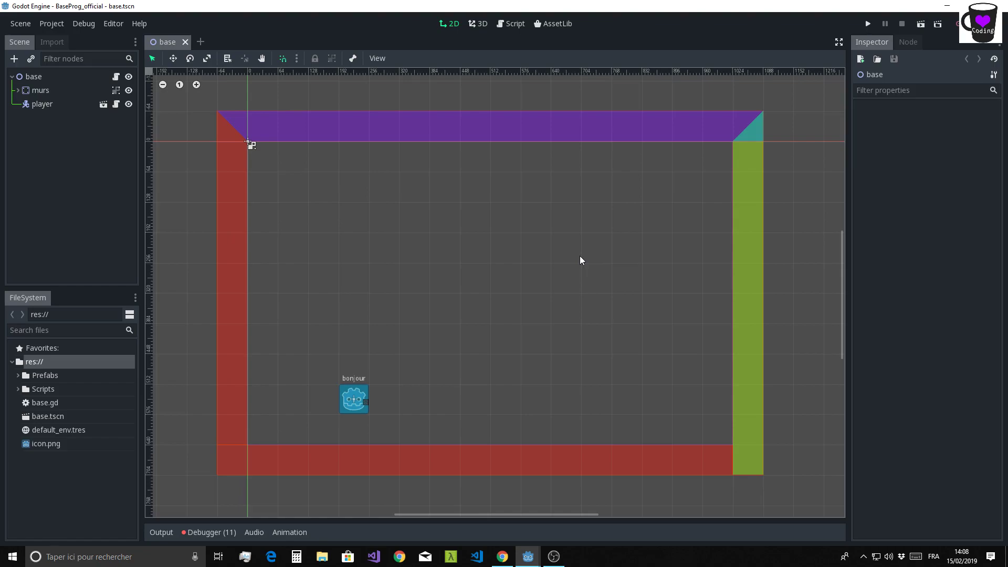
{"action": "scroll", "coordinate": [536, 244], "scroll_direction": "left", "scroll_amount": 1}
{"action": "scroll", "coordinate": [535, 244], "scroll_direction": "down", "scroll_amount": 1}
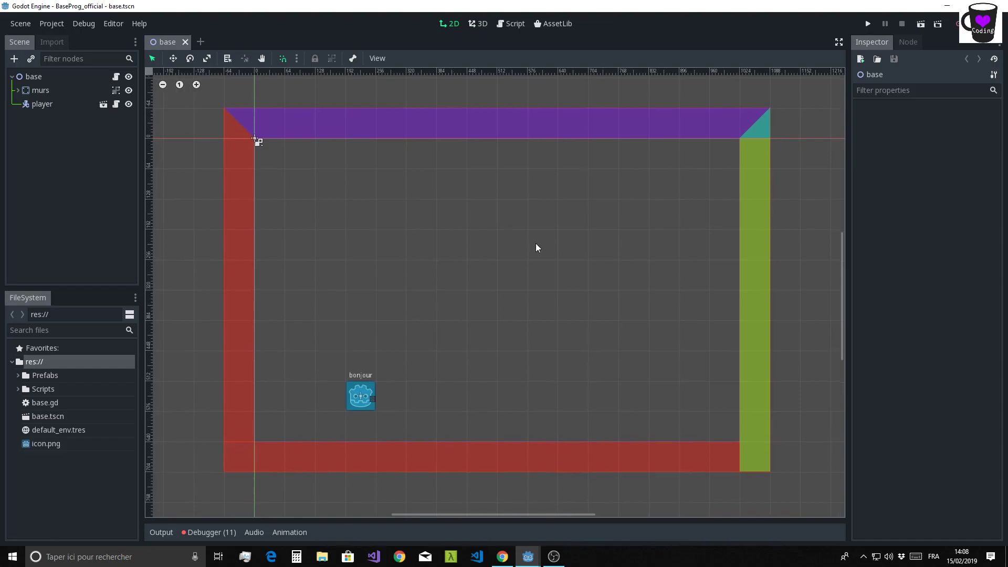
{"action": "middle_click_drag", "start_coordinate": [536, 244], "coordinate": [537, 240]}
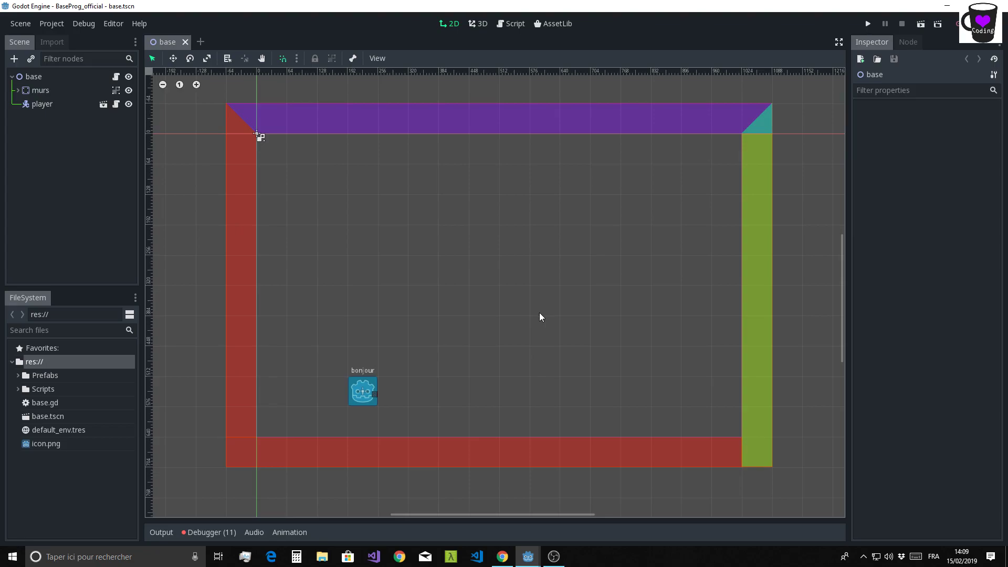
{"action": "middle_click_drag", "start_coordinate": [521, 292], "coordinate": [524, 286]}
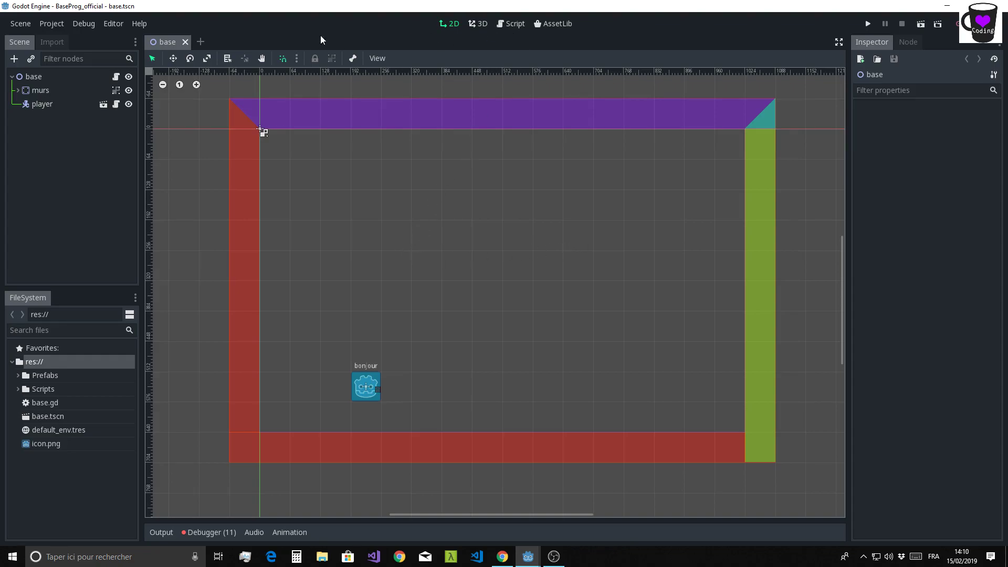
Open player.gd and comment out the _physics_process body on lines 9–20
{"action": "left_click", "coordinate": [513, 25]}
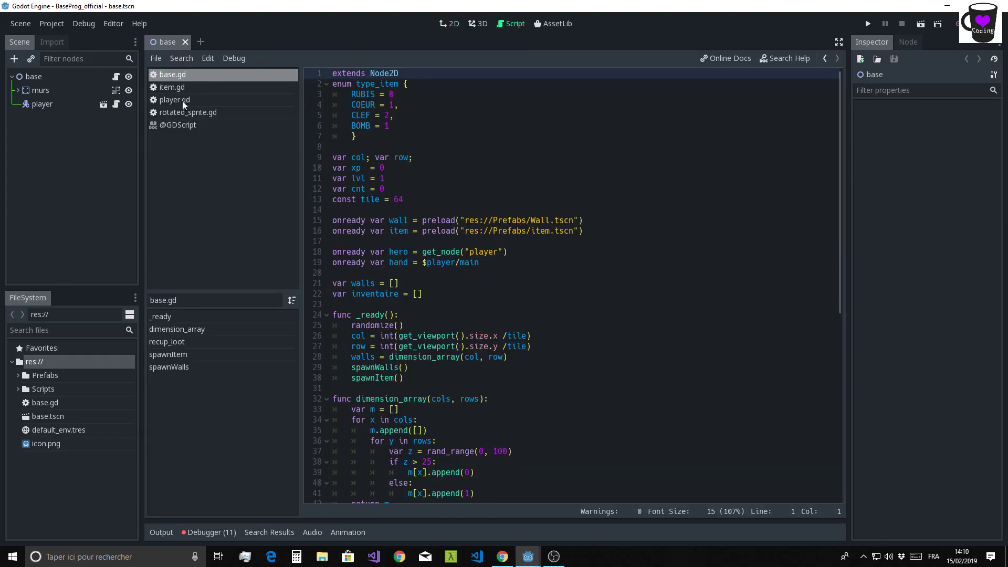
{"action": "left_click", "coordinate": [164, 101]}
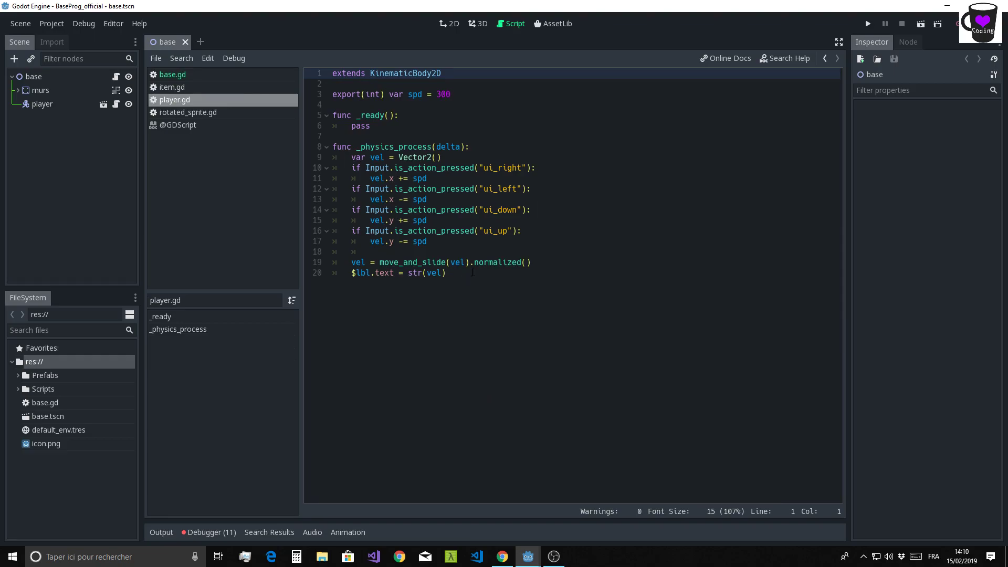
{"action": "left_click_drag", "start_coordinate": [473, 272], "coordinate": [287, 165]}
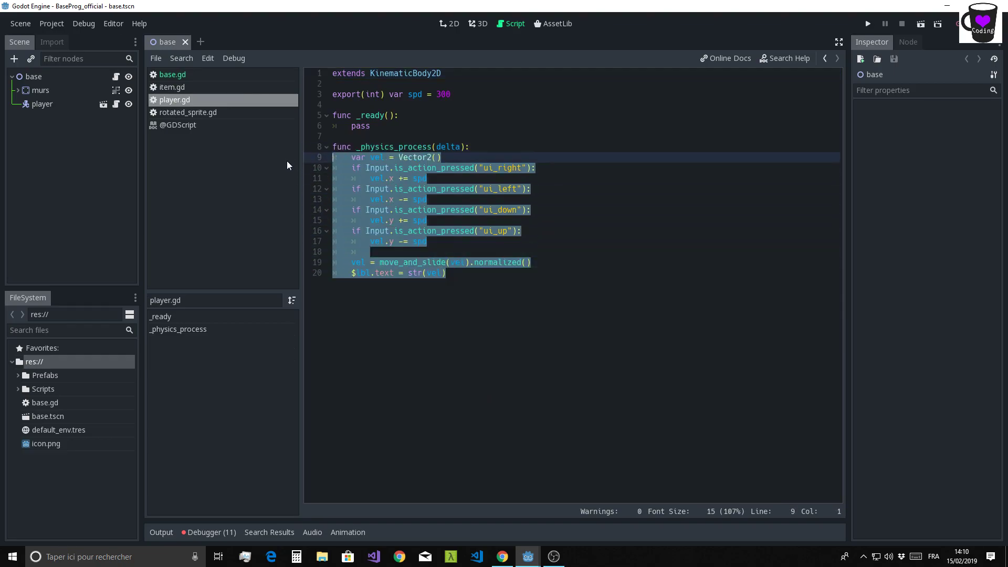
{"action": "key", "text": "ctrl+k"}
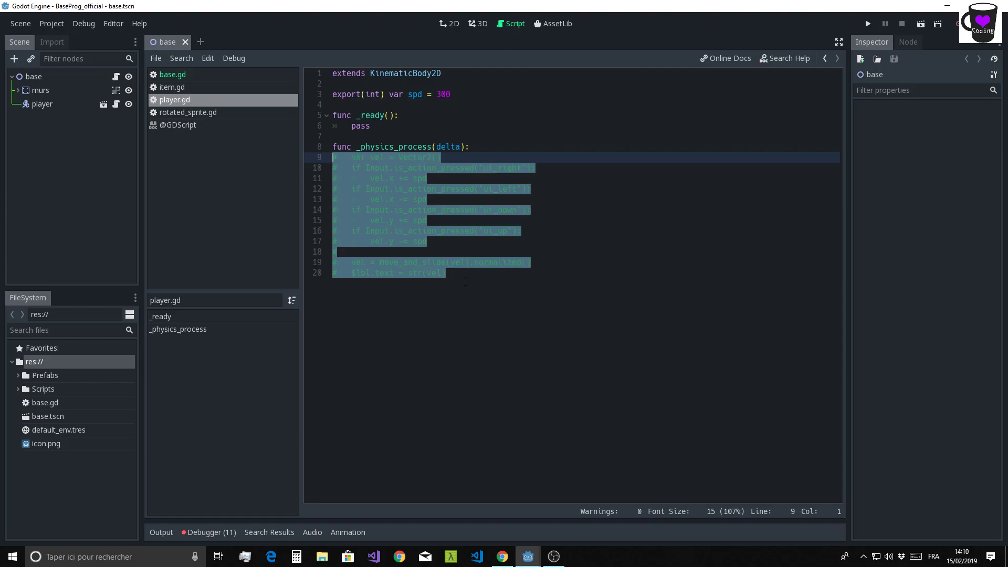
Add an indented pass line after the commented-out code
{"action": "left_click", "coordinate": [465, 282]}
{"action": "key", "text": "Return"}
{"action": "key", "text": "Tab"}
{"action": "type", "text": "p"}
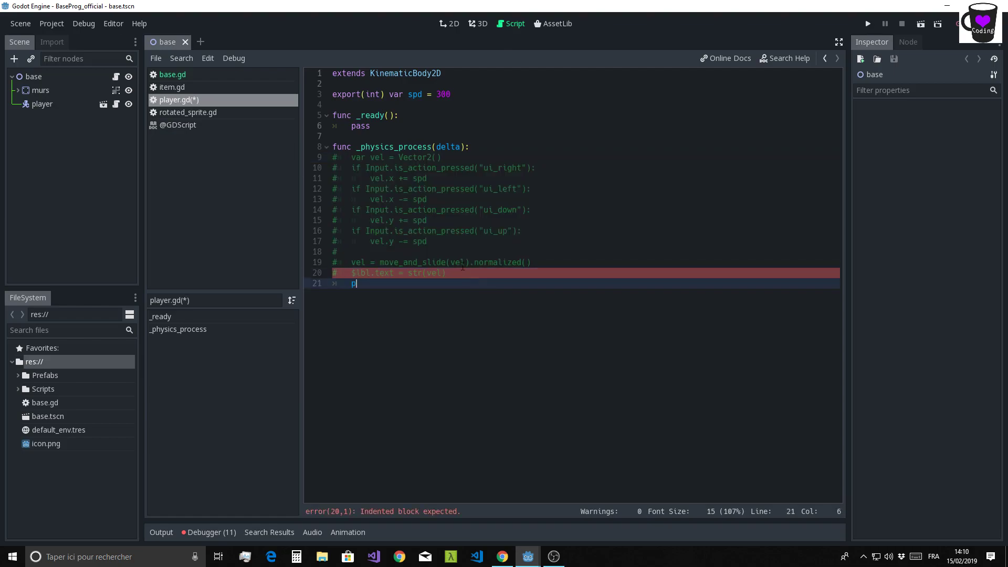
{"action": "type", "text": "ass"}
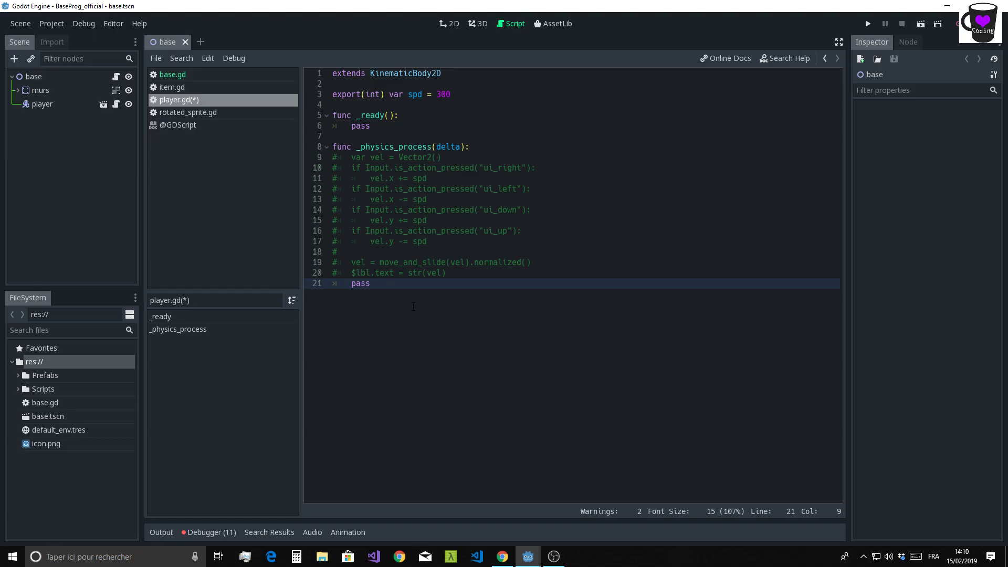
Declare var vel = Vector2() on a new line below pass
{"action": "key", "text": "Return"}
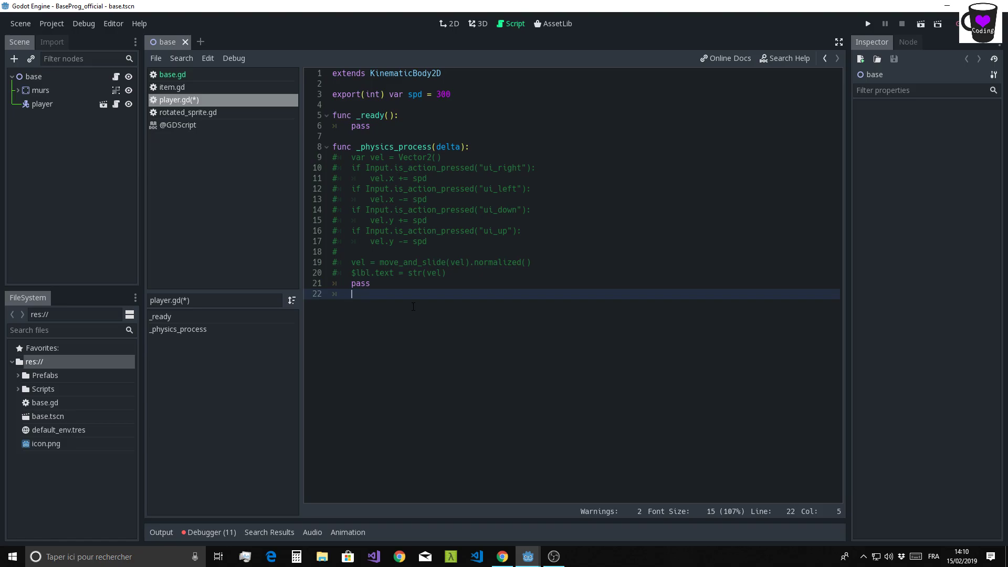
{"action": "type", "text": "v"}
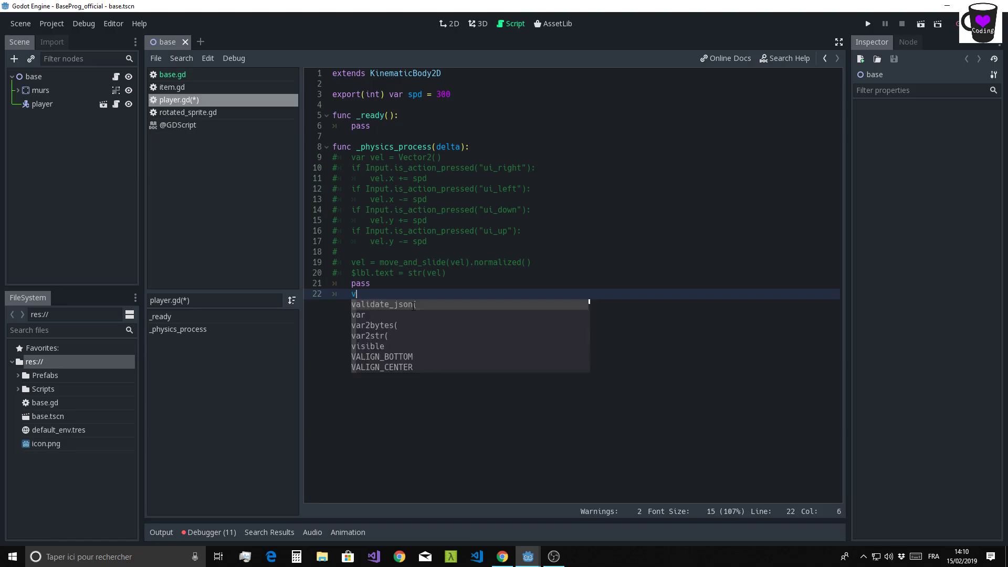
{"action": "type", "text": "ar v"}
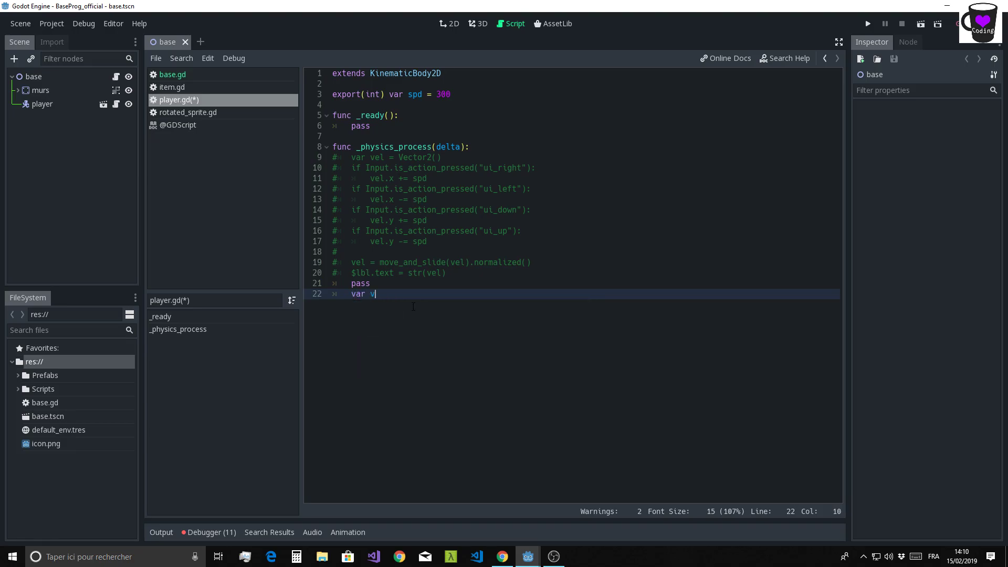
{"action": "type", "text": "el = V"}
{"action": "type", "text": "ect"}
{"action": "key", "text": "Return"}
{"action": "type", "text": "()"}
Add the check if Input.is_action_pressed("ui_right"): vel.x += 1
{"action": "key", "text": "Return"}
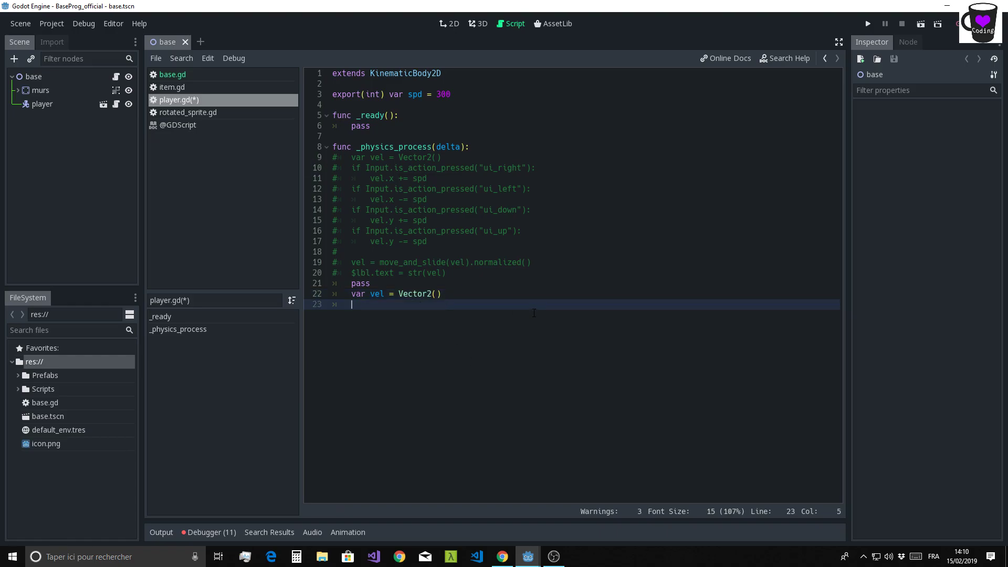
{"action": "type", "text": "if "}
{"action": "type", "text": "I"}
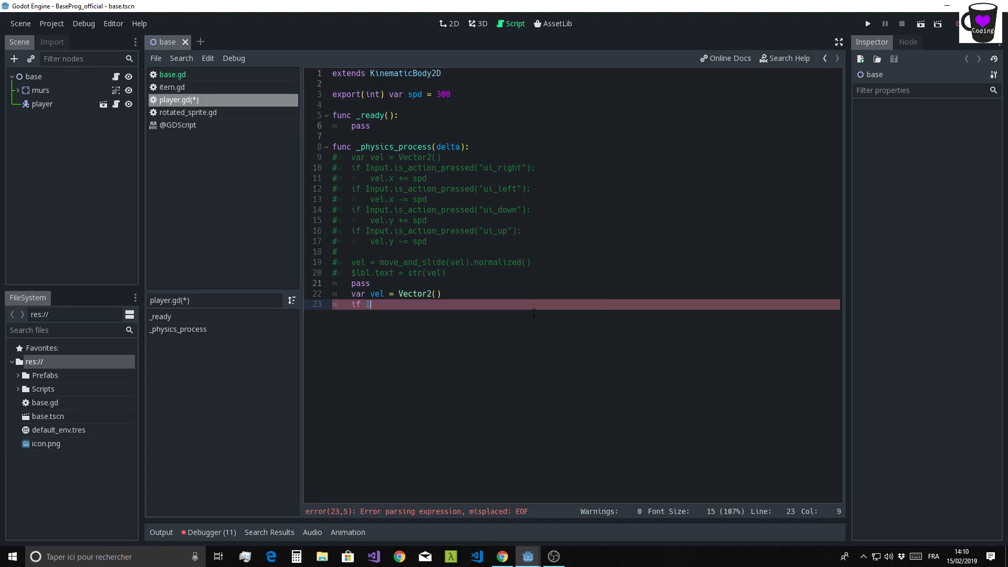
{"action": "type", "text": "nput."}
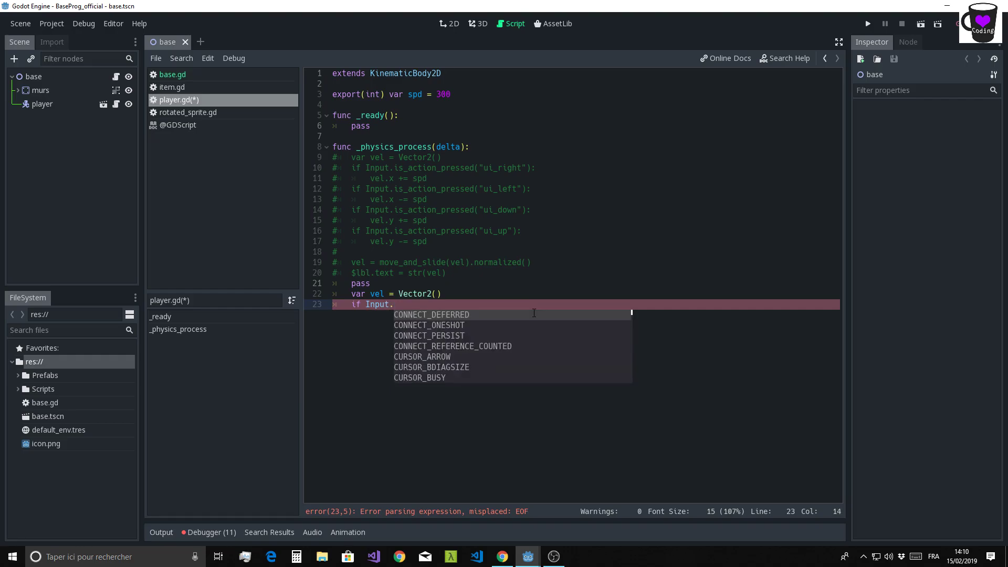
{"action": "type", "text": "is"}
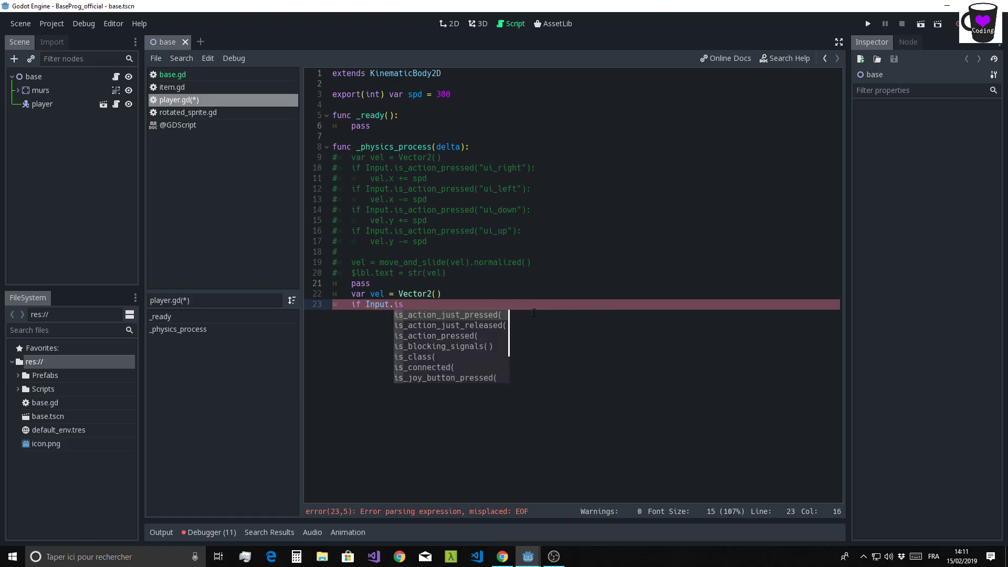
{"action": "key", "text": "Down"}
{"action": "key", "text": "Down"}
{"action": "key", "text": "Return"}
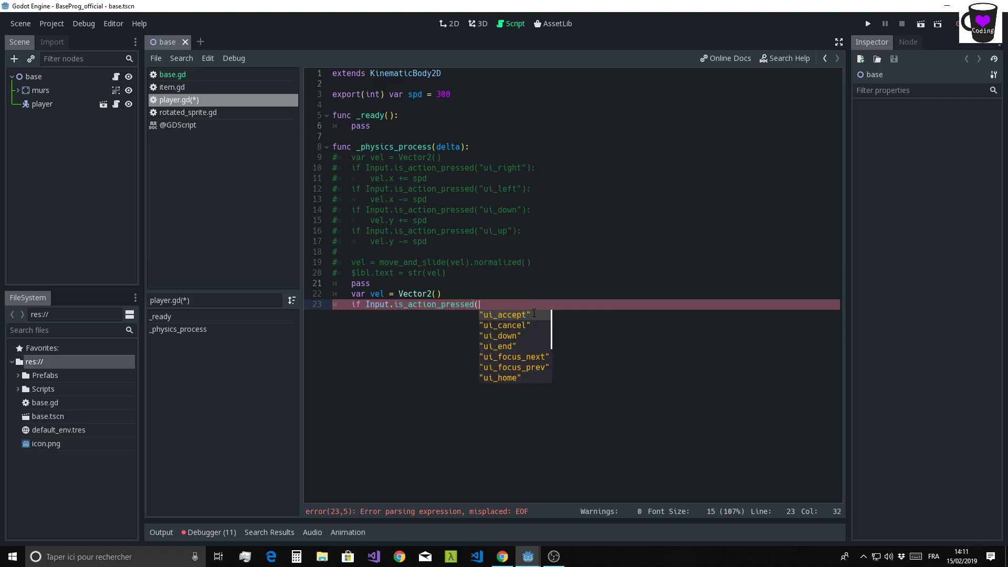
{"action": "type", "text": "\""}
{"action": "key", "text": "Down"}
{"action": "type", "text": "r"}
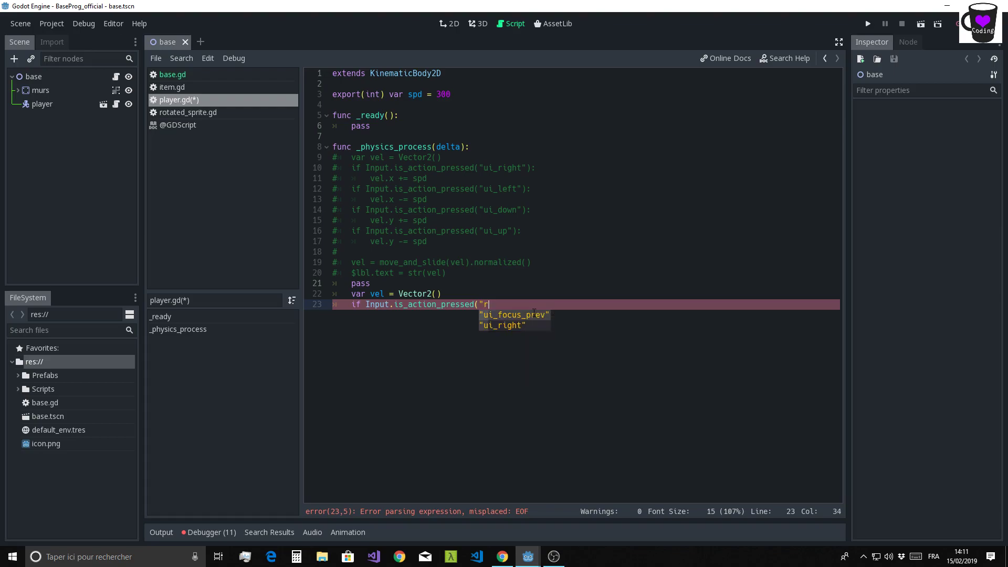
{"action": "key", "text": "Down"}
{"action": "key", "text": "Return"}
{"action": "type", "text": ")"}
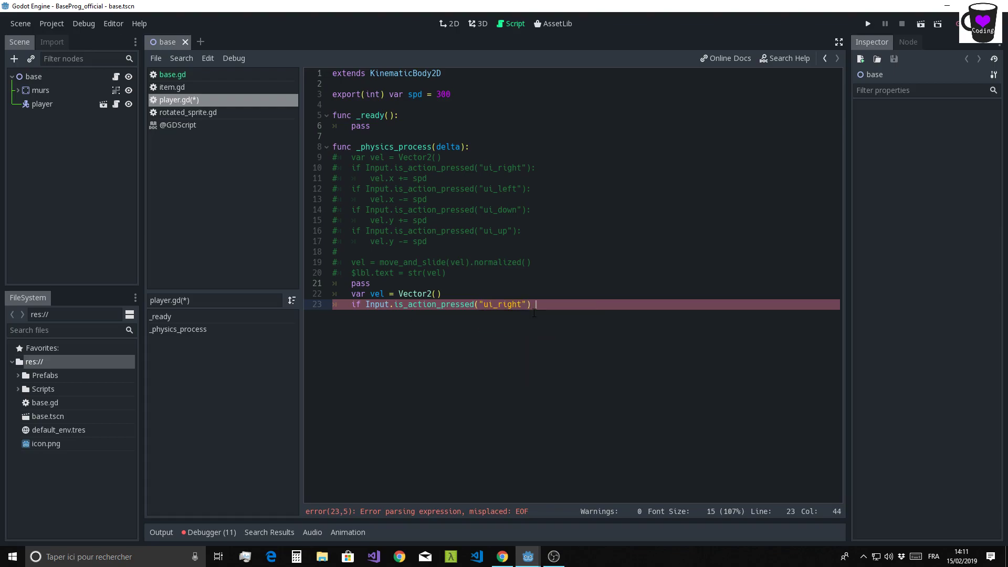
{"action": "type", "text": "el."}
{"action": "type", "text": "X "}
{"action": "type", "text": "x "}
{"action": "type", "text": "+= 1"}
{"action": "left_click_drag", "start_coordinate": [348, 310], "coordinate": [624, 302]}
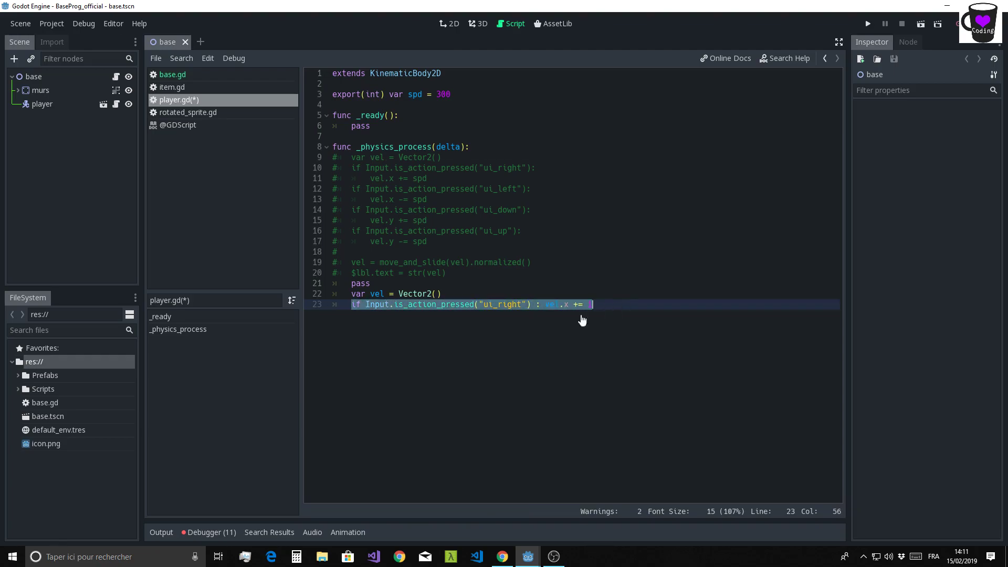
{"action": "left_click", "coordinate": [355, 305]}
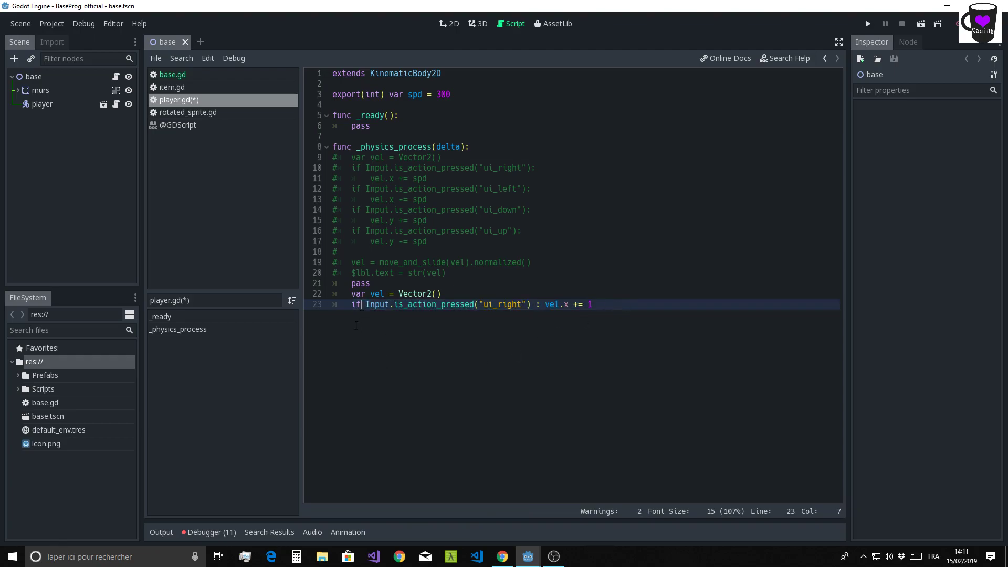
{"action": "left_click", "coordinate": [611, 307]}
Paste a copy of the ui_right check and make it ui_left with vel.x -= 1
{"action": "key", "text": "Return"}
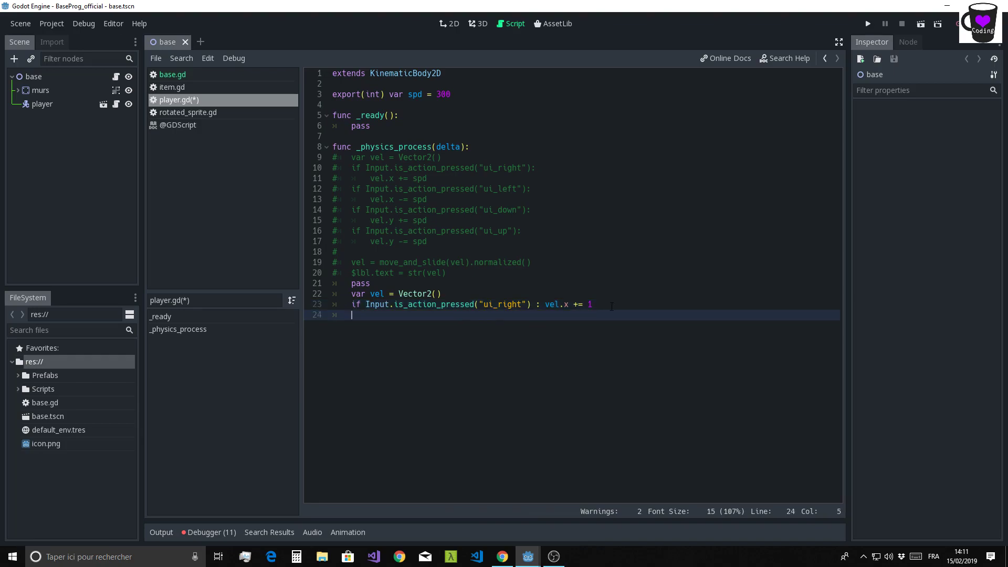
{"action": "type", "text": "if Input.is_action_pressed(\"ui_right\") : vel.x += 1"}
{"action": "left_click_drag", "start_coordinate": [499, 315], "coordinate": [522, 315]}
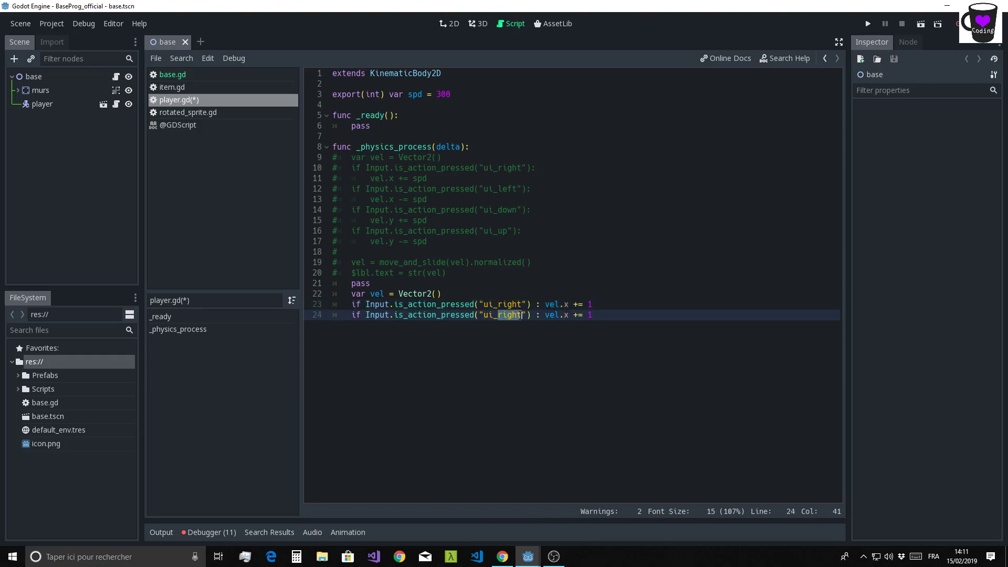
{"action": "type", "text": "left"}
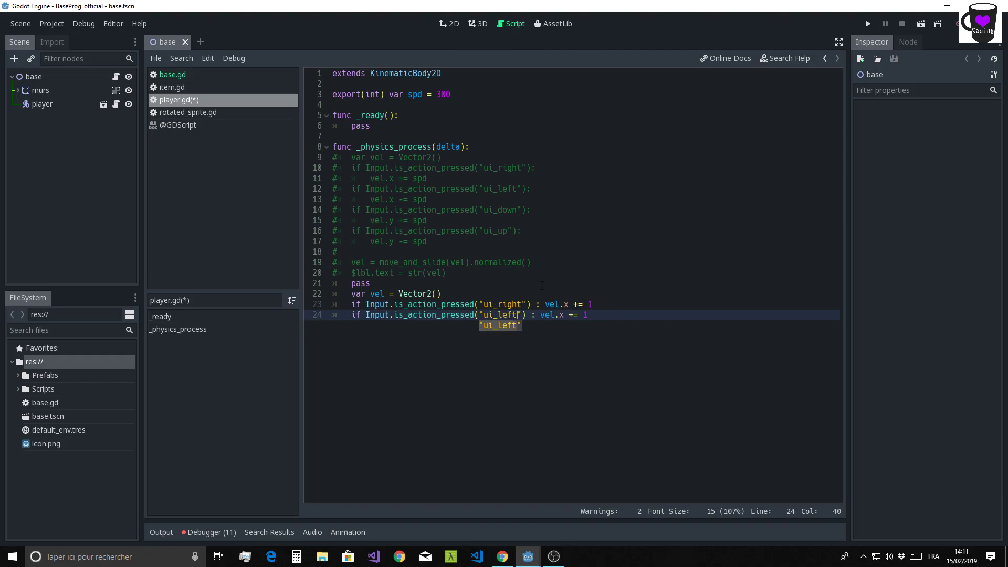
{"action": "double_click", "coordinate": [571, 315]}
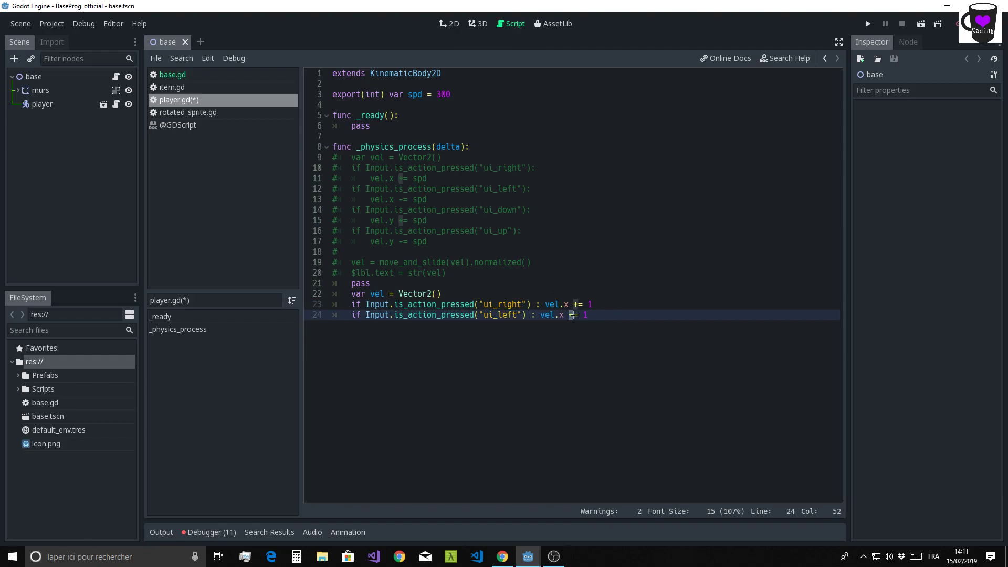
{"action": "type", "text": "-"}
Add a ui_down copy that adds 1 to vel.y
{"action": "key", "text": "Return"}
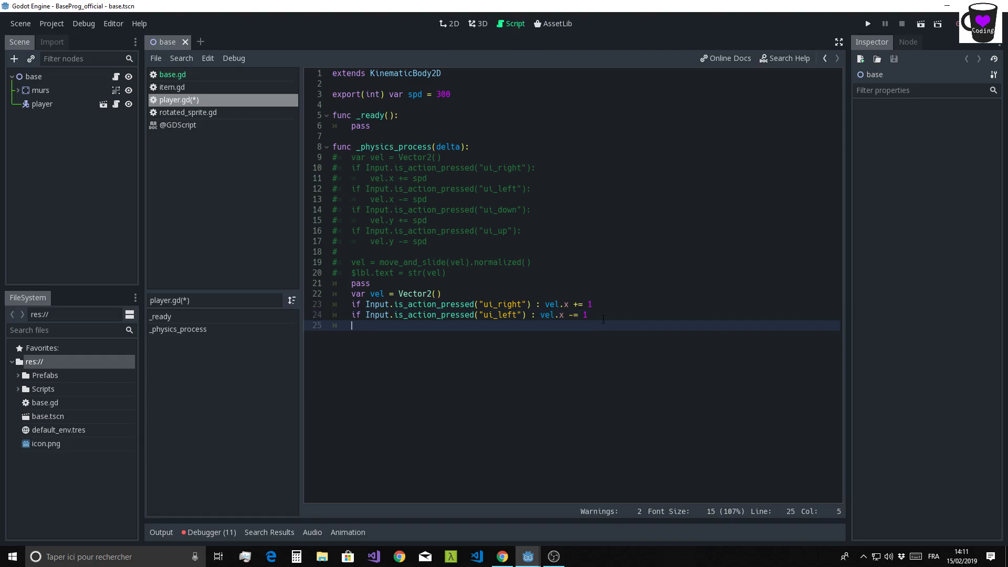
{"action": "type", "text": "if Input.is_action_pressed(\"ui_right\") : vel.x += 1"}
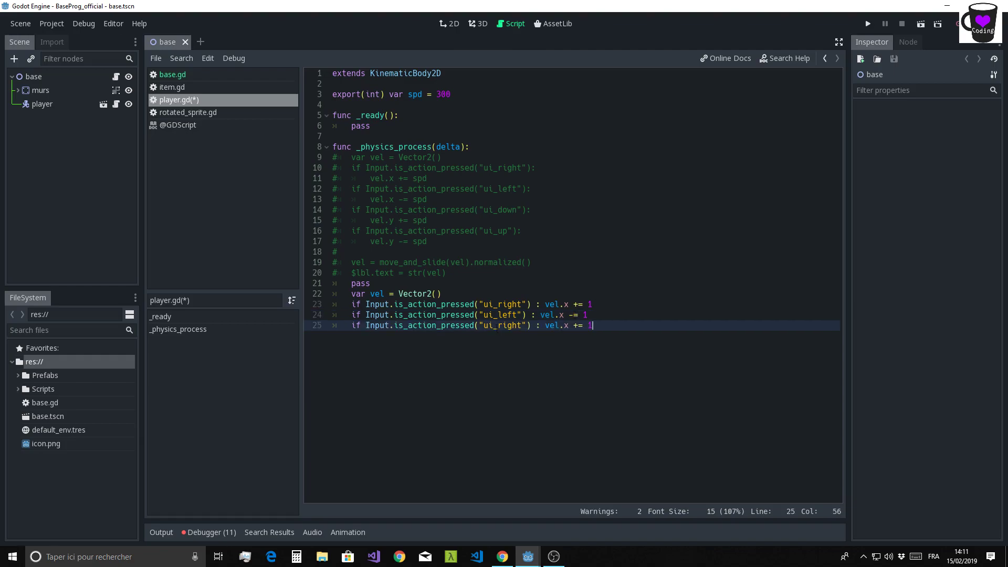
{"action": "left_click_drag", "start_coordinate": [498, 326], "coordinate": [520, 326]}
{"action": "type", "text": "dow"}
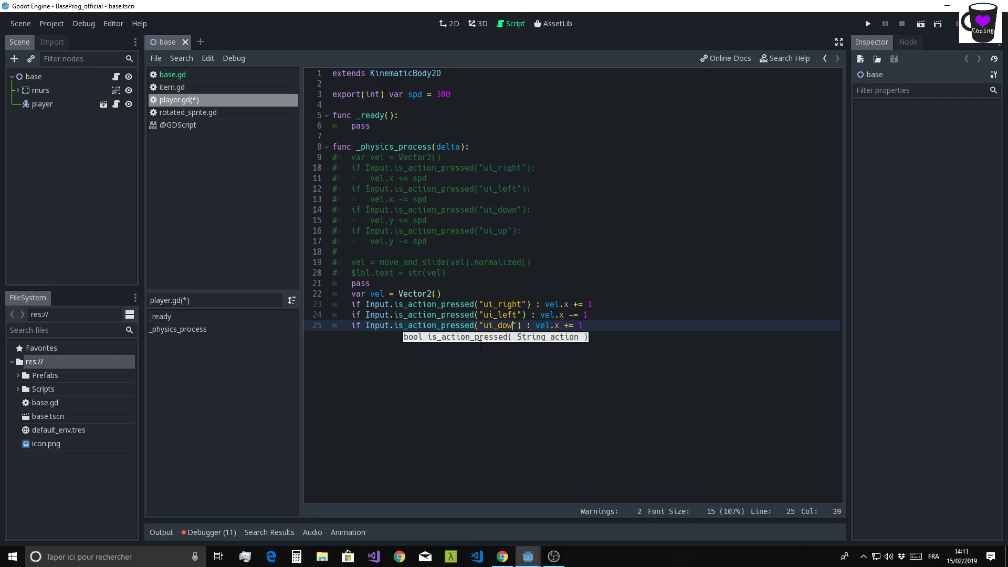
{"action": "type", "text": "n"}
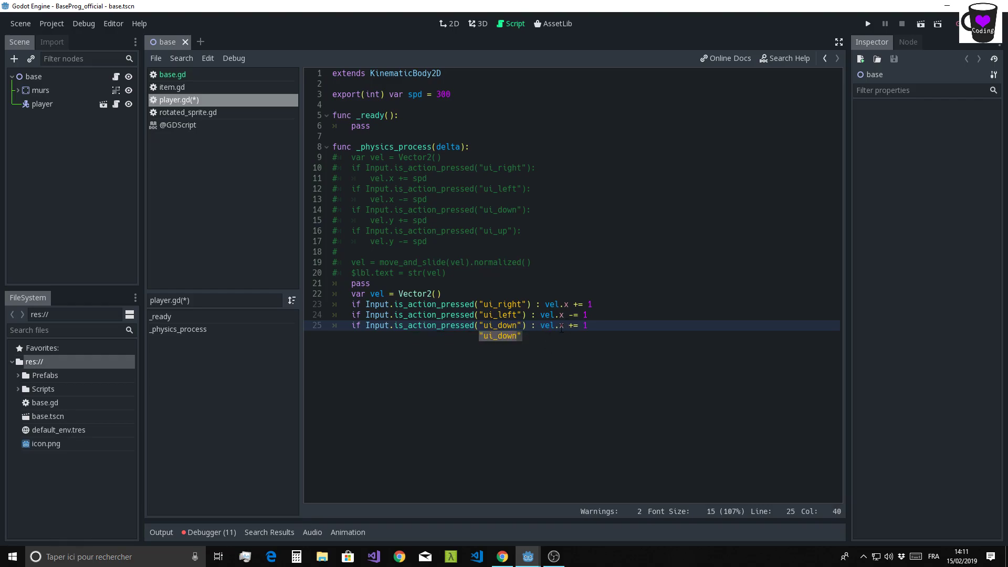
{"action": "left_click", "coordinate": [563, 327]}
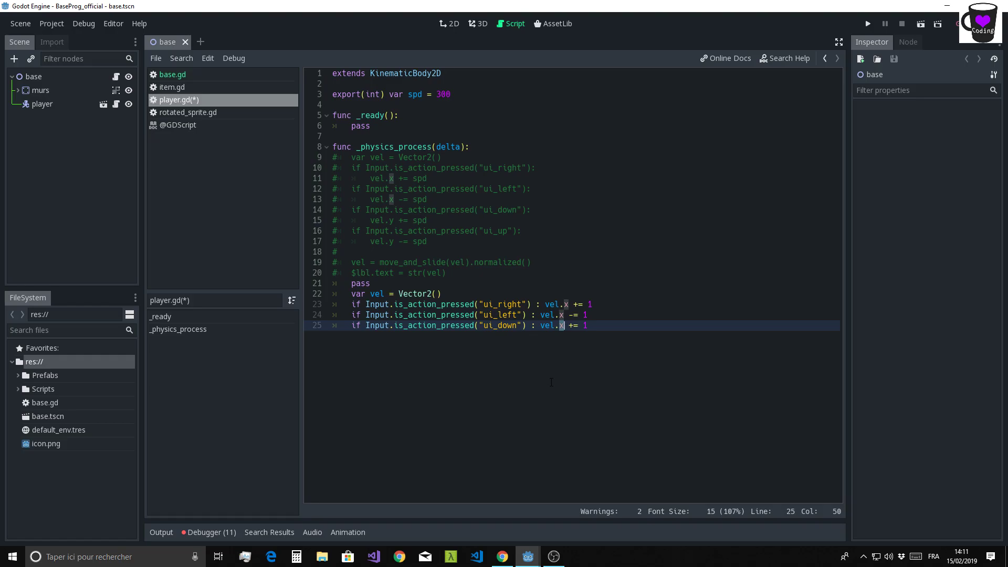
{"action": "key", "text": "BackSpace"}
{"action": "type", "text": "y"}
{"action": "triple_click", "coordinate": [600, 326]}
{"action": "left_click", "coordinate": [604, 327]}
Add a ui_up copy that subtracts 1 from vel.y
{"action": "key", "text": "Return"}
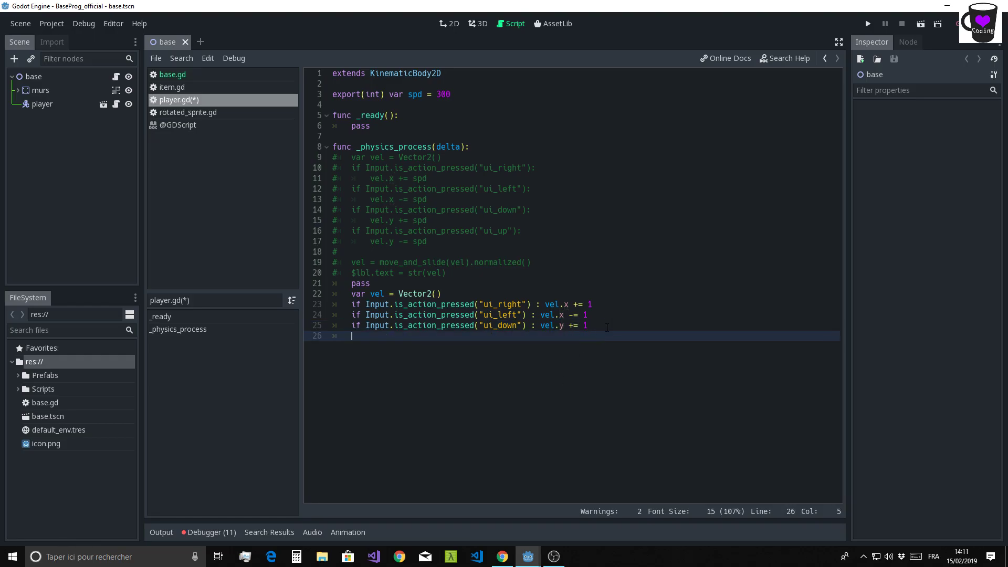
{"action": "type", "text": "if Input.is_action_pressed(\"ui_right\") : vel.x += 1"}
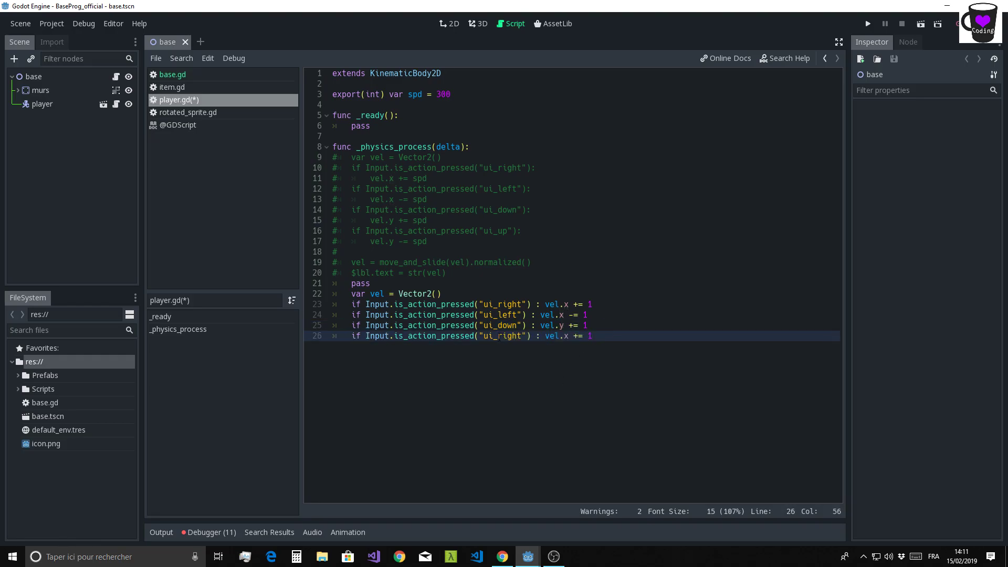
{"action": "left_click_drag", "start_coordinate": [498, 337], "coordinate": [521, 337]}
{"action": "type", "text": "up"}
{"action": "double_click", "coordinate": [555, 337]}
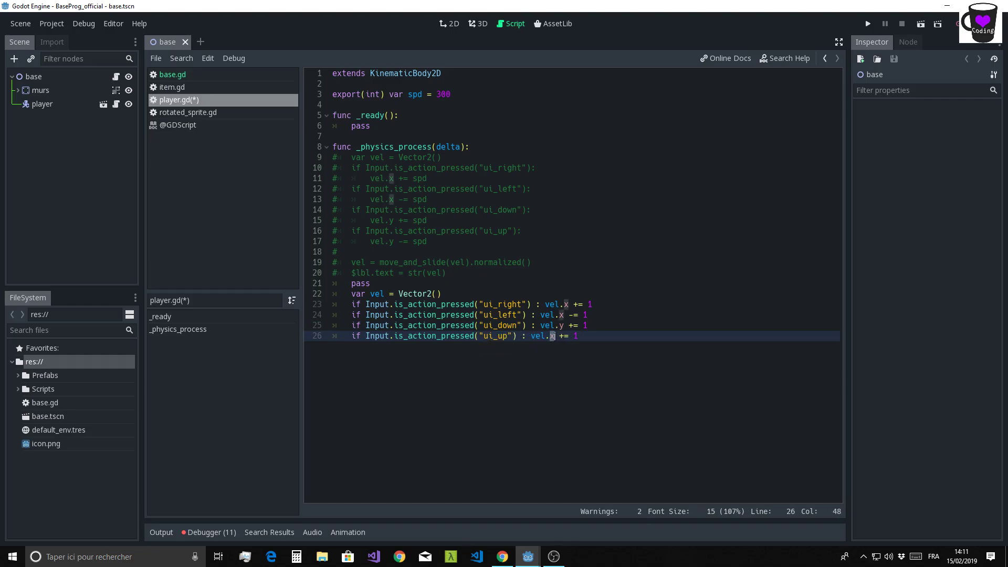
{"action": "type", "text": "y"}
{"action": "double_click", "coordinate": [561, 337]}
{"action": "type", "text": "-"}
{"action": "left_click", "coordinate": [484, 336]}
Tidy the spacing around the colons on the ui_right and ui_up lines
{"action": "left_click", "coordinate": [534, 304]}
{"action": "key", "text": "BackSpace"}
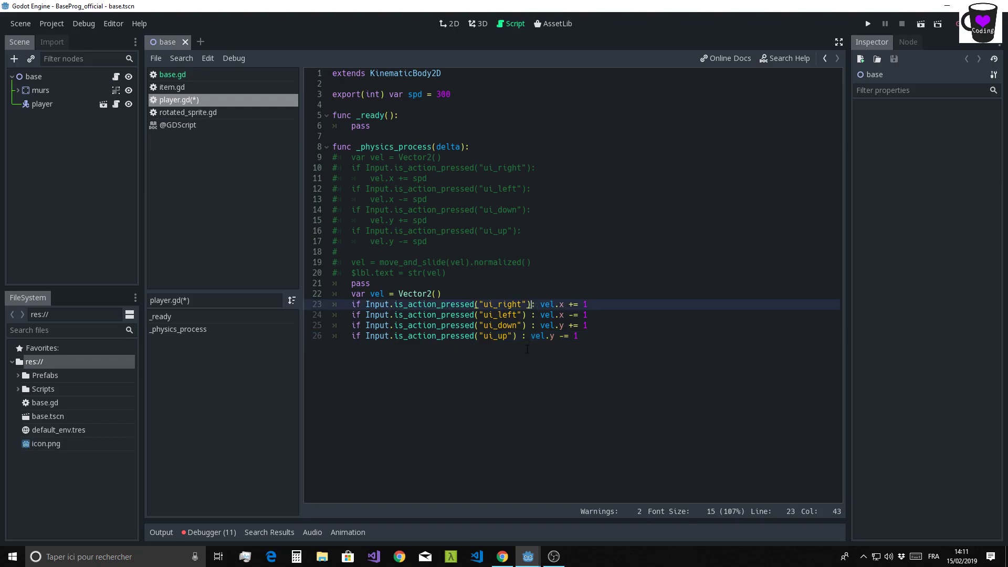
{"action": "double_click", "coordinate": [525, 339]}
{"action": "key", "text": "Tab"}
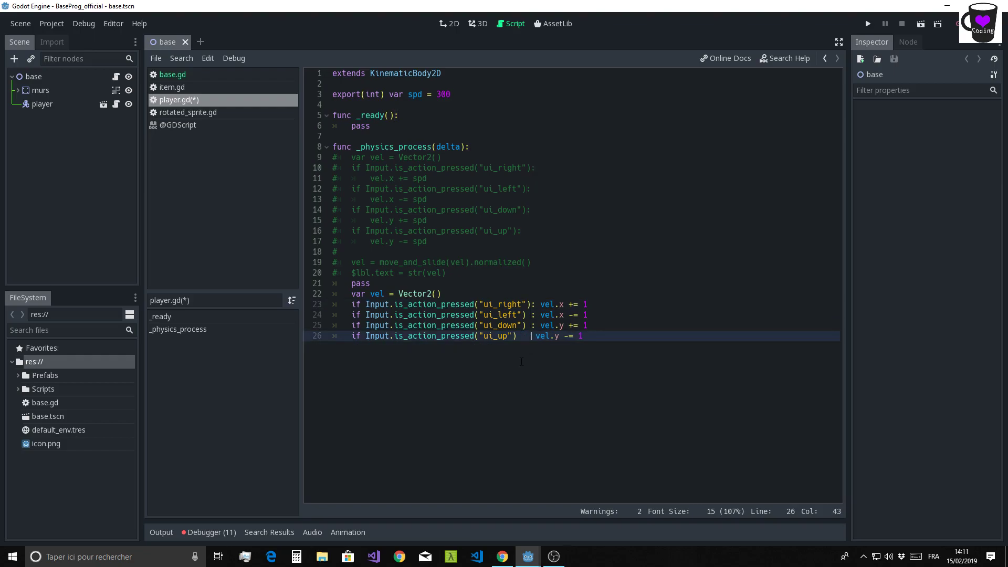
{"action": "type", "text": ":"}
Highlight the parts of the ui_right check, including vel.x += 1, to explain it
{"action": "left_click_drag", "start_coordinate": [347, 304], "coordinate": [598, 304]}
{"action": "double_click", "coordinate": [538, 305]}
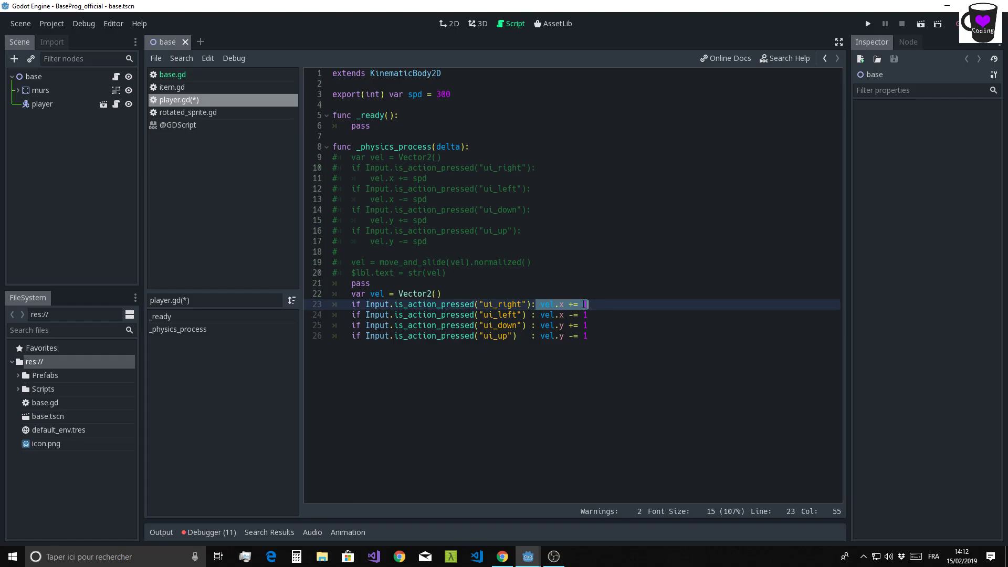
{"action": "left_click", "coordinate": [536, 305]}
{"action": "left_click_drag", "start_coordinate": [539, 305], "coordinate": [616, 307]}
Change the ui_left, ui_down and ui_up checks from if to elif
{"action": "left_click", "coordinate": [356, 315]}
{"action": "double_click", "coordinate": [358, 315]}
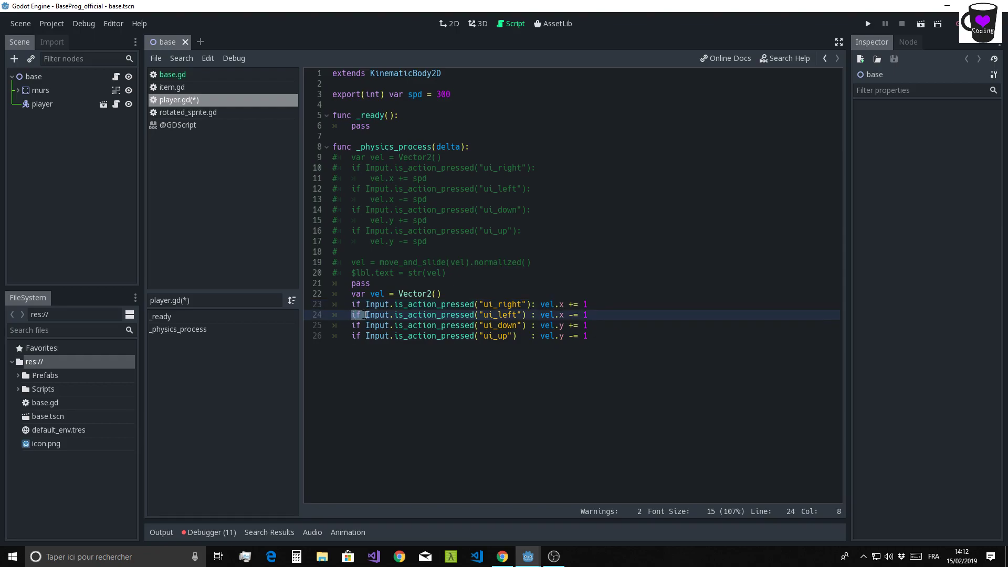
{"action": "type", "text": "el"}
{"action": "type", "text": "if"}
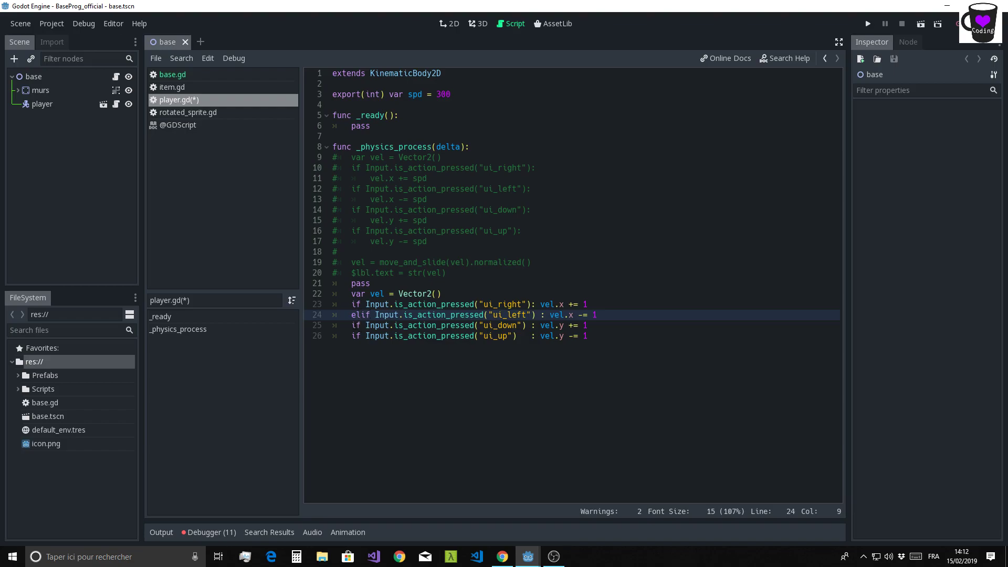
{"action": "left_click", "coordinate": [352, 325]}
{"action": "type", "text": "el"}
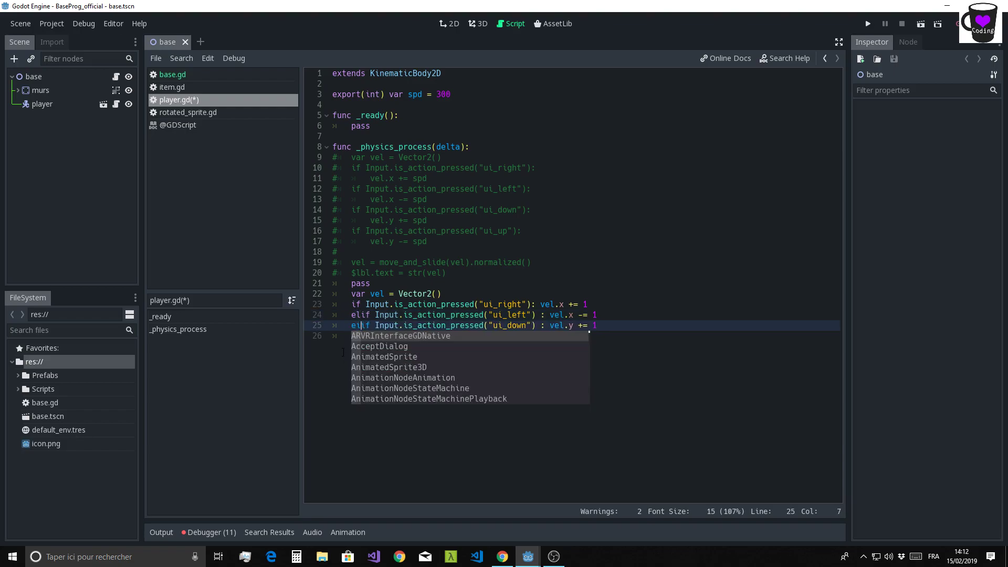
{"action": "key", "text": "Escape"}
{"action": "left_click", "coordinate": [345, 354]}
{"action": "key", "text": "ctrl+v"}
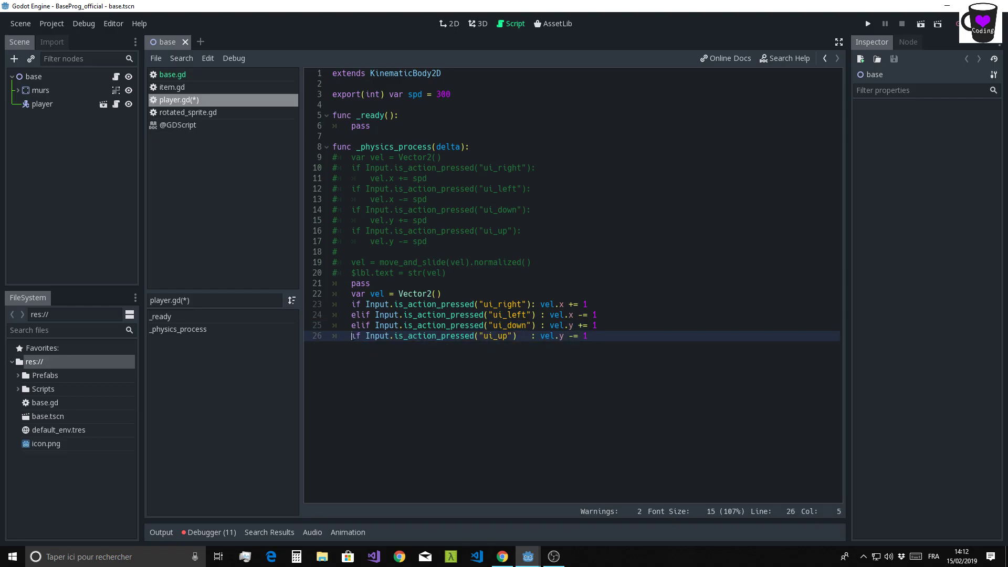
{"action": "type", "text": "el"}
{"action": "key", "text": "Escape"}
{"action": "key", "text": "Home"}
{"action": "key", "text": "Home"}
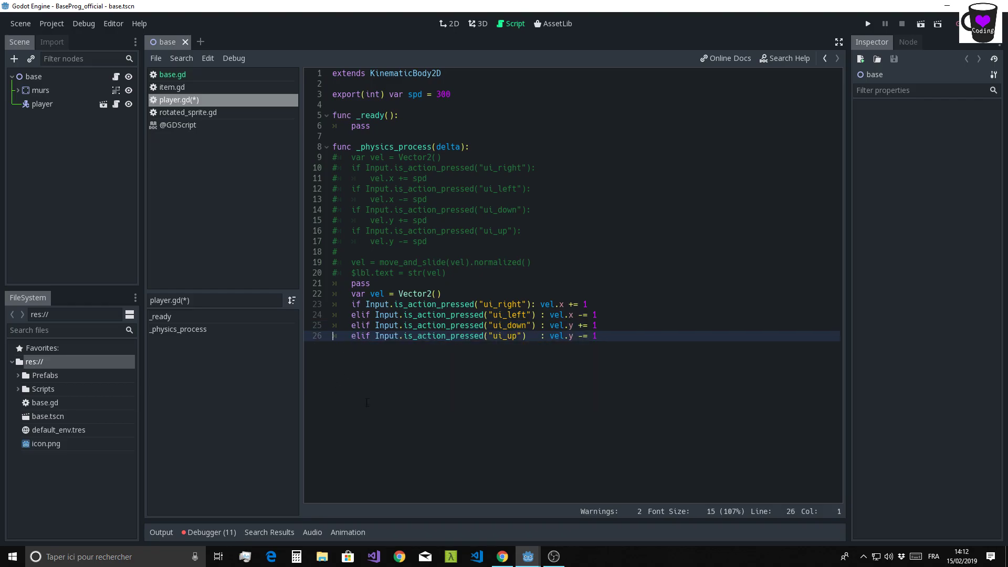
{"action": "left_click", "coordinate": [611, 339]}
{"action": "key", "text": "Return"}
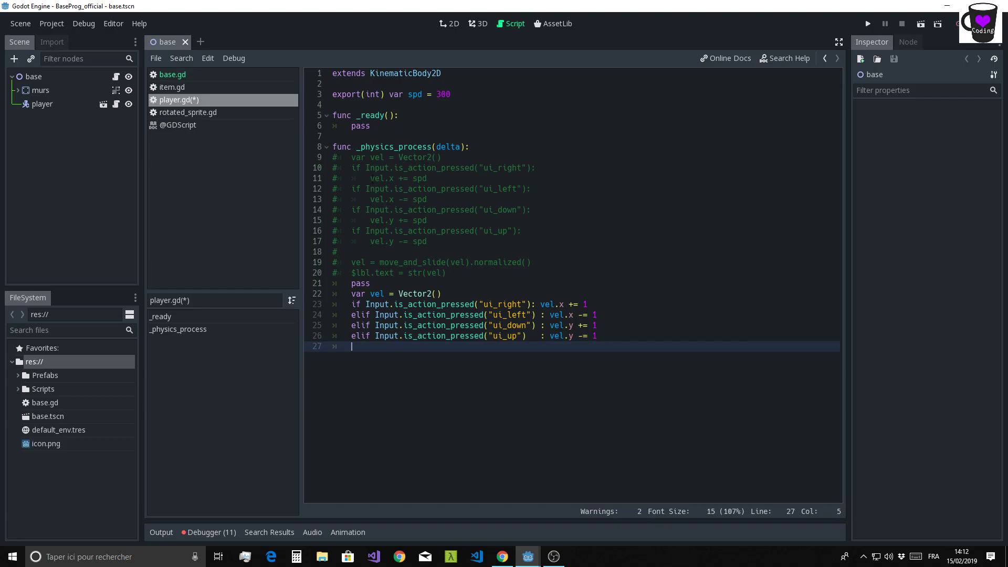
Delete the leftover pass line above var vel
{"action": "left_click", "coordinate": [447, 274]}
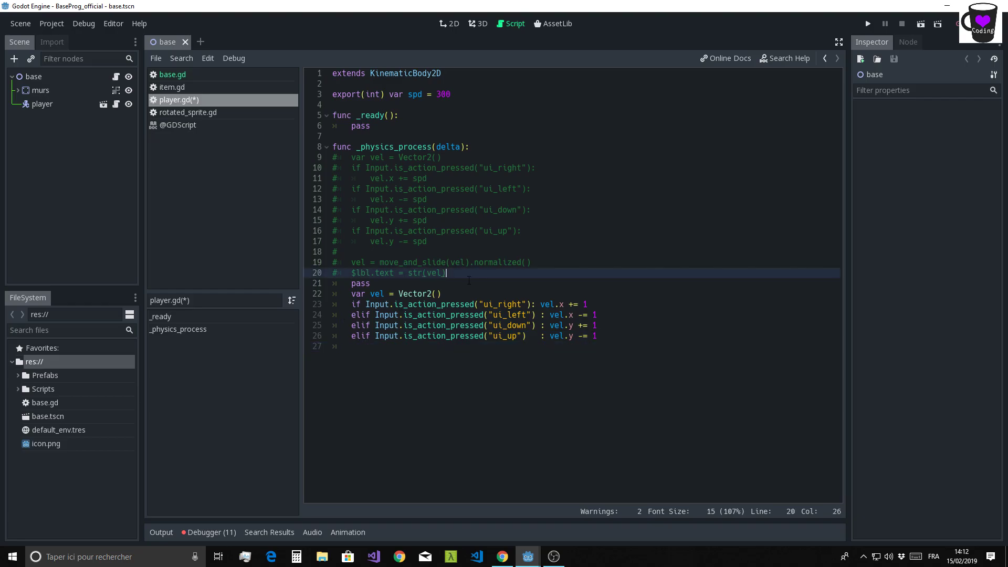
{"action": "key", "text": "Down"}
{"action": "key", "text": "shift+Home"}
{"action": "key", "text": "shift+Home"}
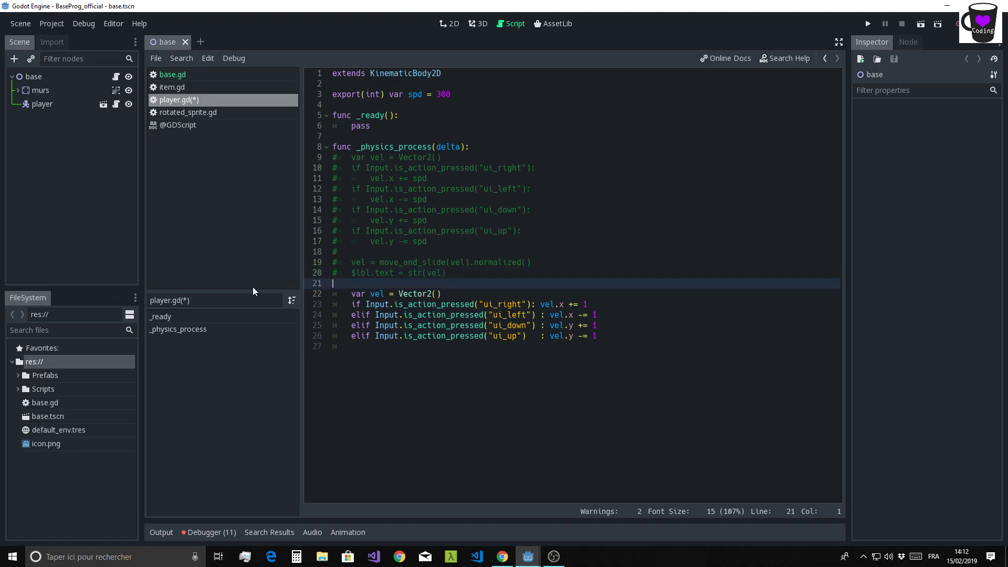
{"action": "key", "text": "BackSpace"}
{"action": "key", "text": "Delete"}
{"action": "left_click", "coordinate": [461, 275]}
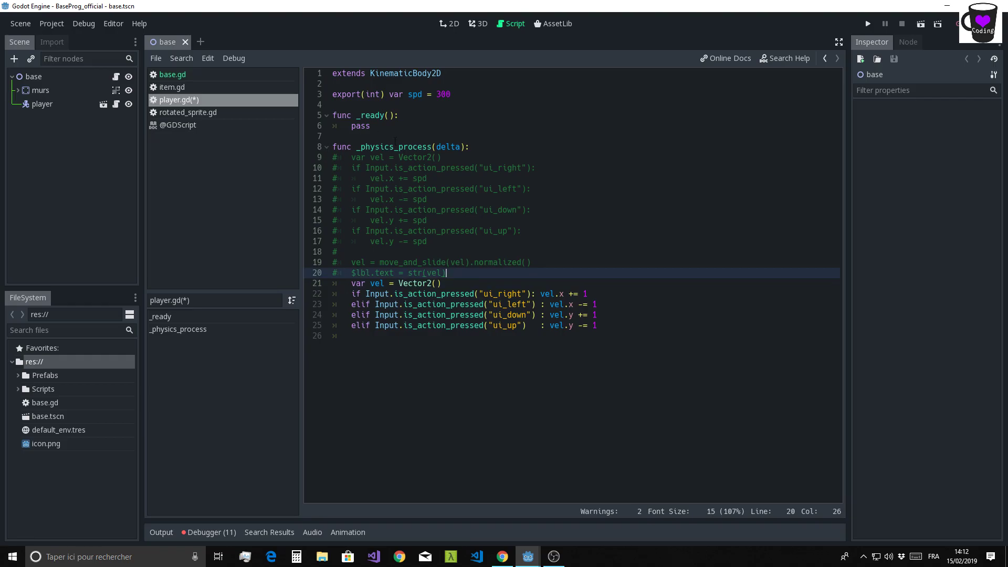
Review the _physics_process header and input checks, then add blank lines below them
{"action": "left_click", "coordinate": [485, 149]}
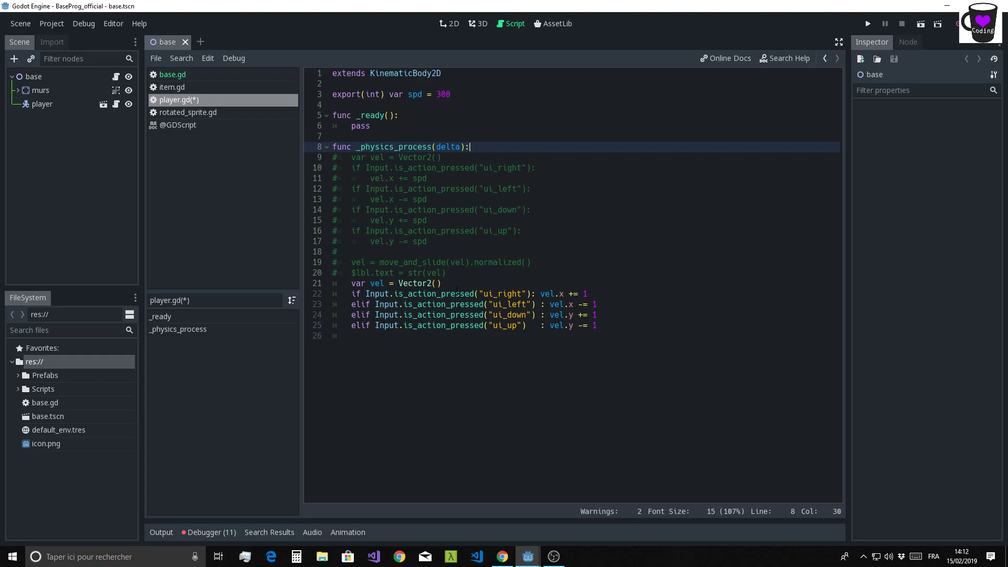
{"action": "left_click", "coordinate": [605, 330]}
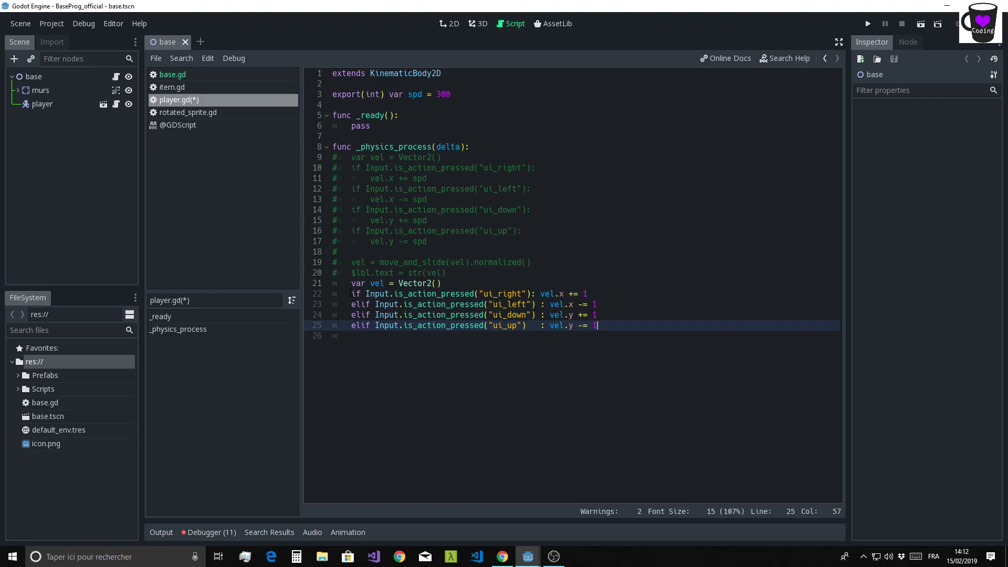
{"action": "left_click_drag", "start_coordinate": [350, 293], "coordinate": [637, 298]}
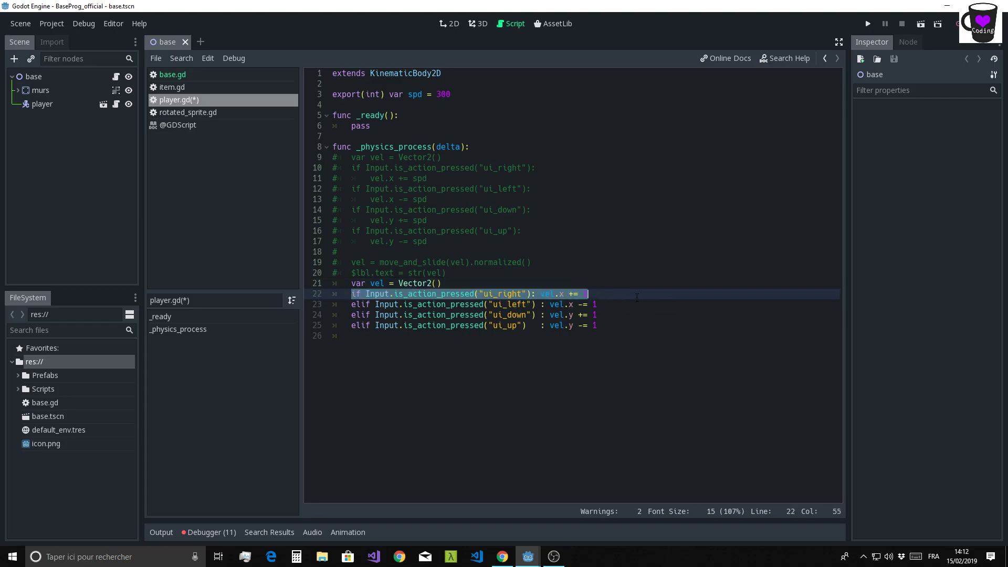
{"action": "left_click_drag", "start_coordinate": [351, 315], "coordinate": [599, 304]}
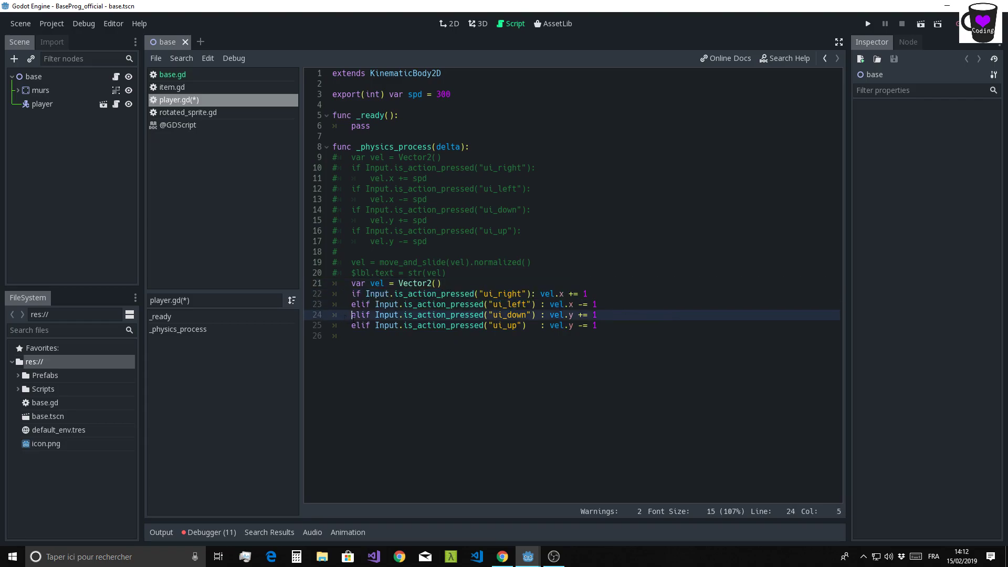
{"action": "left_click", "coordinate": [603, 334]}
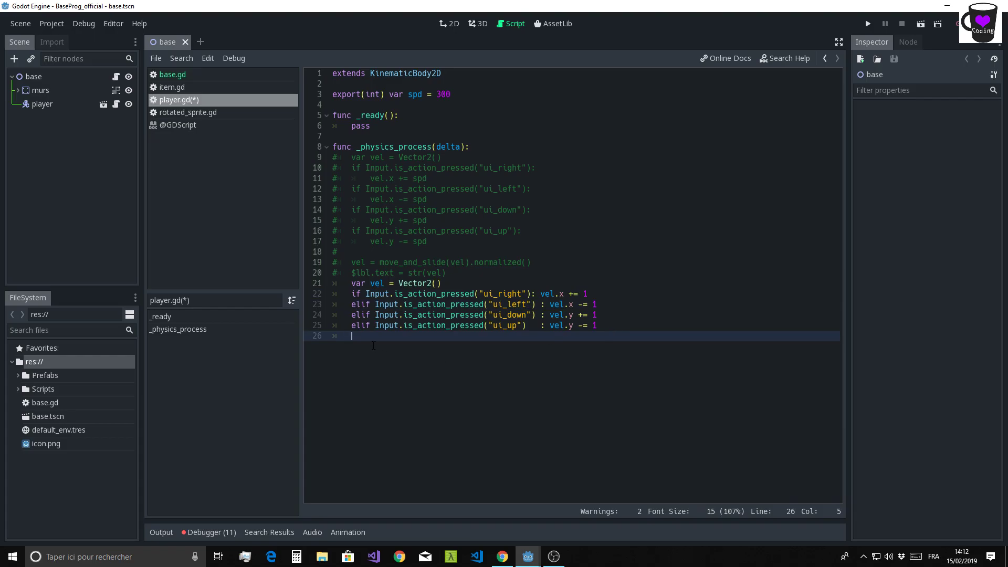
{"action": "key", "text": "Return"}
{"action": "key", "text": "Return"}
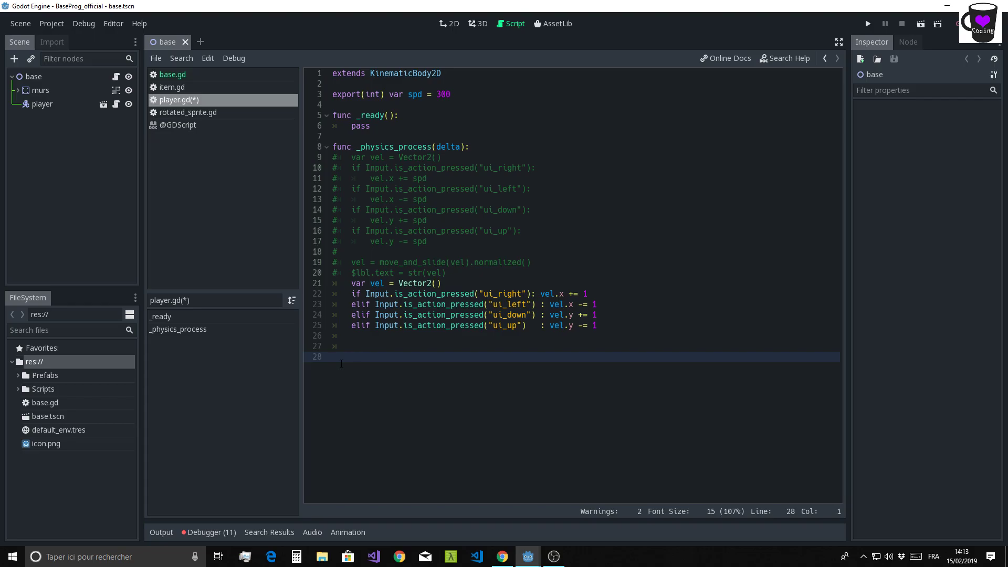
Define func movement(vec) with var oldpos = self.position as its first line
{"action": "type", "text": "func "}
{"action": "type", "text": "movem"}
{"action": "type", "text": "ent("}
{"action": "type", "text": "vec):"}
{"action": "key", "text": "Return"}
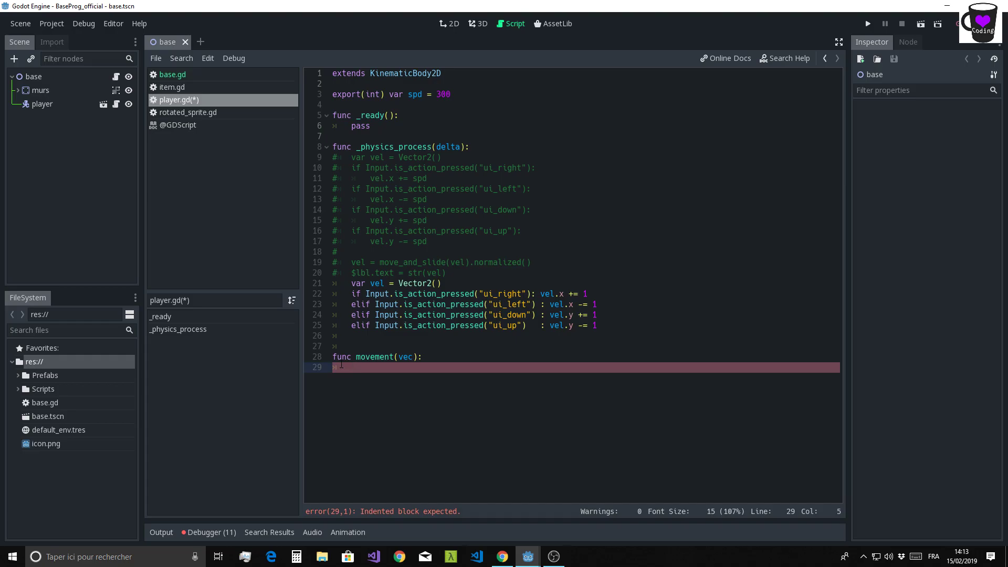
{"action": "type", "text": "var old"}
{"action": "type", "text": "po"}
{"action": "type", "text": "s = "}
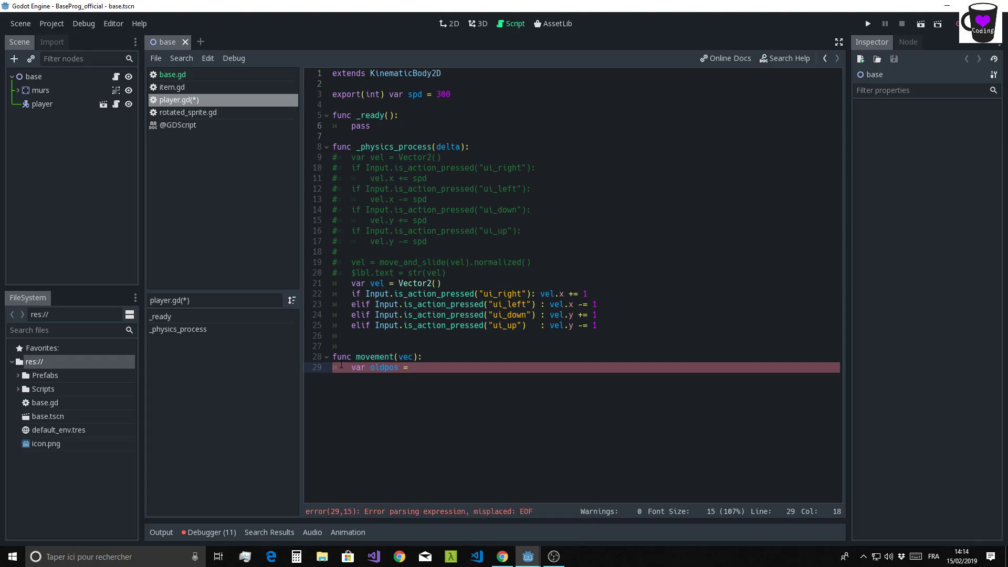
{"action": "type", "text": "self.pos"}
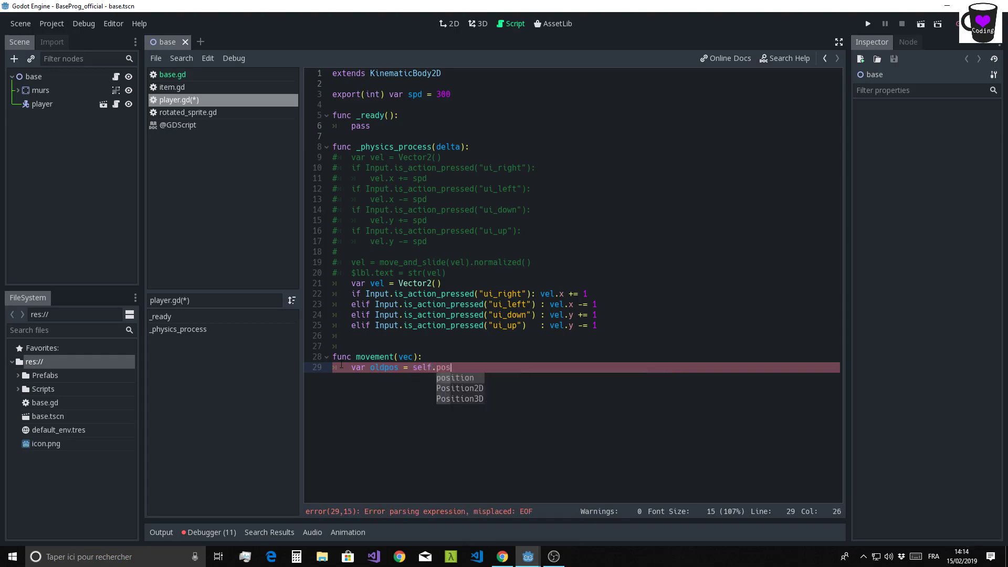
{"action": "type", "text": "itioo"}
{"action": "key", "text": "BackSpace"}
{"action": "key", "text": "BackSpace"}
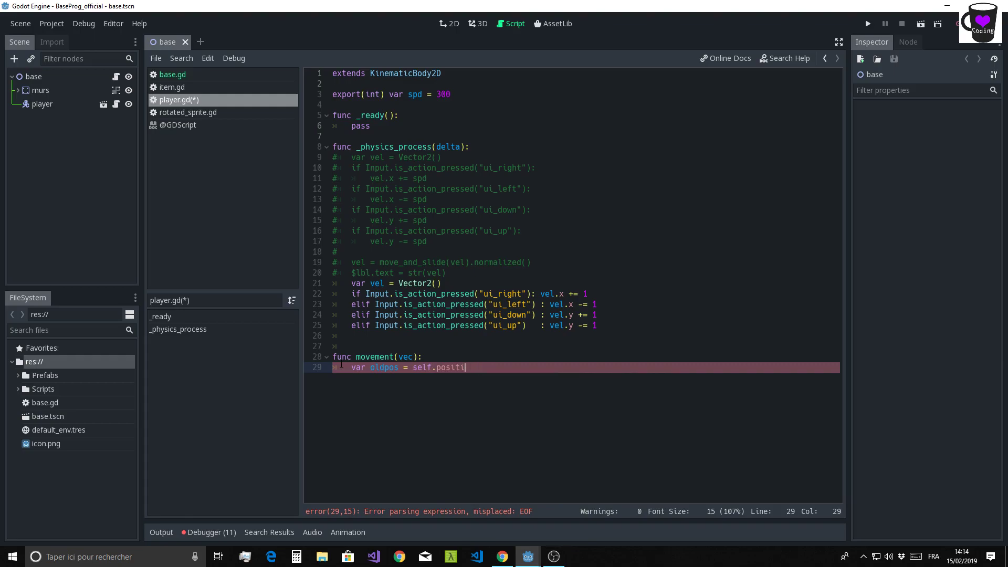
{"action": "type", "text": "on"}
{"action": "key", "text": "Return"}
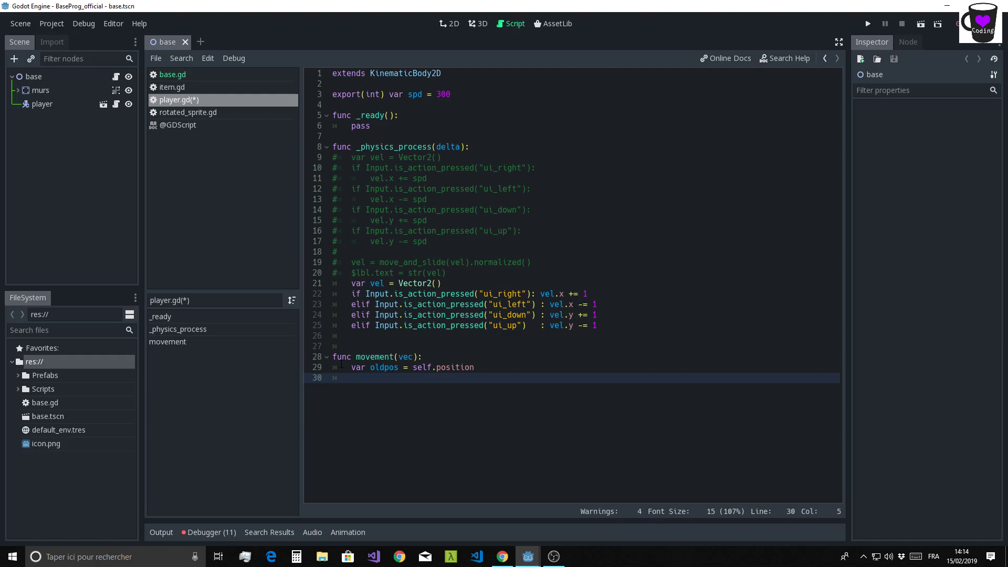
Begin the next line as var newpos = Vector2(
{"action": "type", "text": "v"}
{"action": "type", "text": "ar ne"}
{"action": "type", "text": "wpos "}
{"action": "type", "text": "="}
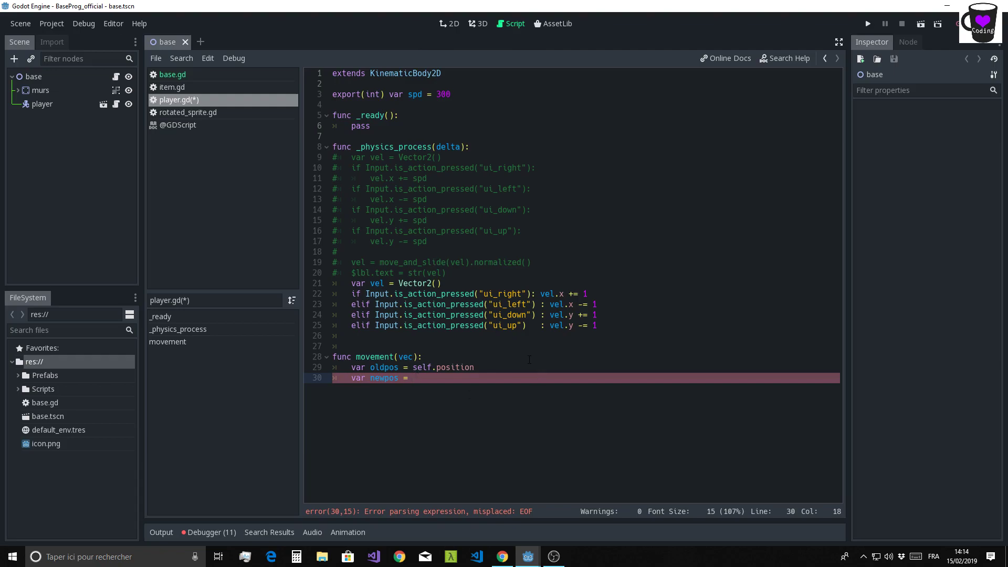
{"action": "type", "text": "Vecto"}
{"action": "type", "text": "r("}
{"action": "key", "text": "BackSpace"}
{"action": "type", "text": "2("}
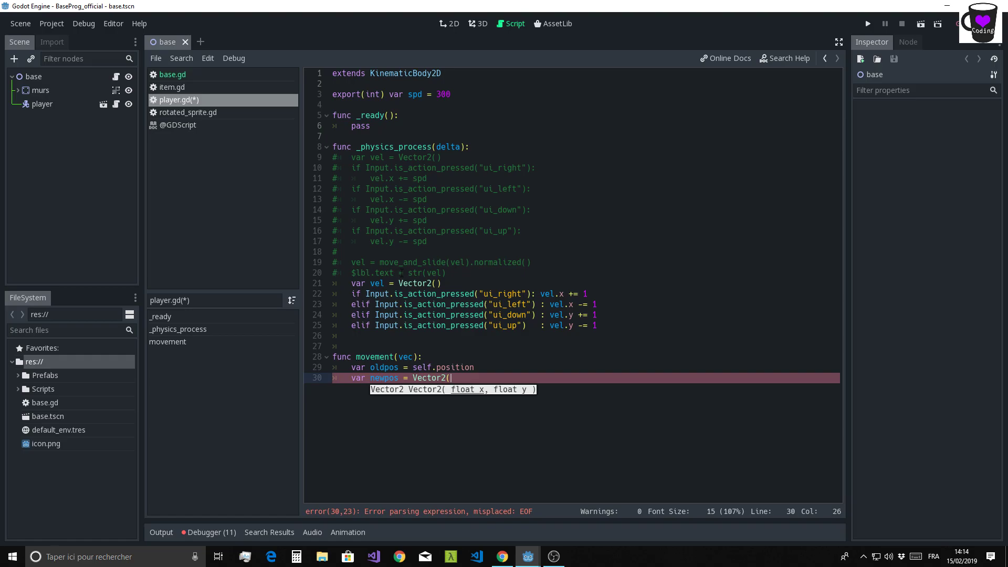
Add the direction comment #(0, -1) on the empty line above movement
{"action": "left_click", "coordinate": [368, 335]}
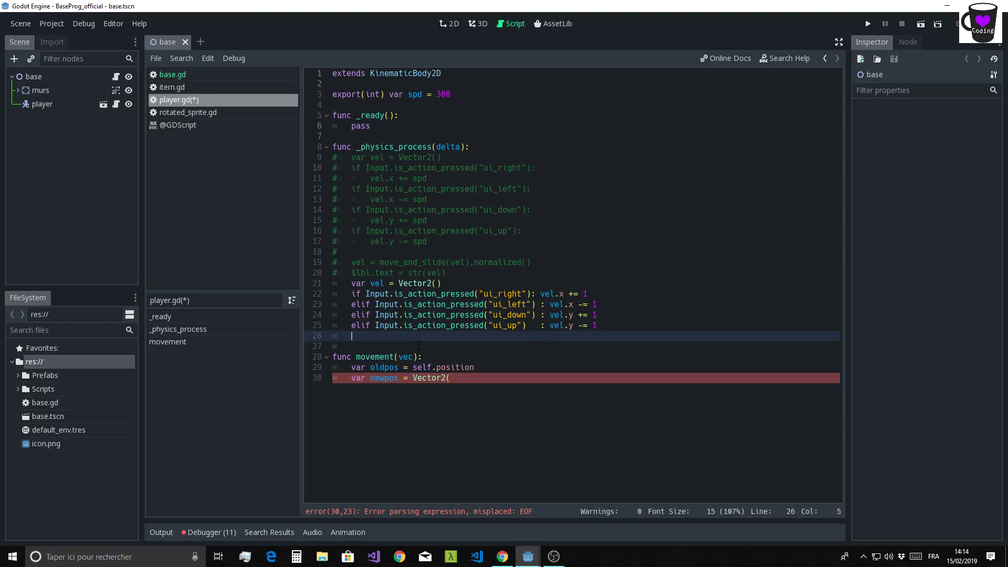
{"action": "type", "text": "#(1"}
{"action": "type", "text": ", 0"}
{"action": "type", "text": ")"}
{"action": "double_click", "coordinate": [364, 336]}
{"action": "left_click", "coordinate": [373, 338]}
{"action": "double_click", "coordinate": [375, 336]}
{"action": "left_click", "coordinate": [362, 336]}
{"action": "double_click", "coordinate": [363, 337]}
{"action": "type", "text": "0"}
{"action": "double_click", "coordinate": [377, 337]}
{"action": "type", "text": "1"}
{"action": "key", "text": "BackSpace"}
{"action": "type", "text": "-1"}
{"action": "left_click_drag", "start_coordinate": [406, 341], "coordinate": [347, 341]}
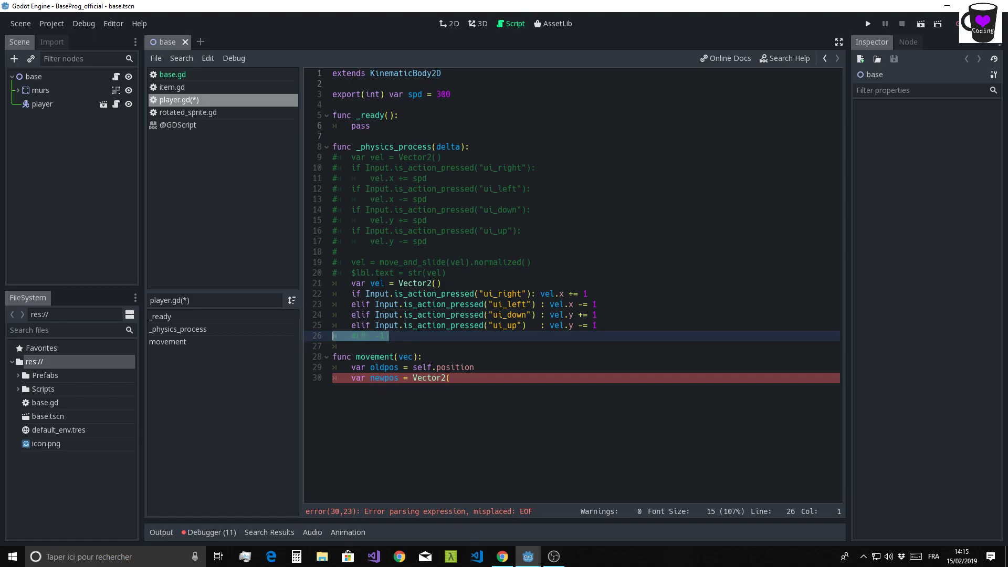
{"action": "left_click", "coordinate": [537, 293]}
Extend newpos to read Vector2(oldpos.x + (vec.x
{"action": "left_click", "coordinate": [462, 446]}
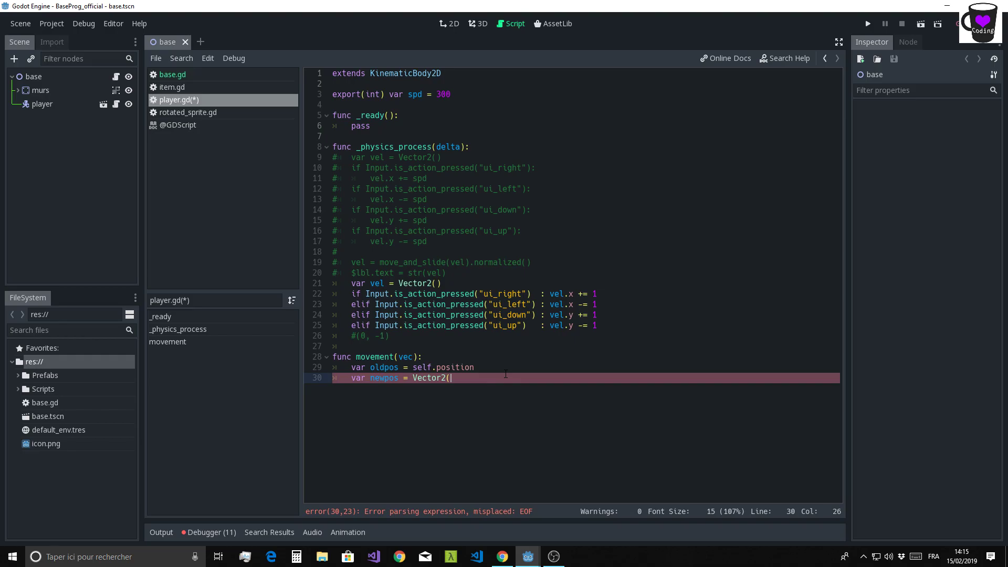
{"action": "type", "text": "oldpos "}
{"action": "type", "text": "+"}
{"action": "key", "text": "BackSpace"}
{"action": "key", "text": "BackSpace"}
{"action": "key", "text": "BackSpace"}
{"action": "type", "text": "x "}
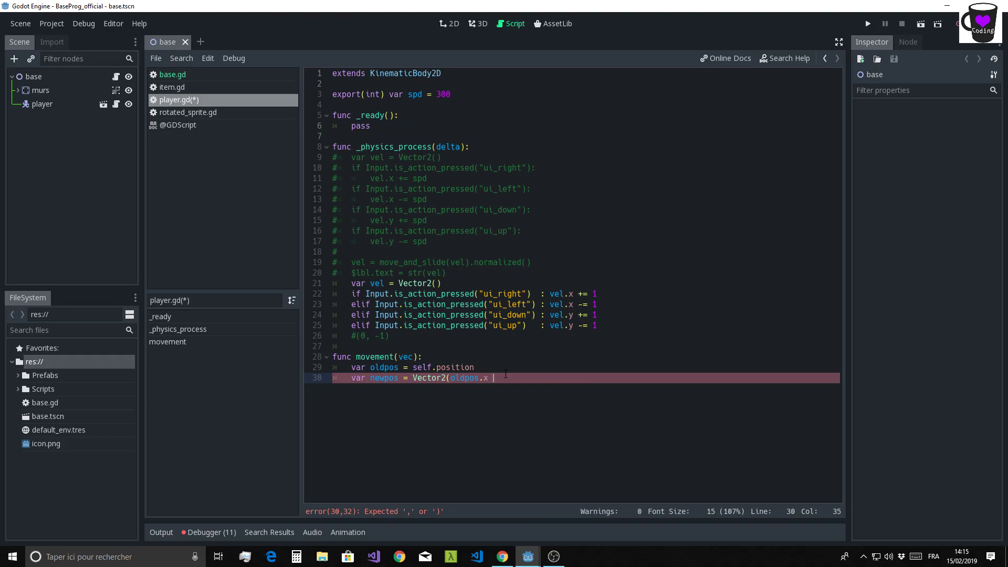
{"action": "type", "text": "+ ("}
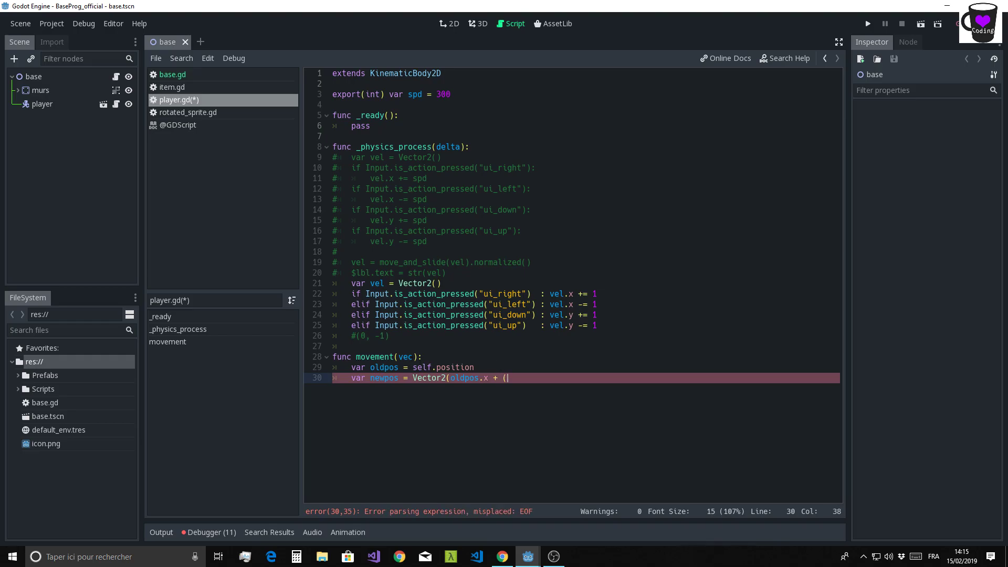
{"action": "type", "text": "vec"}
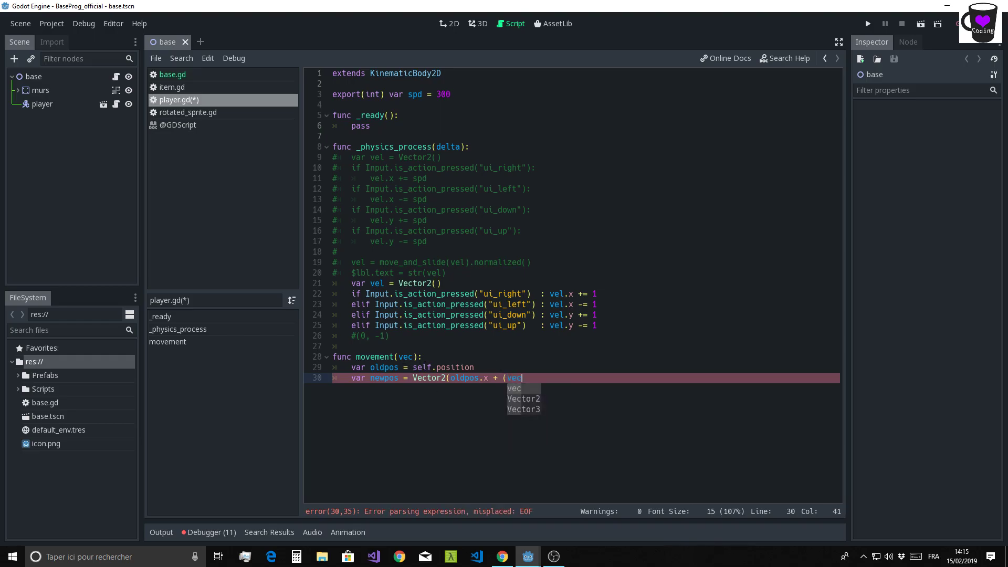
{"action": "type", "text": ".x"}
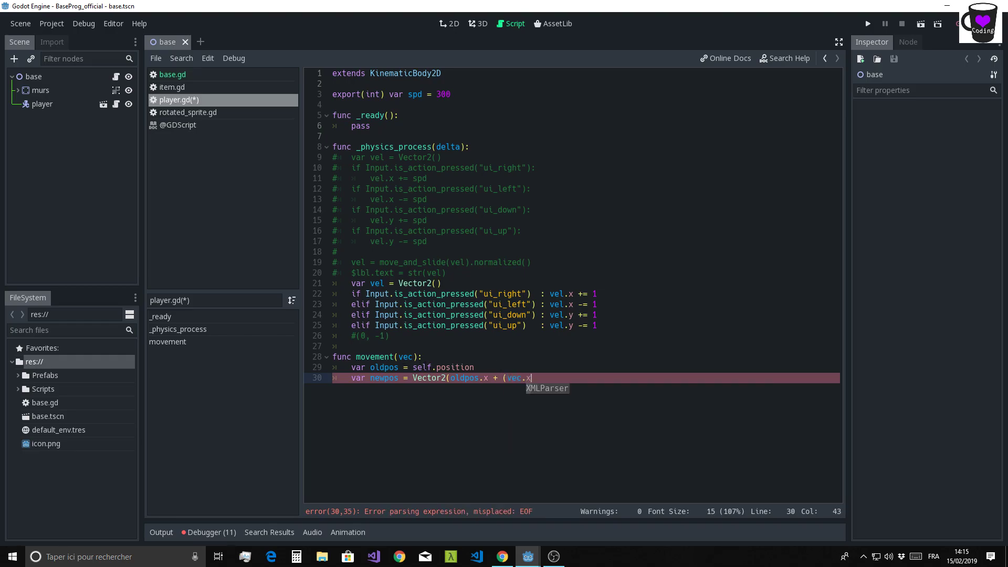
Change the direction comment to #(1, 0)
{"action": "double_click", "coordinate": [363, 336]}
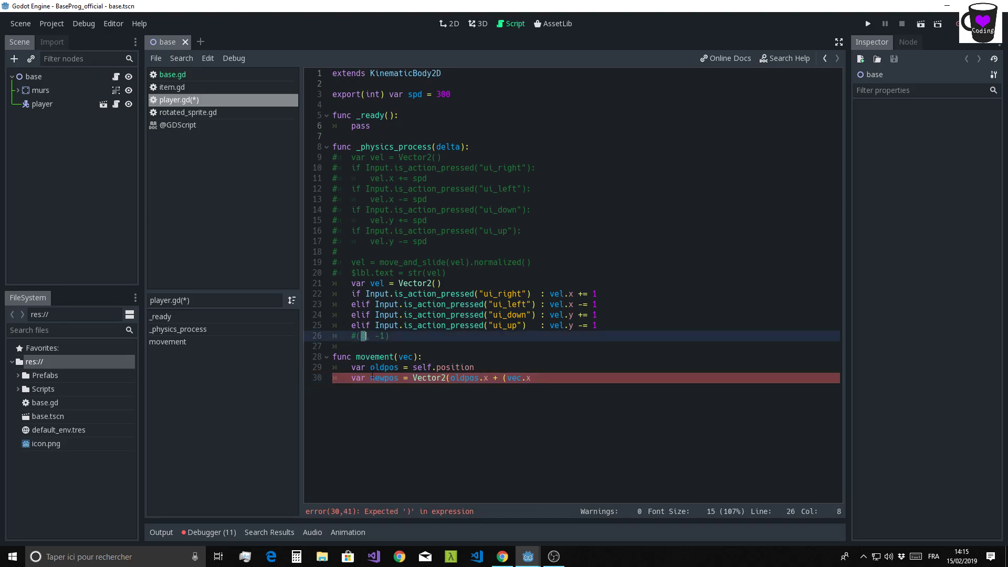
{"action": "type", "text": "1"}
{"action": "double_click", "coordinate": [379, 335]}
{"action": "type", "text": "0"}
Complete newpos as Vector2(oldpos.x + (vec.x * 64), oldpos.y + (vec.y * 64))
{"action": "left_click", "coordinate": [534, 381]}
{"action": "type", "text": "* "}
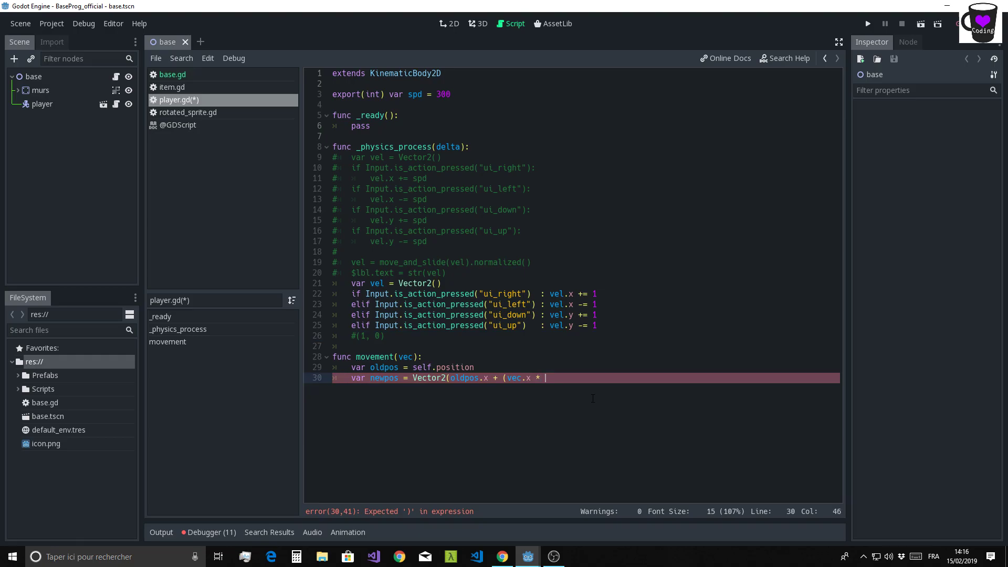
{"action": "type", "text": "64)"}
{"action": "type", "text": ", o"}
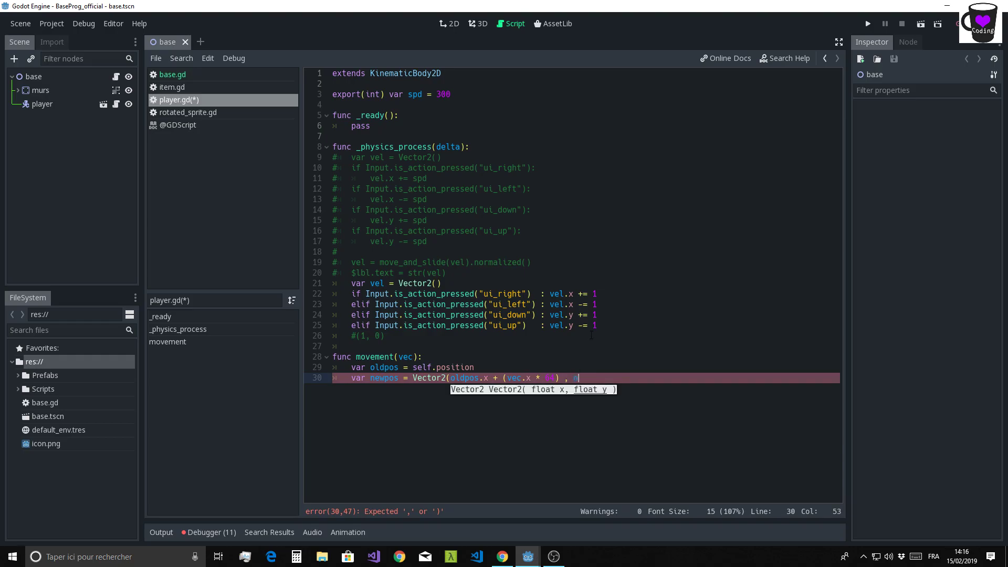
{"action": "type", "text": "lp"}
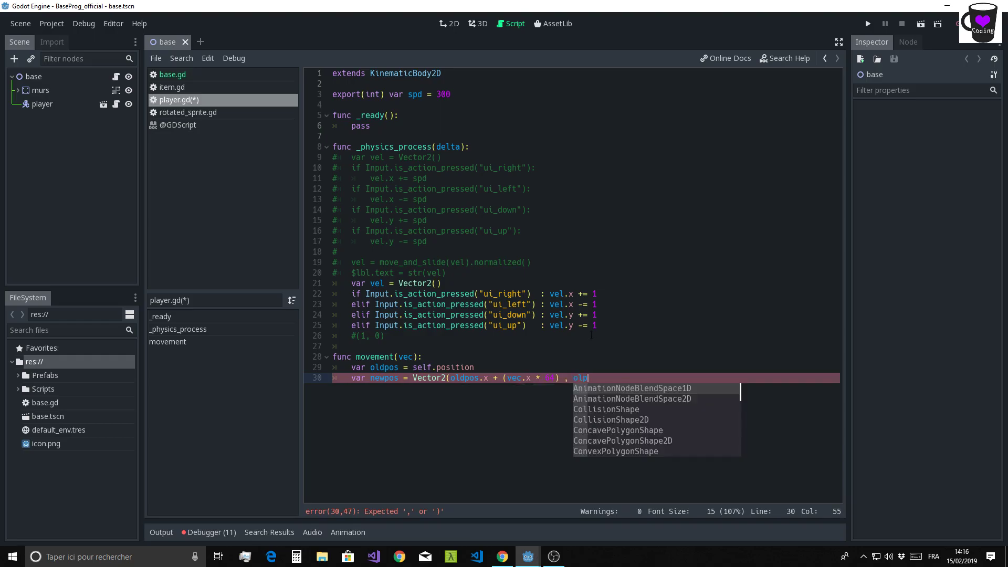
{"action": "key", "text": "BackSpace"}
{"action": "type", "text": "dpos."}
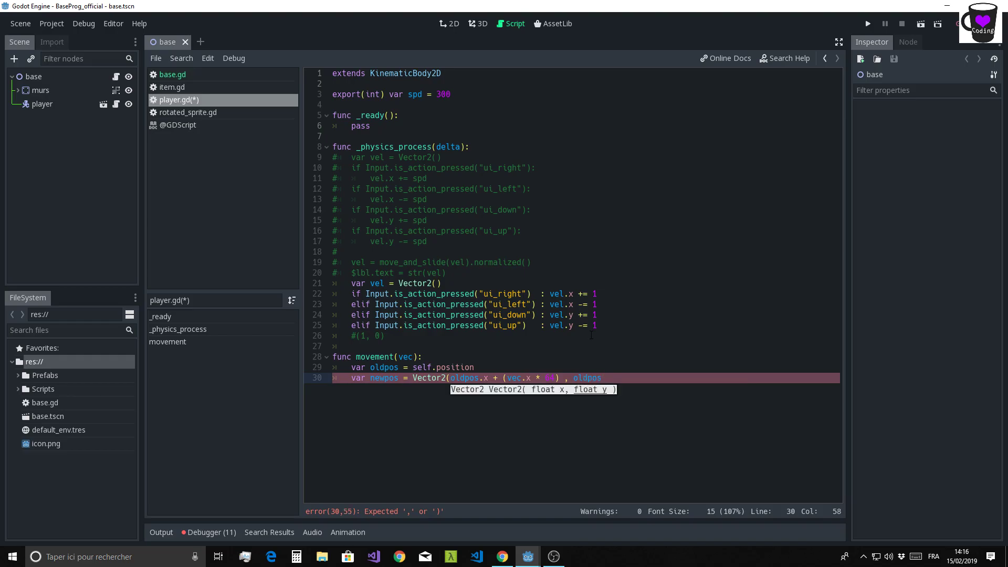
{"action": "type", "text": "y + ("}
{"action": "type", "text": "ve"}
{"action": "type", "text": "c.y "}
{"action": "type", "text": "+"}
{"action": "key", "text": "BackSpace"}
{"action": "type", "text": "* 64"}
{"action": "type", "text": "))"}
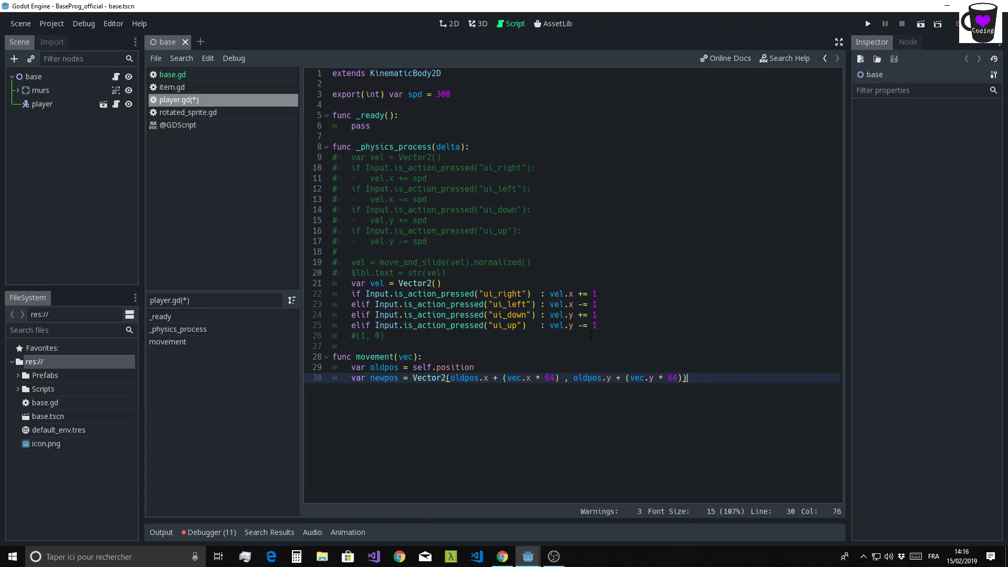
Add a Tween node as a child of the player root in player.tscn
{"action": "left_click", "coordinate": [101, 104]}
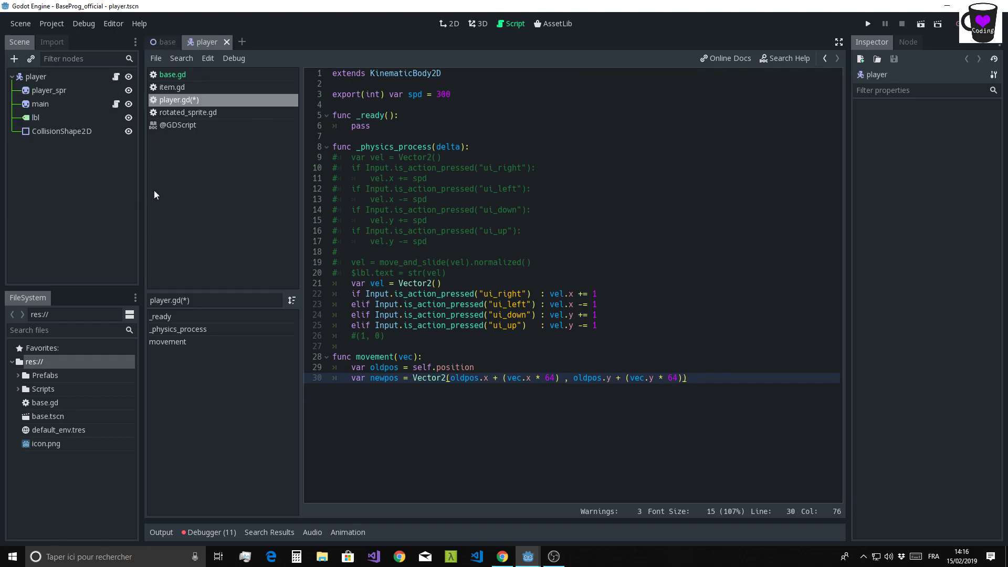
{"action": "left_click", "coordinate": [450, 24]}
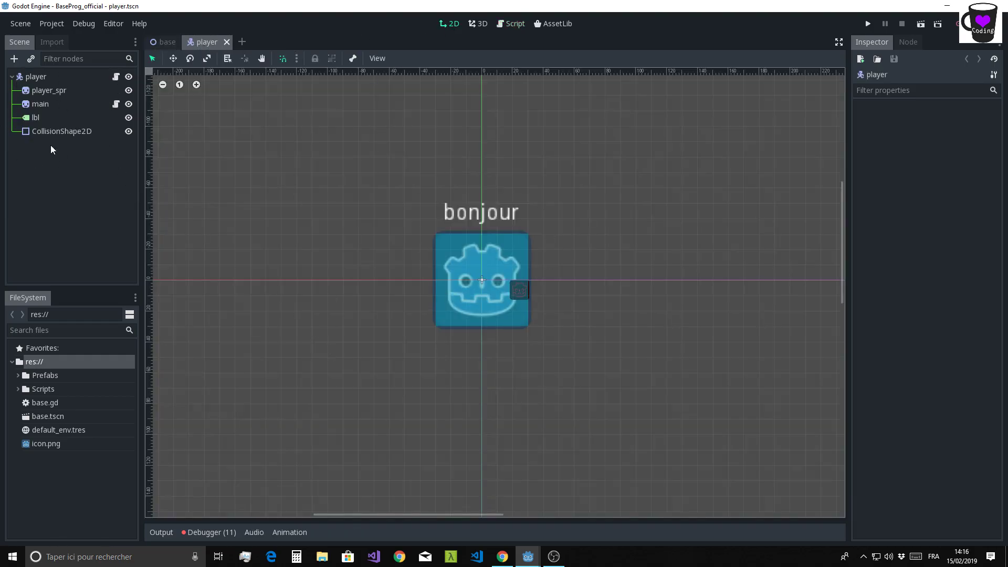
{"action": "left_click", "coordinate": [29, 78]}
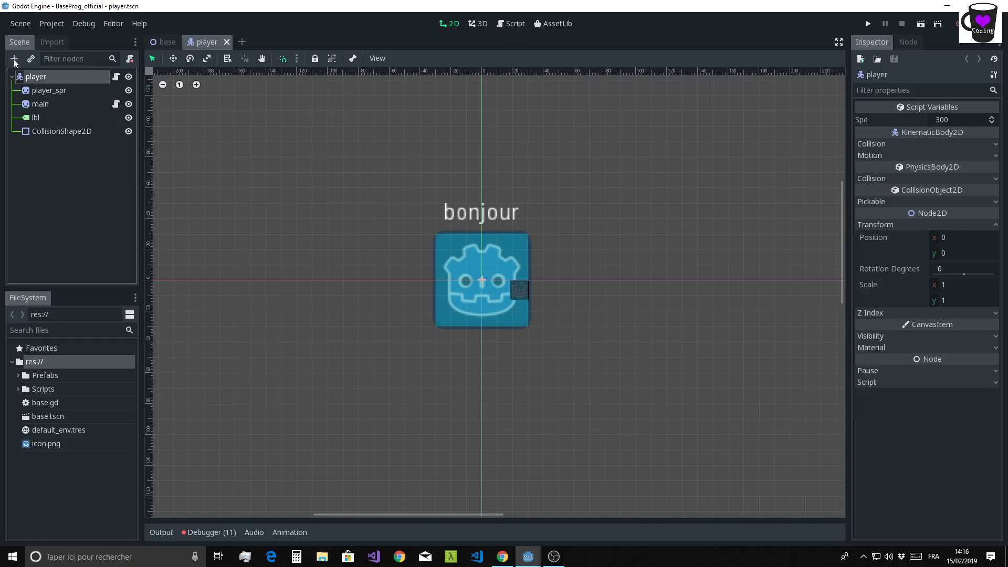
{"action": "left_click", "coordinate": [14, 60]}
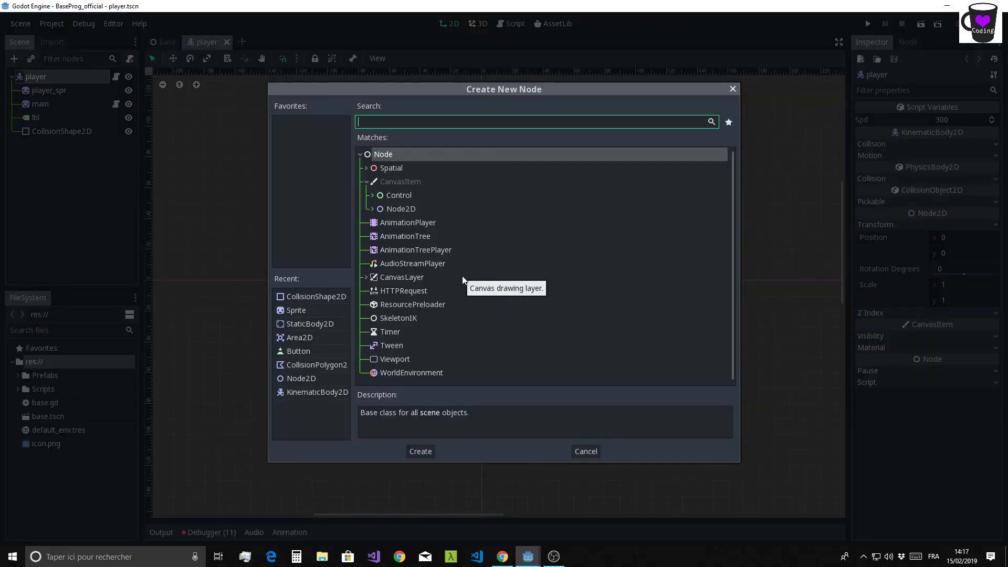
{"action": "type", "text": "tween"}
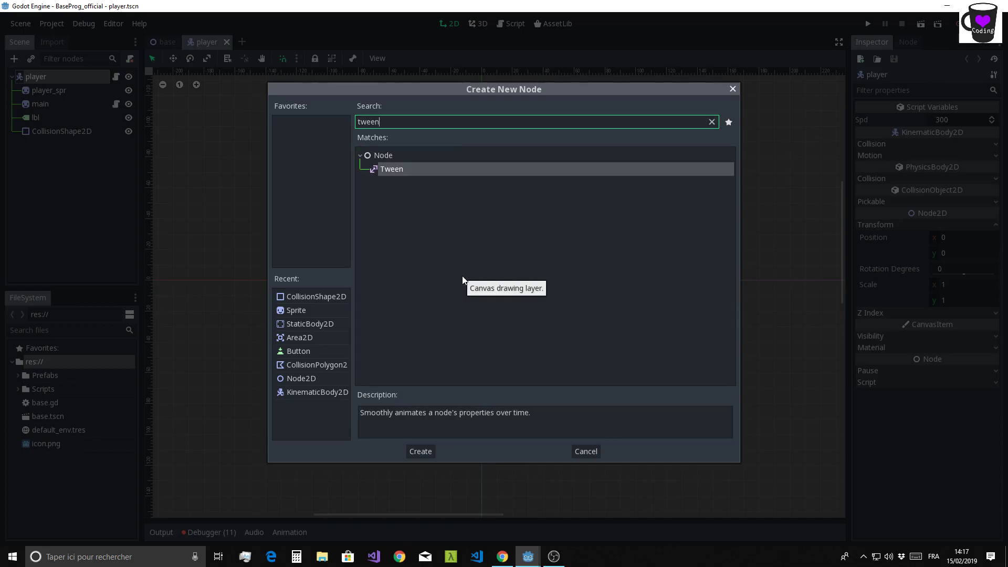
{"action": "left_click", "coordinate": [399, 170]}
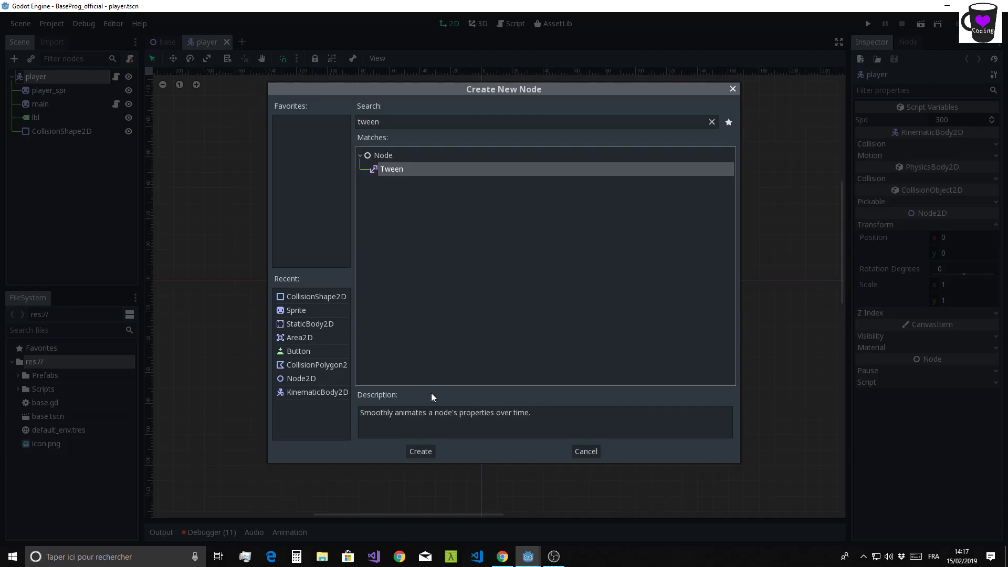
{"action": "left_click", "coordinate": [422, 452]}
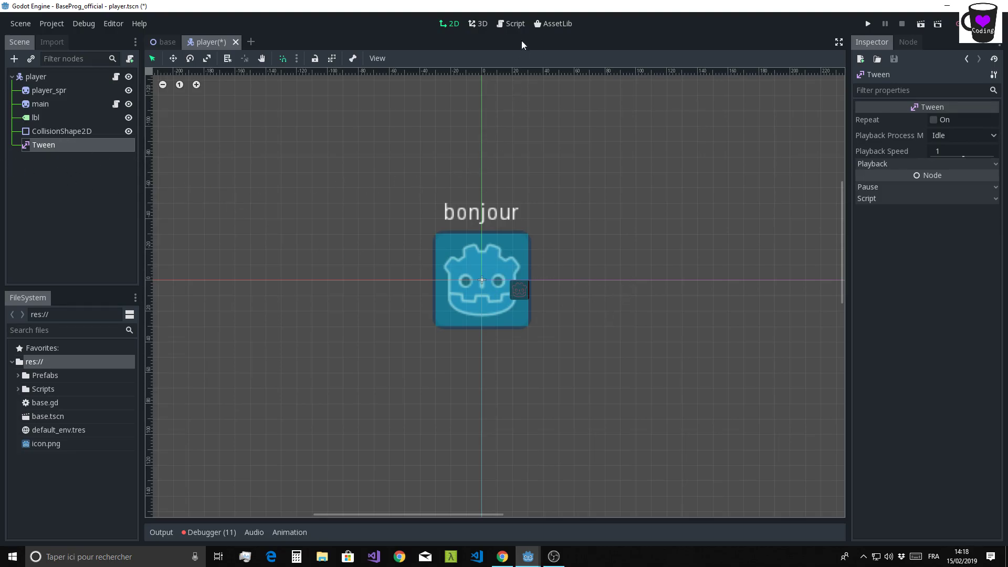
Add a new line in movement() and rename the Tween node to 'tw'
{"action": "left_click", "coordinate": [510, 26]}
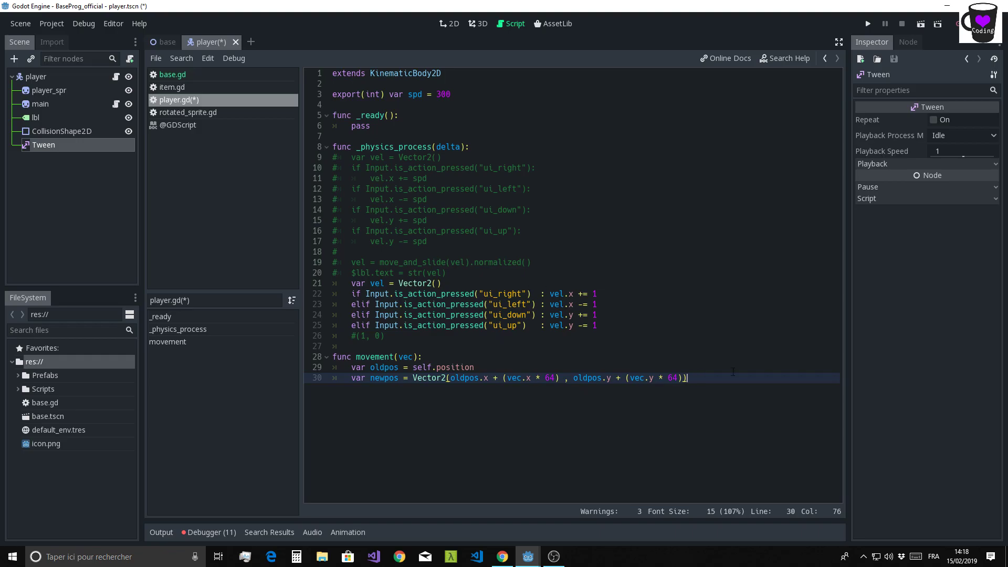
{"action": "key", "text": "Return"}
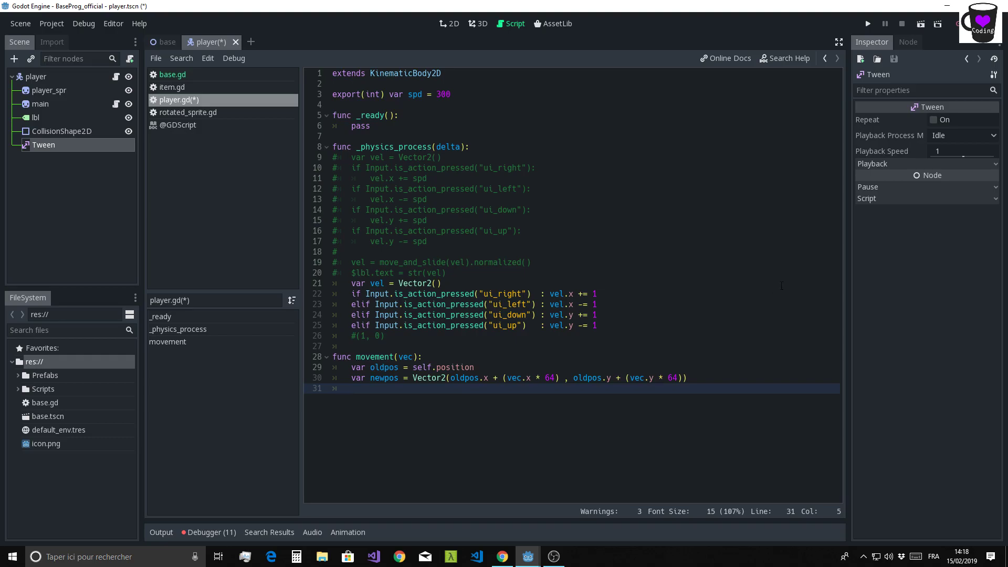
{"action": "double_click", "coordinate": [54, 145]}
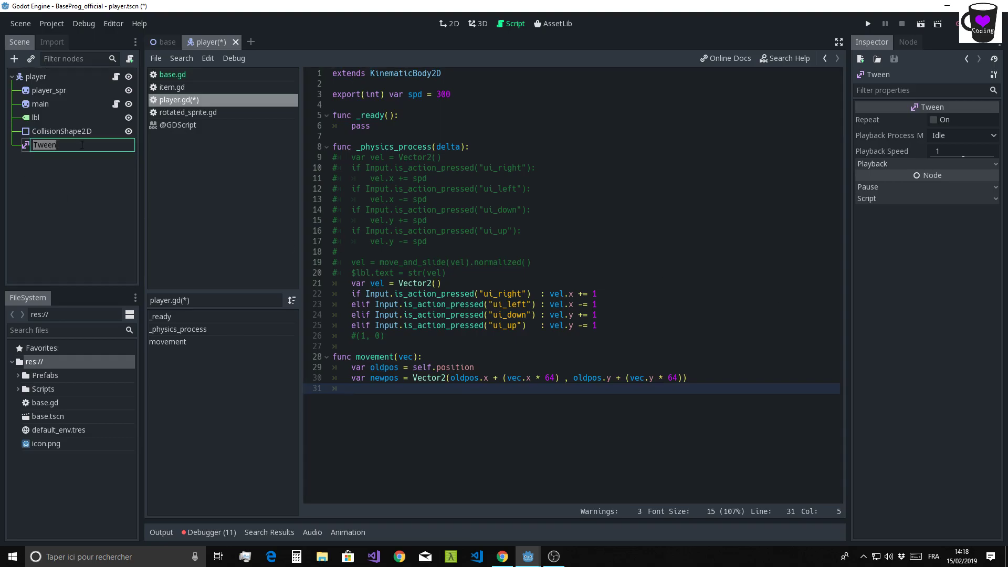
{"action": "type", "text": "tw"}
{"action": "key", "text": "Return"}
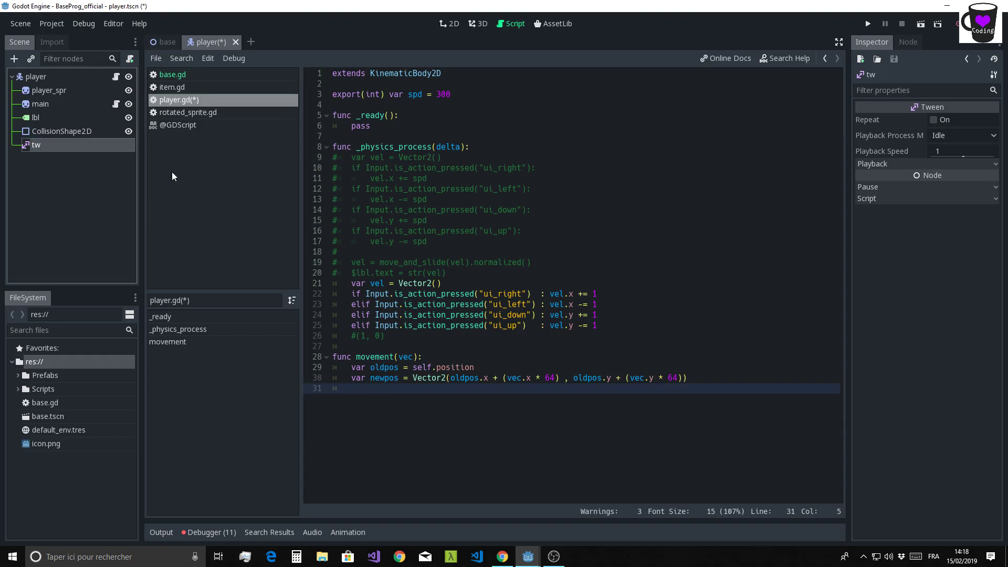
Start line 31 with $tw.interpolate_property(self, "position", oldpos, newpos, using autocomplete
{"action": "left_click", "coordinate": [385, 399]}
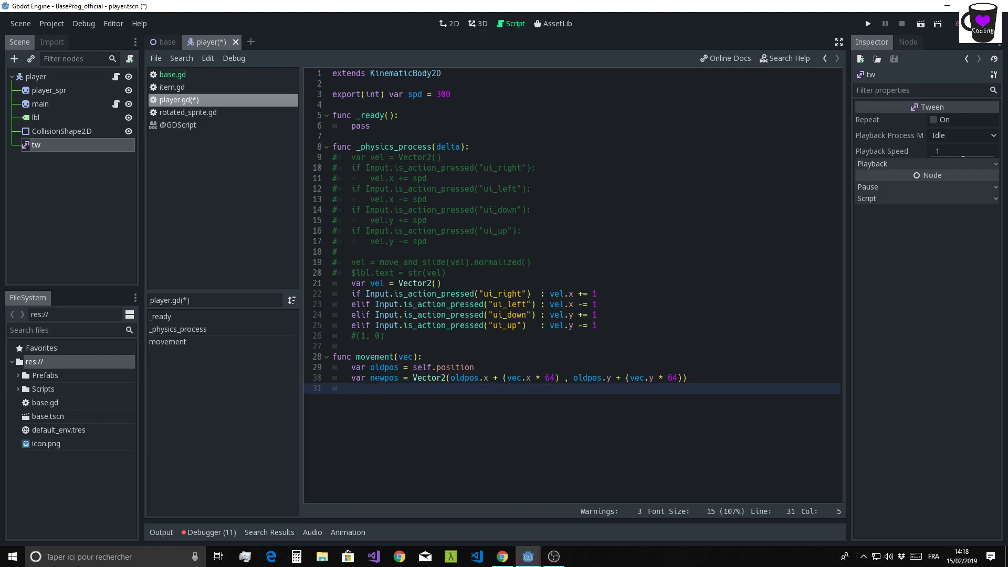
{"action": "type", "text": "$t"}
{"action": "type", "text": "w.i"}
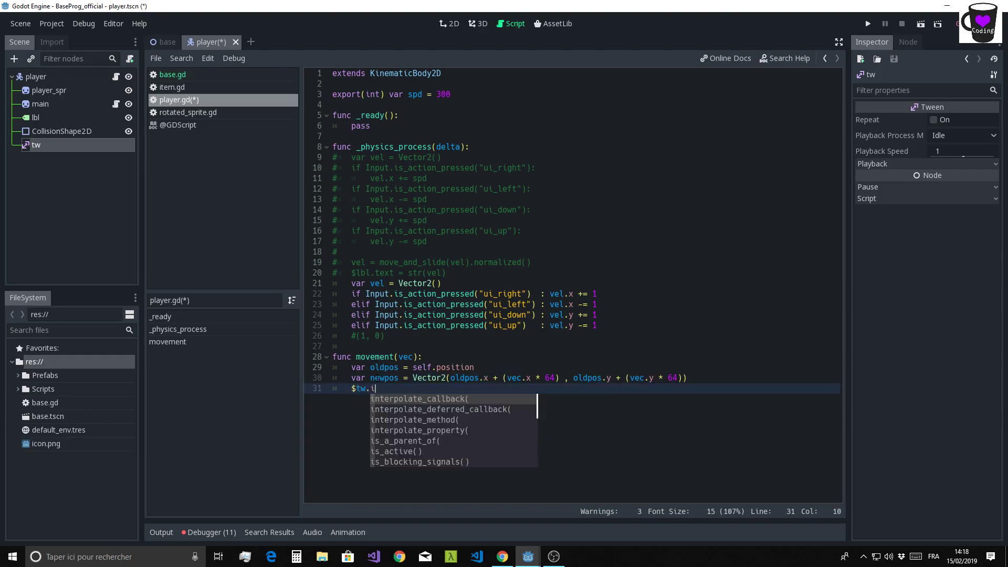
{"action": "type", "text": "n"}
{"action": "key", "text": "Down"}
{"action": "key", "text": "Down"}
{"action": "key", "text": "Down"}
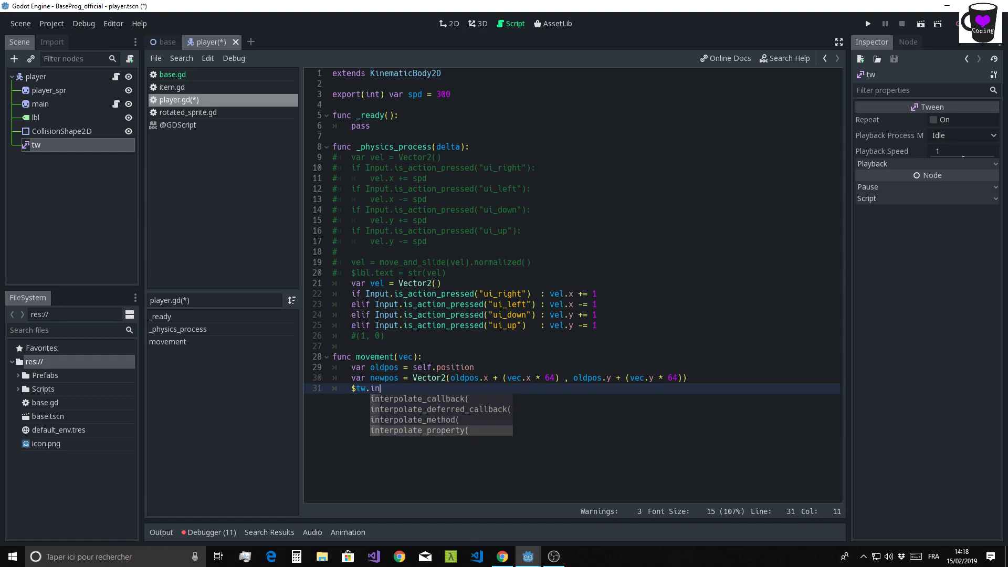
{"action": "key", "text": "Return"}
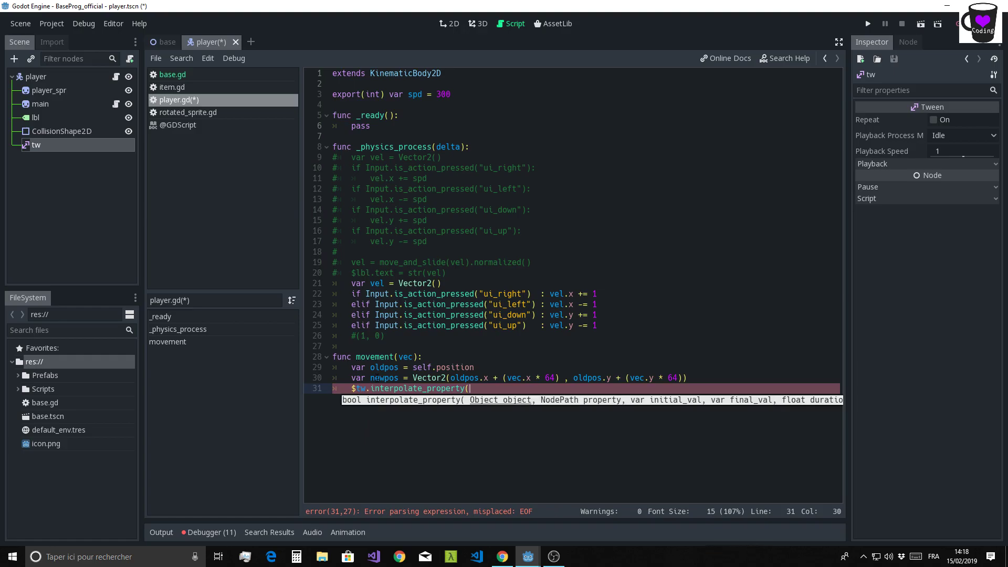
{"action": "type", "text": "sel"}
{"action": "type", "text": "f,"}
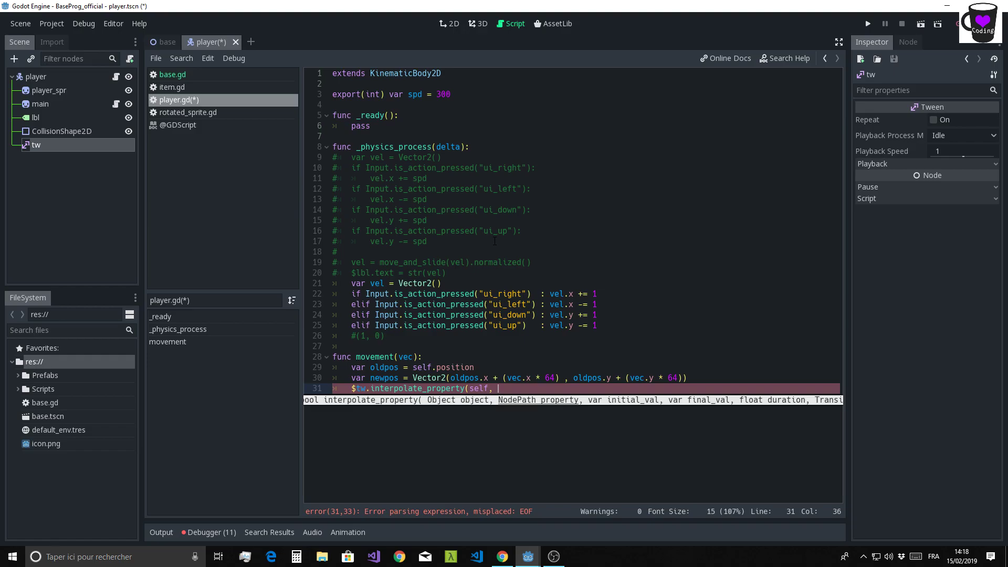
{"action": "type", "text": "\""}
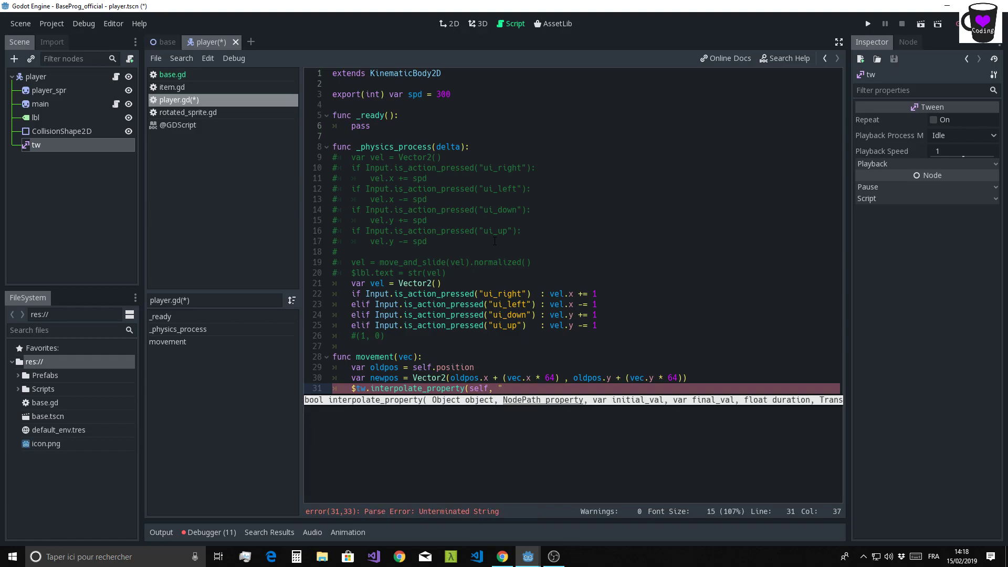
{"action": "type", "text": "position"}
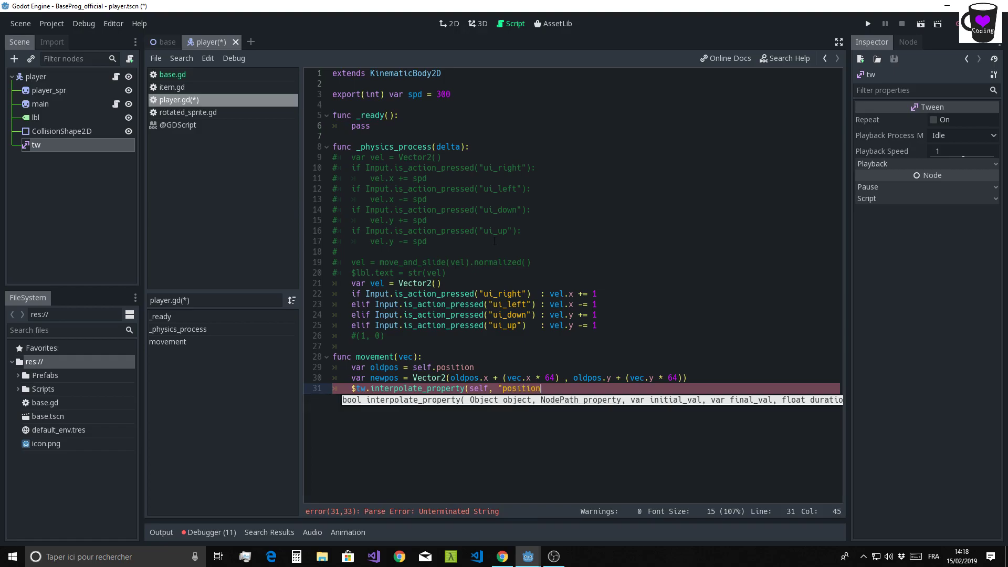
{"action": "type", "text": "\", "}
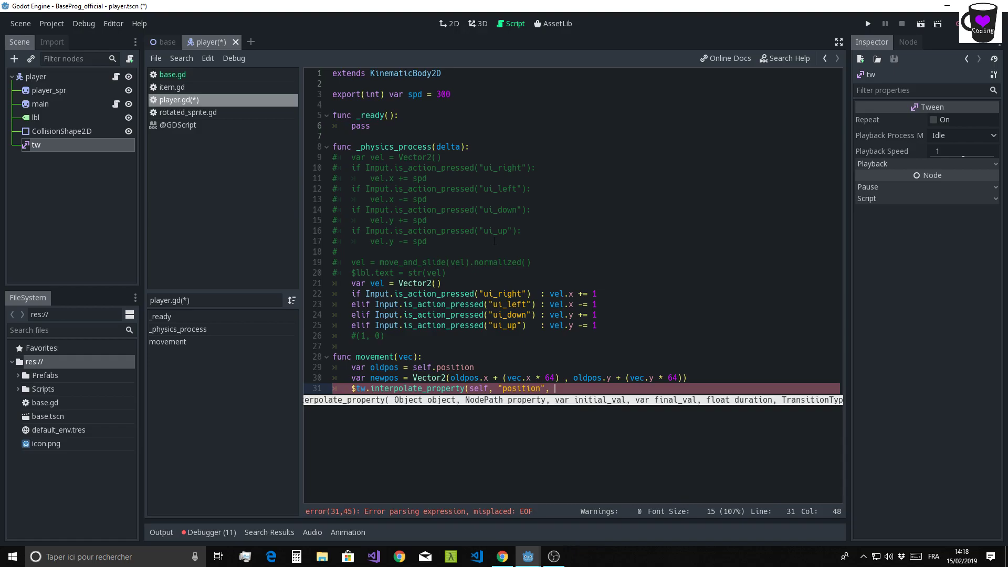
{"action": "type", "text": "oldp"}
{"action": "type", "text": "os, n"}
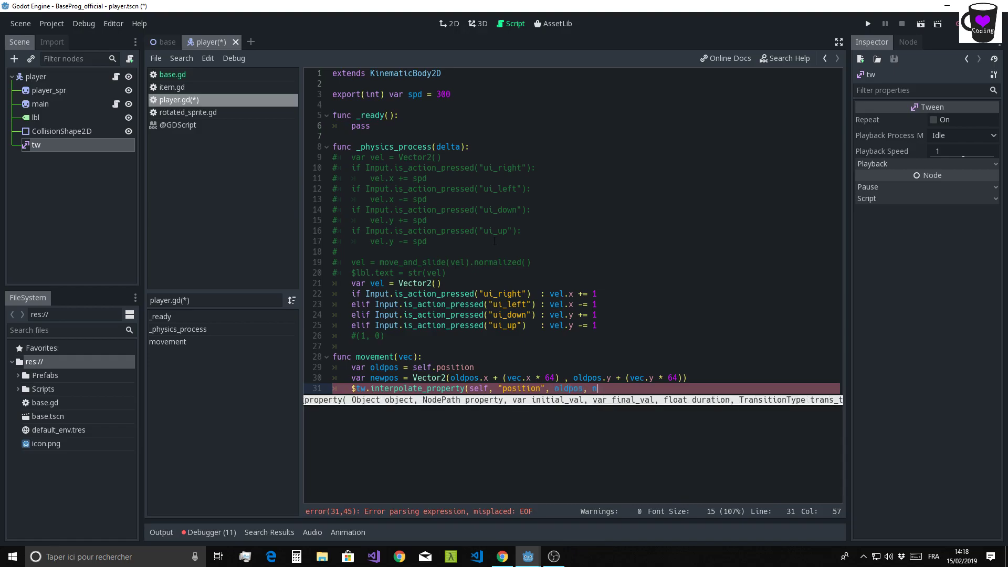
{"action": "type", "text": "ewpos, 1,"}
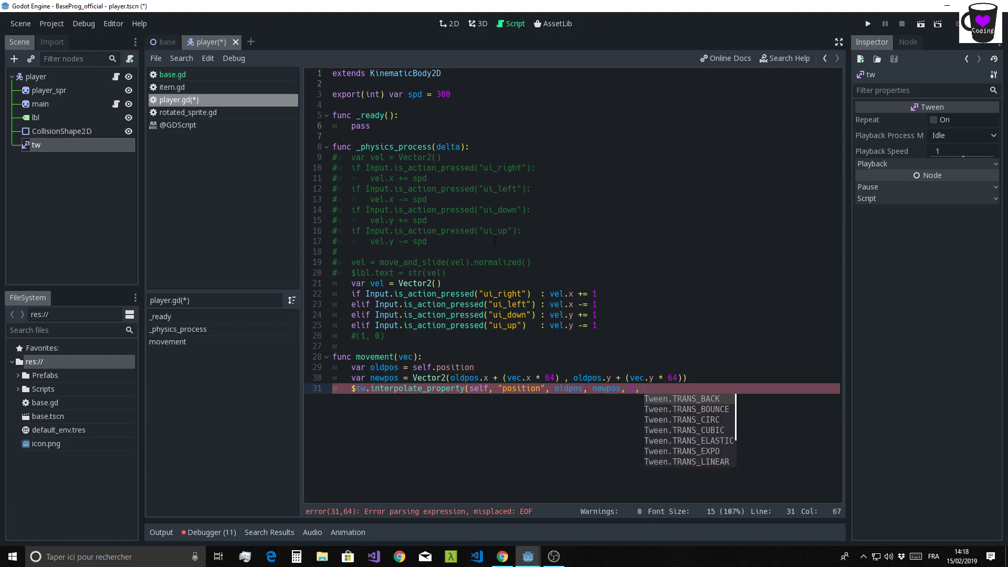
Finish the tween call with duration 1, Tween.TRANS_LINEAR and Tween.EASE_IN_OUT
{"action": "type", "text": "t"}
{"action": "key", "text": "BackSpace"}
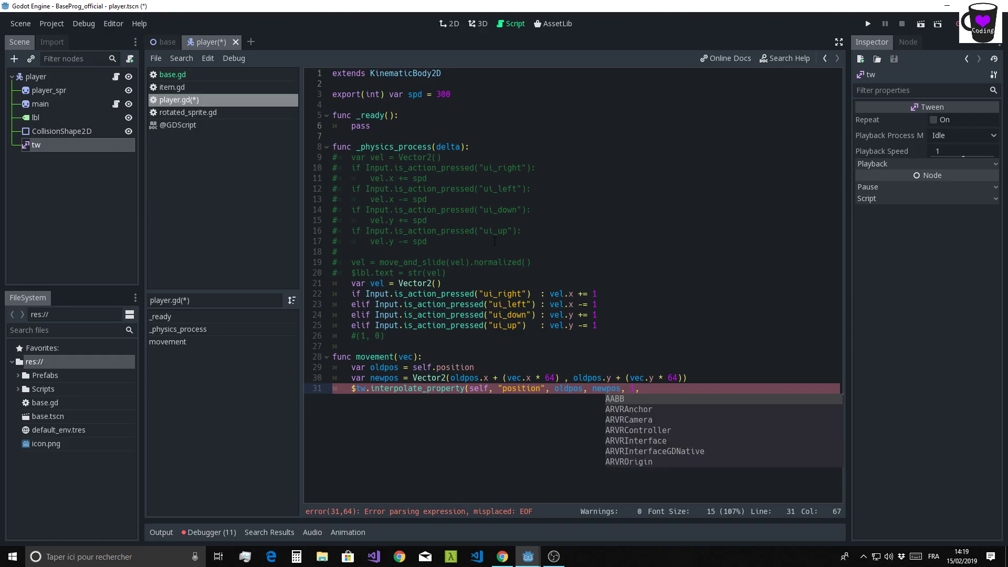
{"action": "type", "text": "T"}
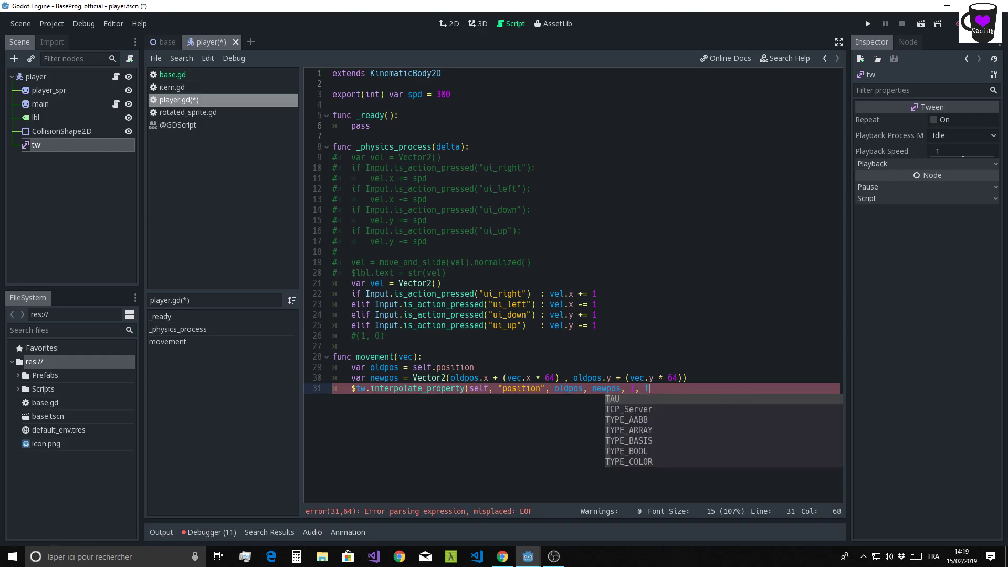
{"action": "key", "text": "BackSpace"}
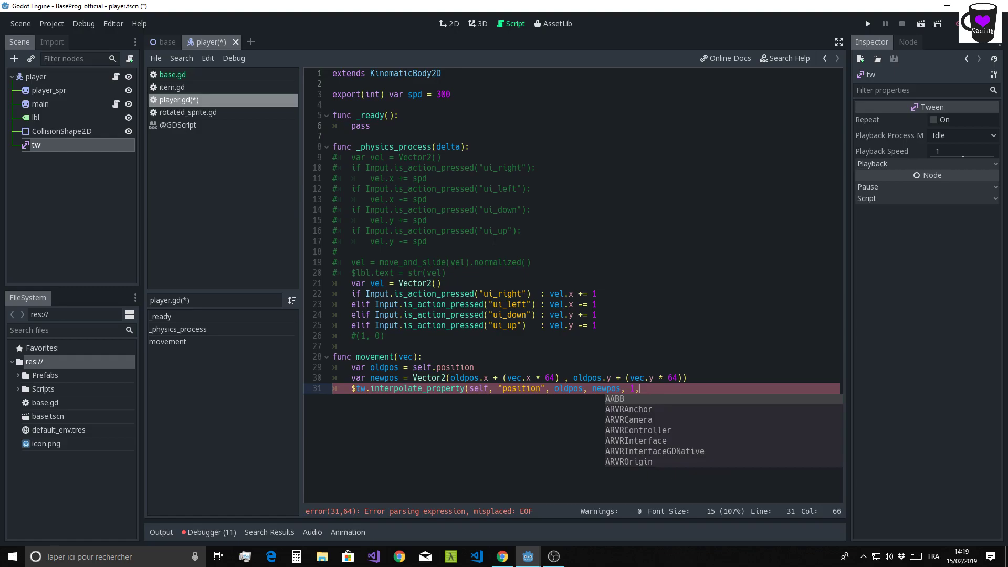
{"action": "key", "text": "Down"}
{"action": "key", "text": "Down"}
{"action": "key", "text": "Down"}
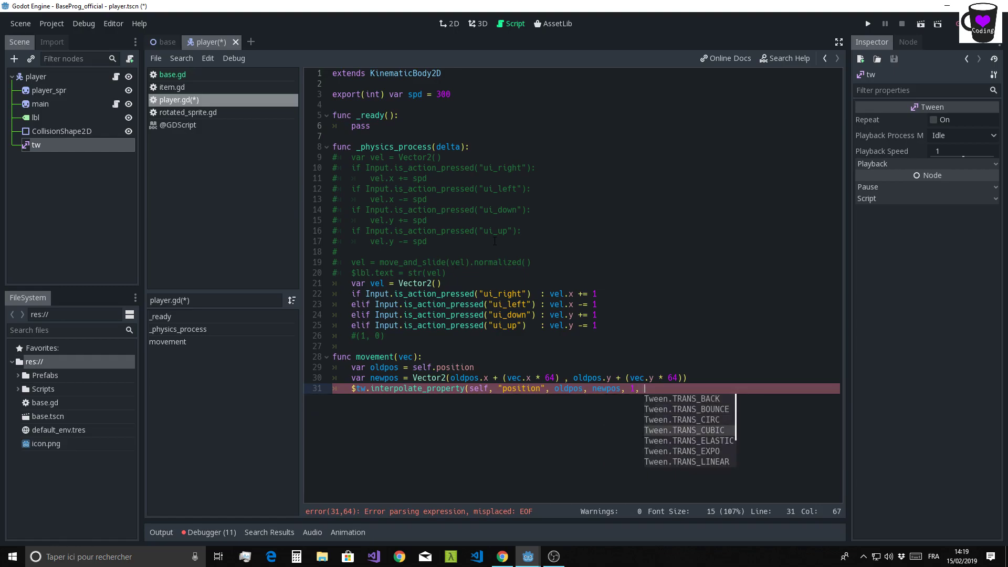
{"action": "key", "text": "Down"}
{"action": "key", "text": "Down"}
{"action": "key", "text": "Down"}
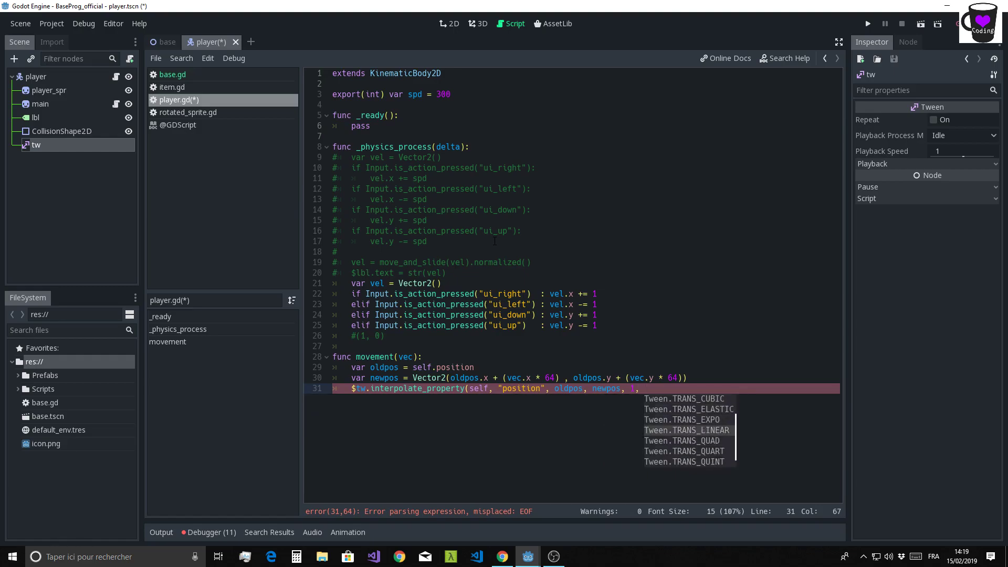
{"action": "key", "text": "Return"}
{"action": "type", "text": ","}
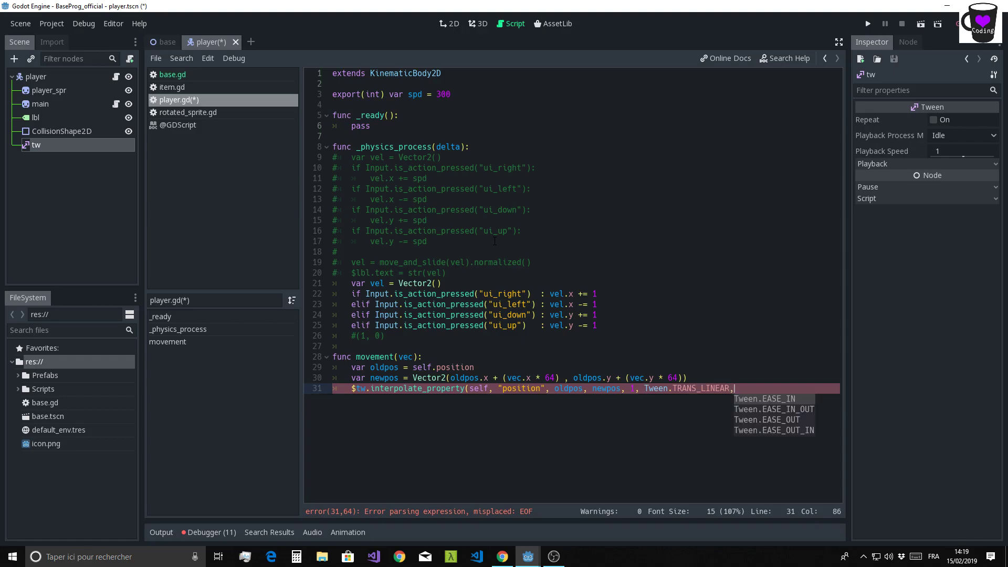
{"action": "key", "text": "Down"}
{"action": "key", "text": "Down"}
{"action": "key", "text": "Up"}
{"action": "key", "text": "Return"}
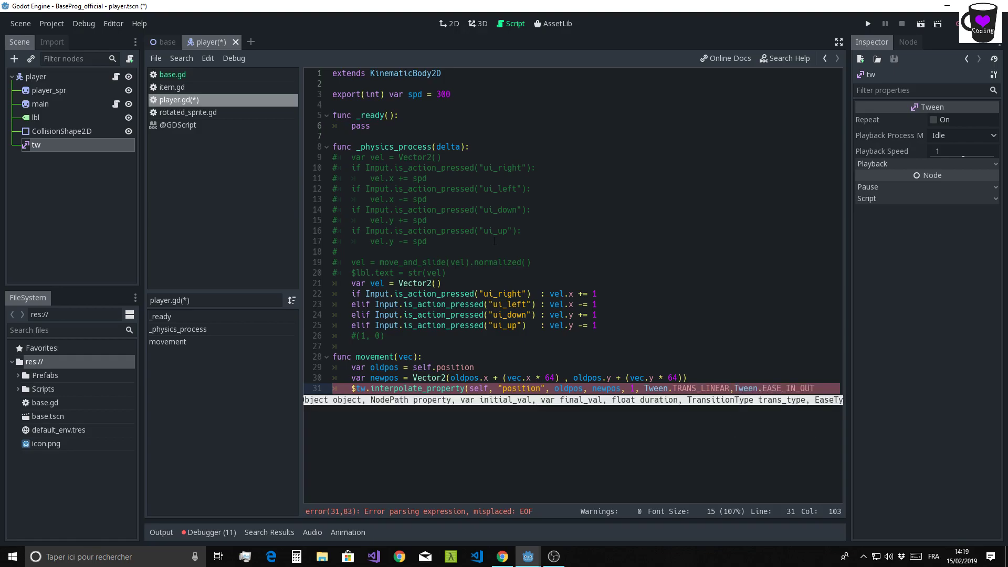
{"action": "type", "text": ")"}
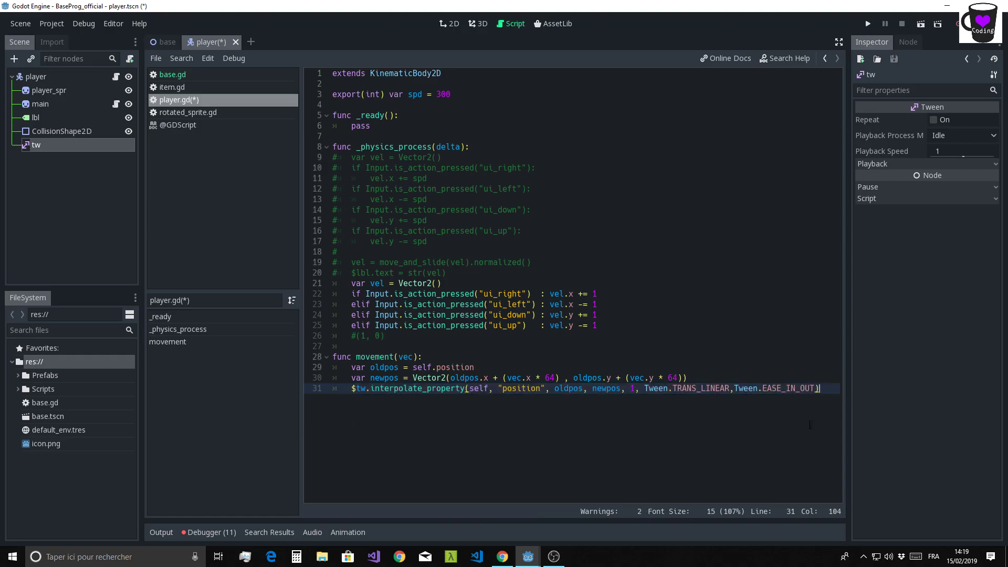
{"action": "key", "text": "Return"}
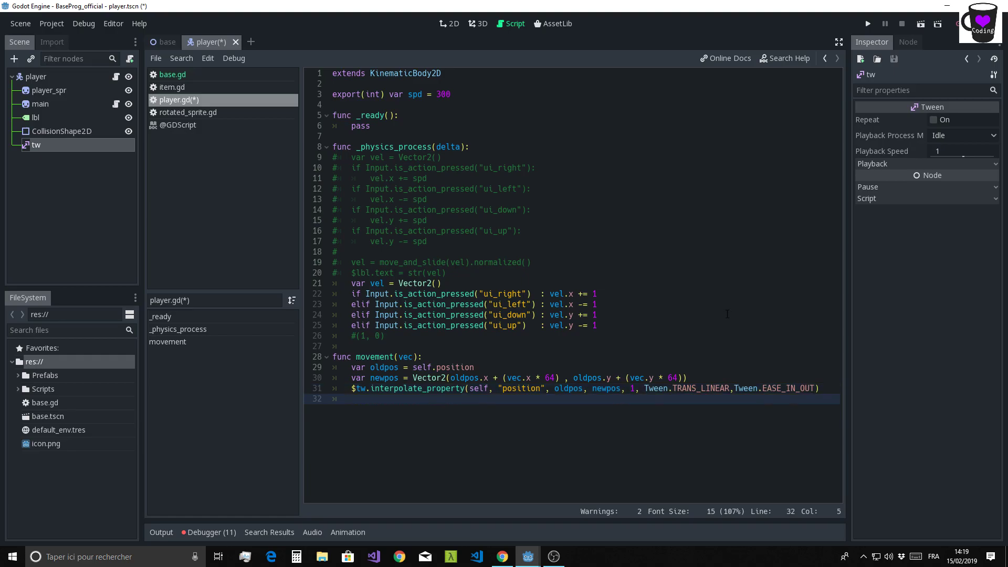
Add $tw.start() on line 32 to launch the tween
{"action": "type", "text": "$"}
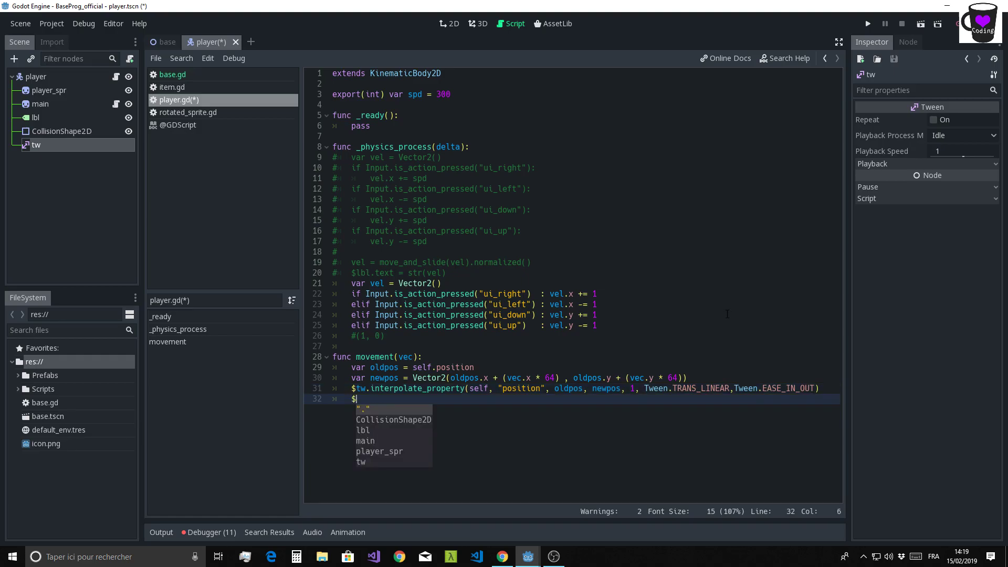
{"action": "type", "text": "tw"}
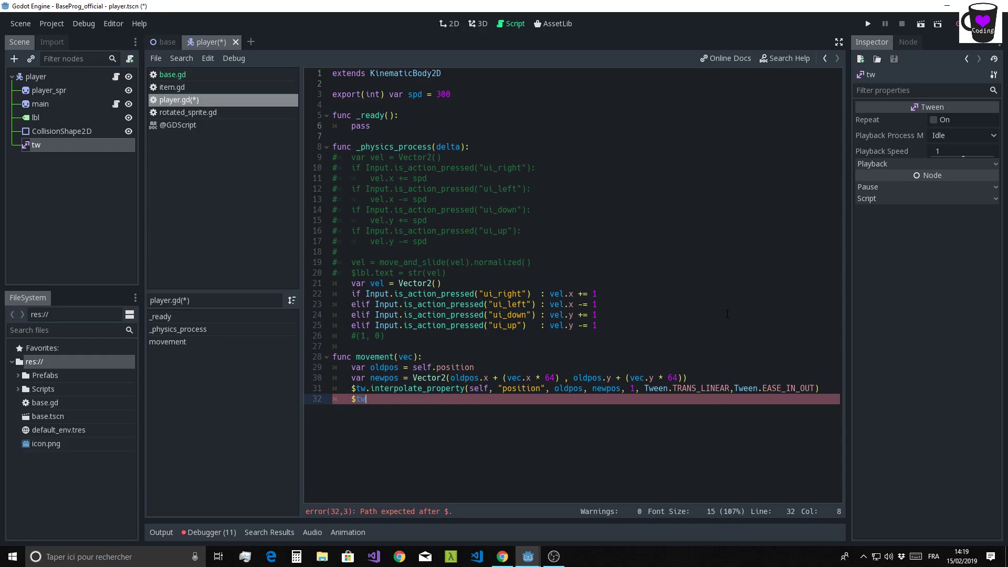
{"action": "type", "text": ".sta"}
{"action": "type", "text": "rt()"}
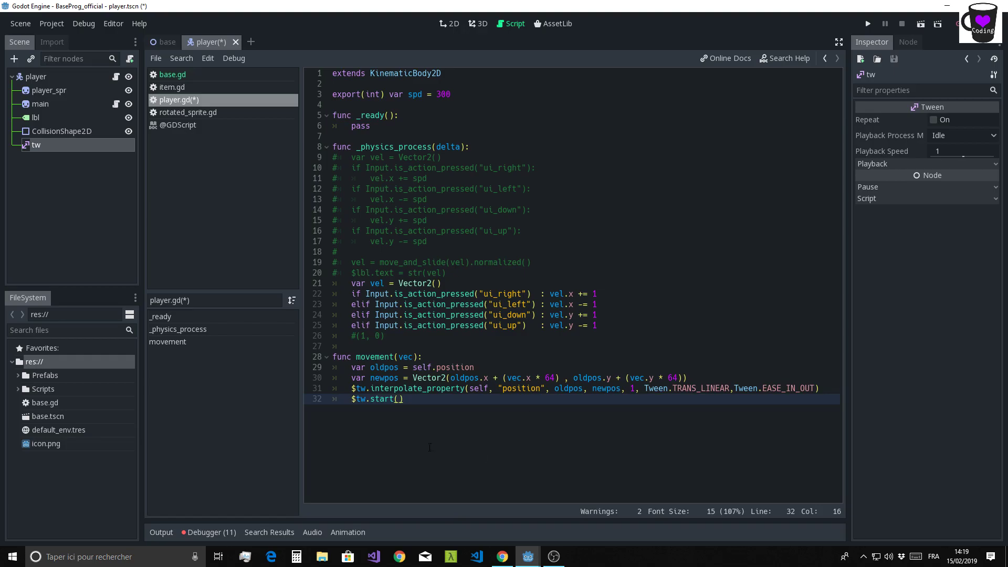
{"action": "left_click_drag", "start_coordinate": [503, 393], "coordinate": [536, 390]}
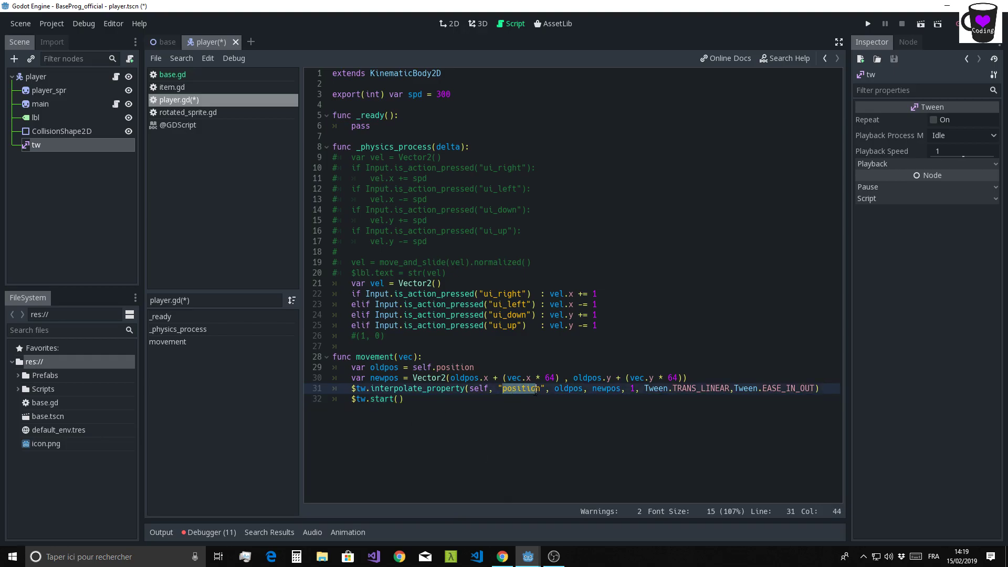
{"action": "left_click", "coordinate": [521, 426]}
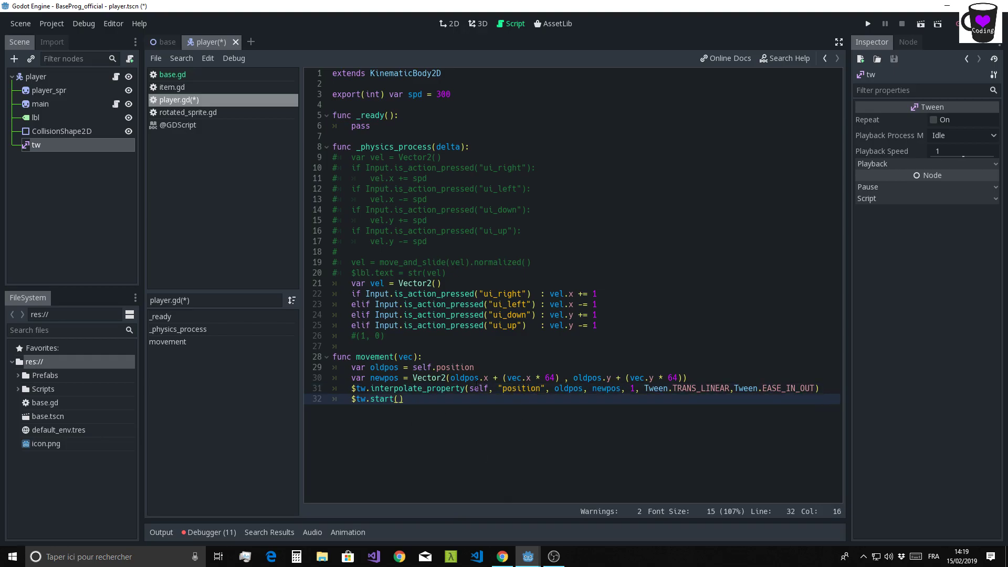
Review the position, oldpos, newpos and duration 1 arguments of interpolate_property
{"action": "double_click", "coordinate": [522, 390]}
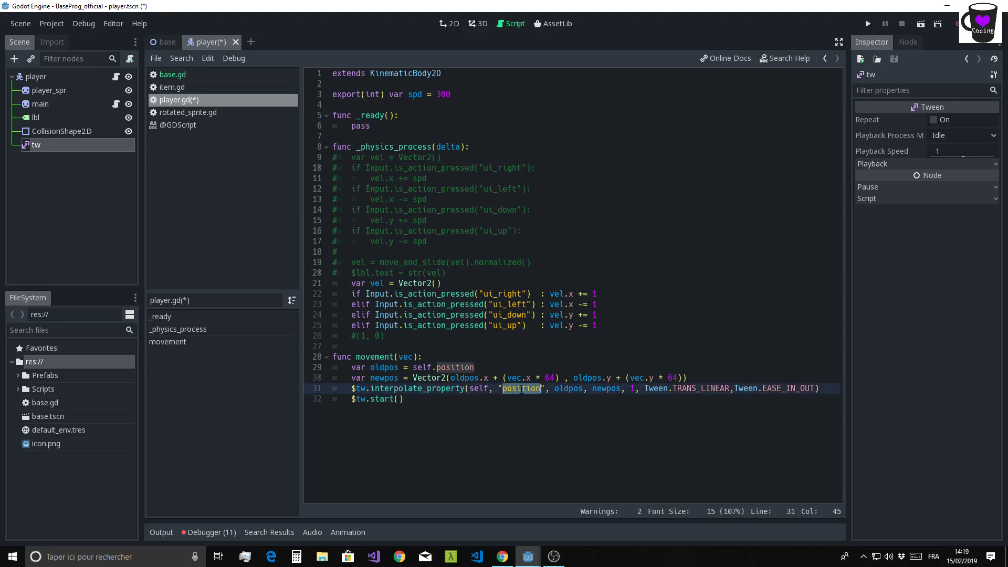
{"action": "double_click", "coordinate": [572, 389]}
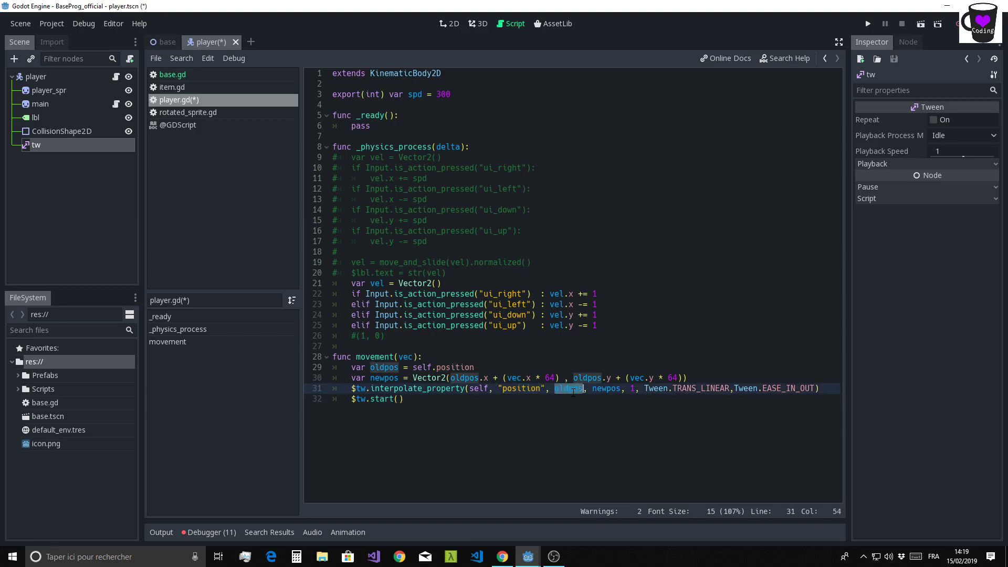
{"action": "double_click", "coordinate": [607, 389]}
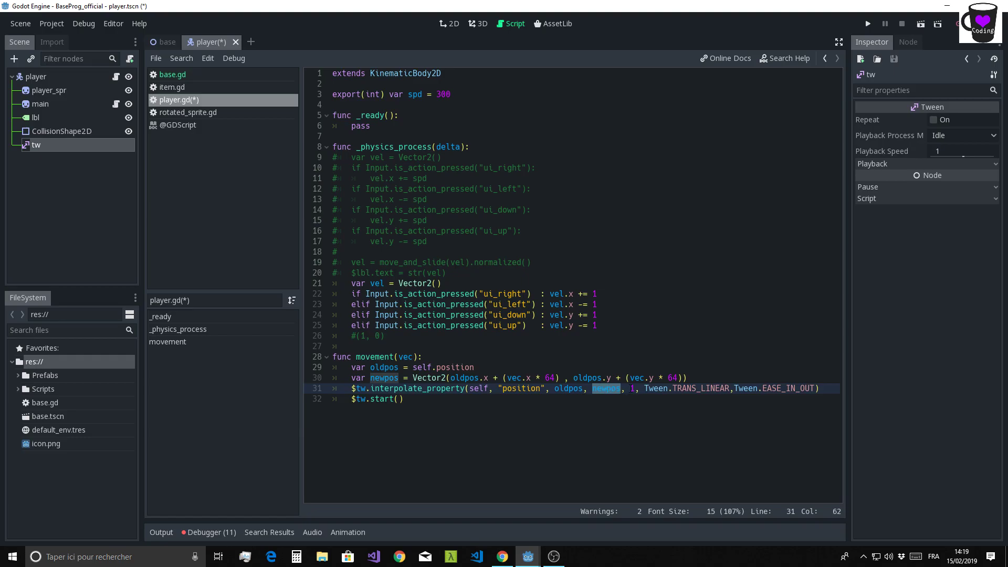
{"action": "double_click", "coordinate": [632, 389]}
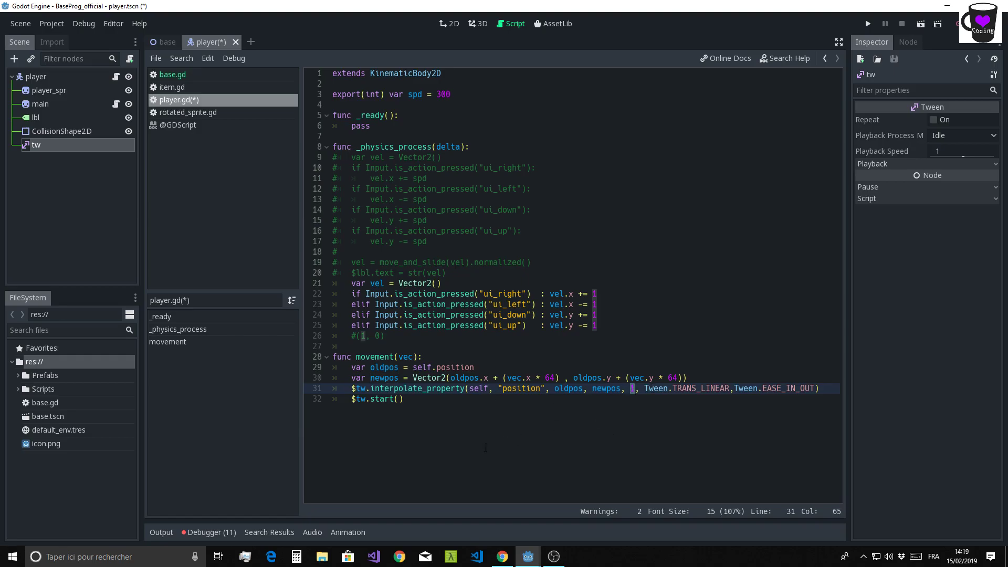
{"action": "left_click", "coordinate": [463, 438]}
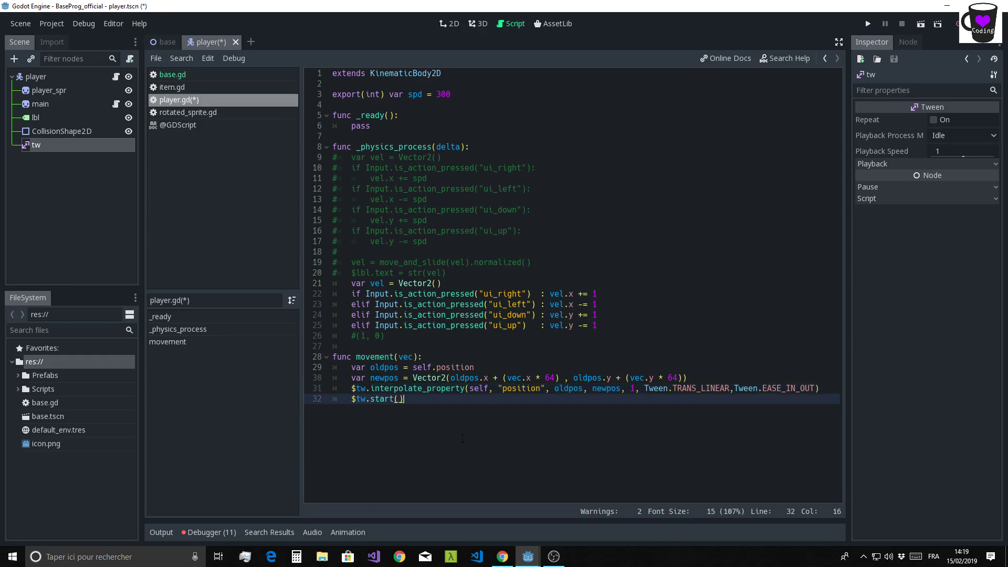
{"action": "left_click", "coordinate": [401, 335]}
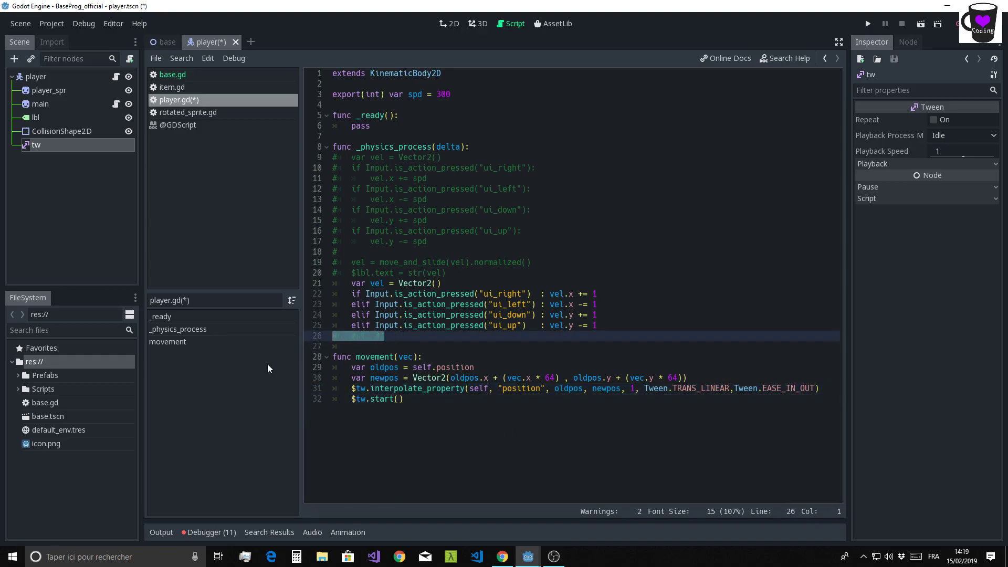
Replace the #(1, 0) comment on line 26 with a movement(vel) call
{"action": "key", "text": "BackSpace"}
{"action": "key", "text": "BackSpace"}
{"action": "key", "text": "BackSpace"}
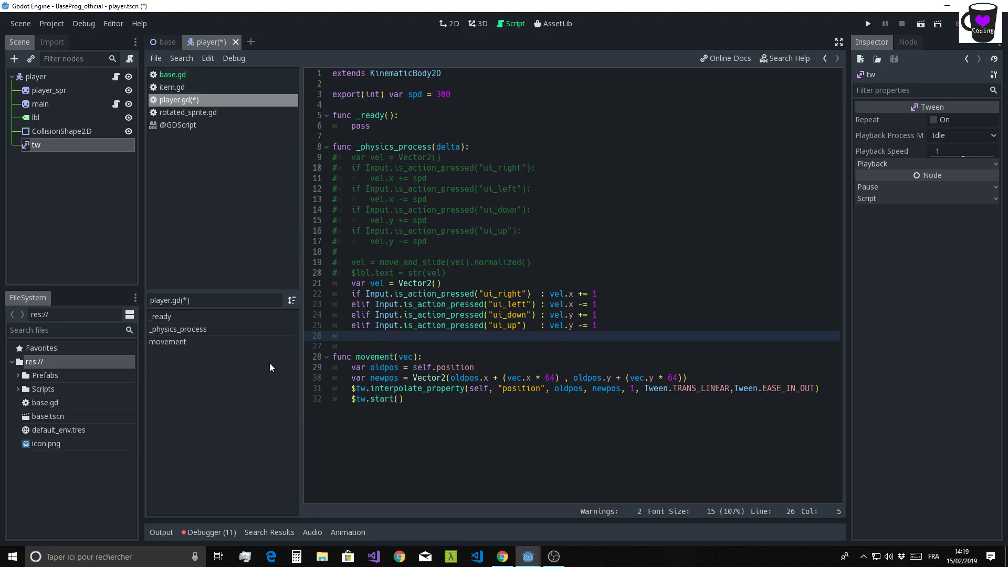
{"action": "type", "text": "movem"}
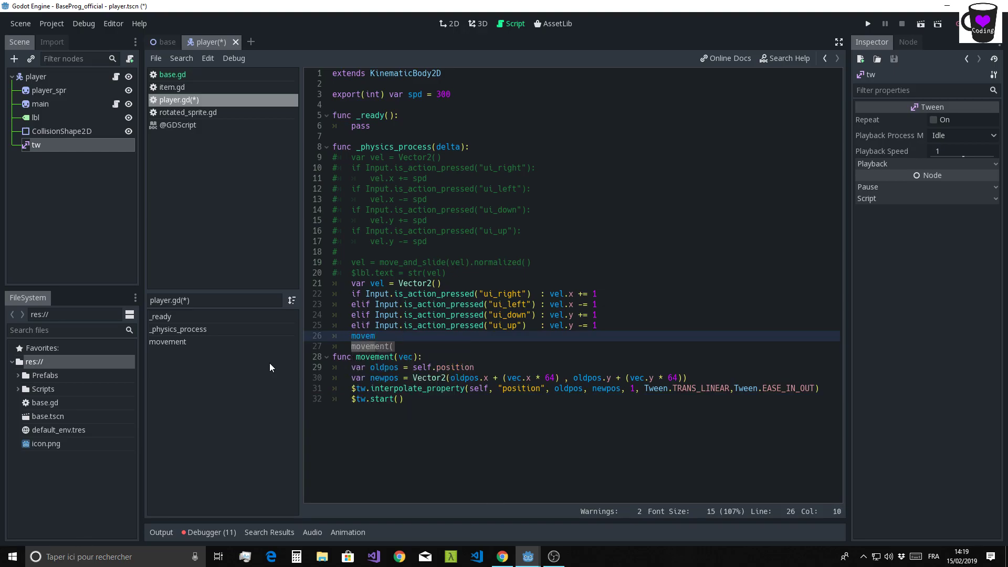
{"action": "key", "text": "Return"}
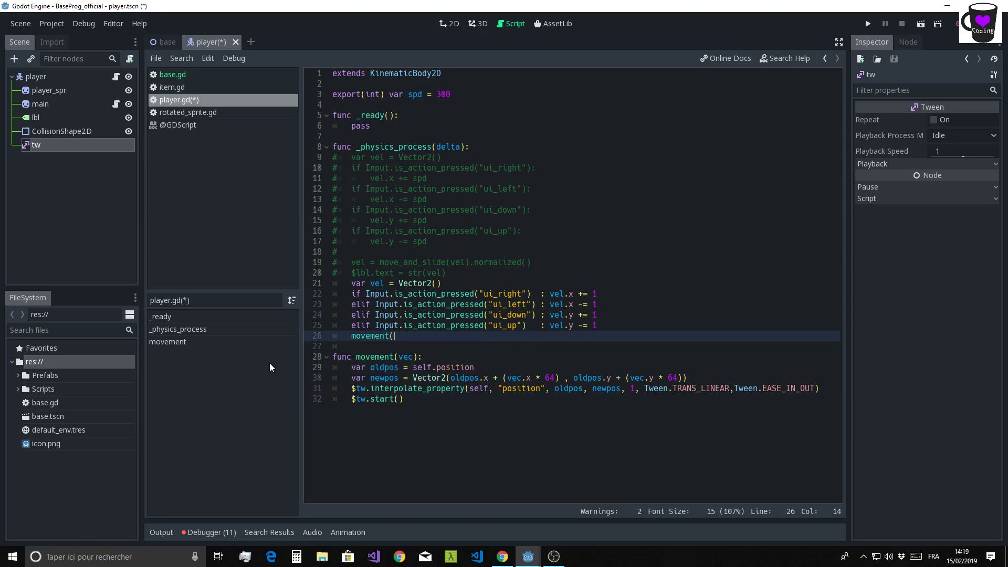
{"action": "type", "text": "vel)"}
{"action": "left_click", "coordinate": [401, 454]}
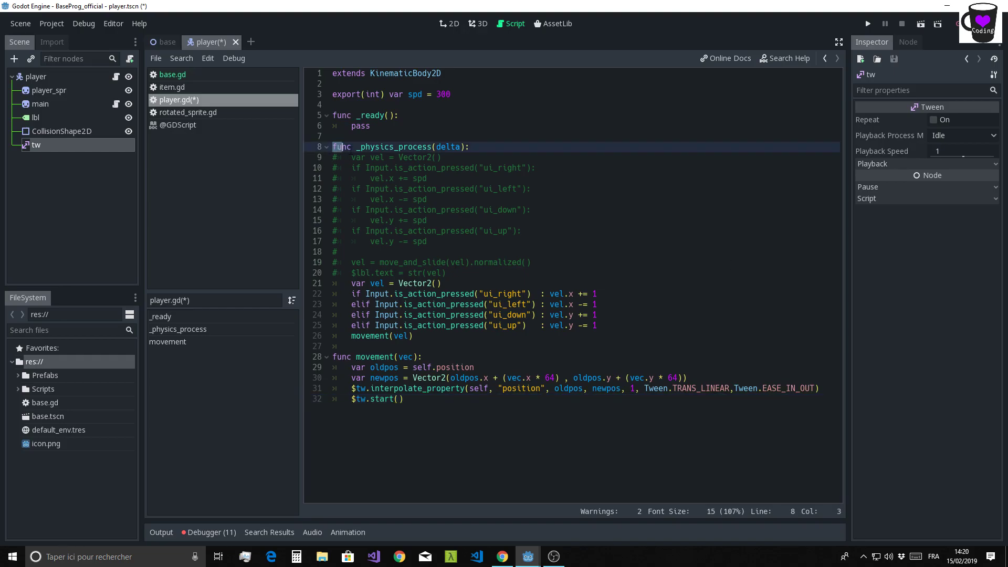
Review _physics_process and the movement body, then save and run the game
{"action": "left_click_drag", "start_coordinate": [334, 148], "coordinate": [495, 149]}
{"action": "left_click", "coordinate": [496, 149]}
{"action": "left_click_drag", "start_coordinate": [433, 358], "coordinate": [444, 398]}
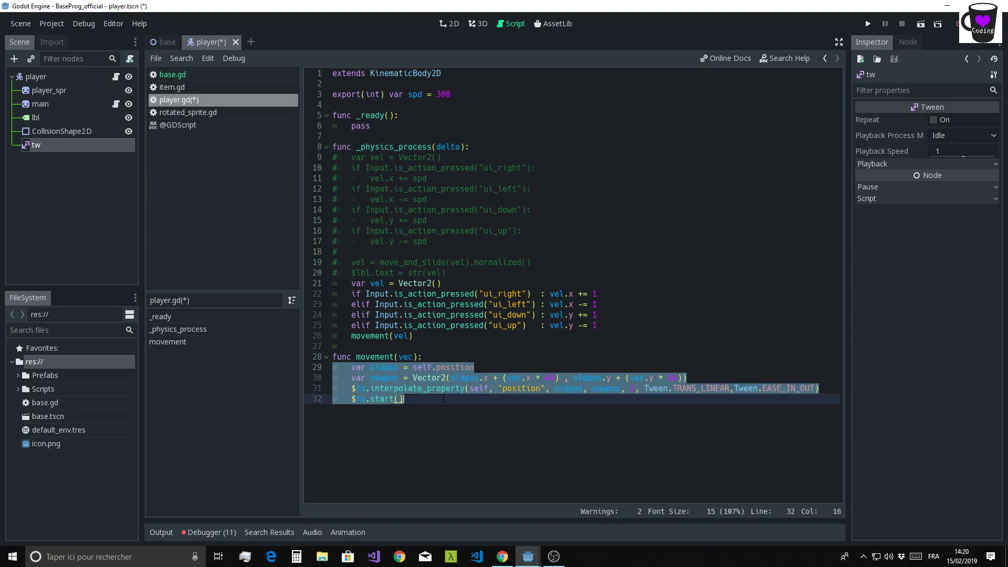
{"action": "left_click", "coordinate": [628, 402]}
{"action": "double_click", "coordinate": [633, 388]}
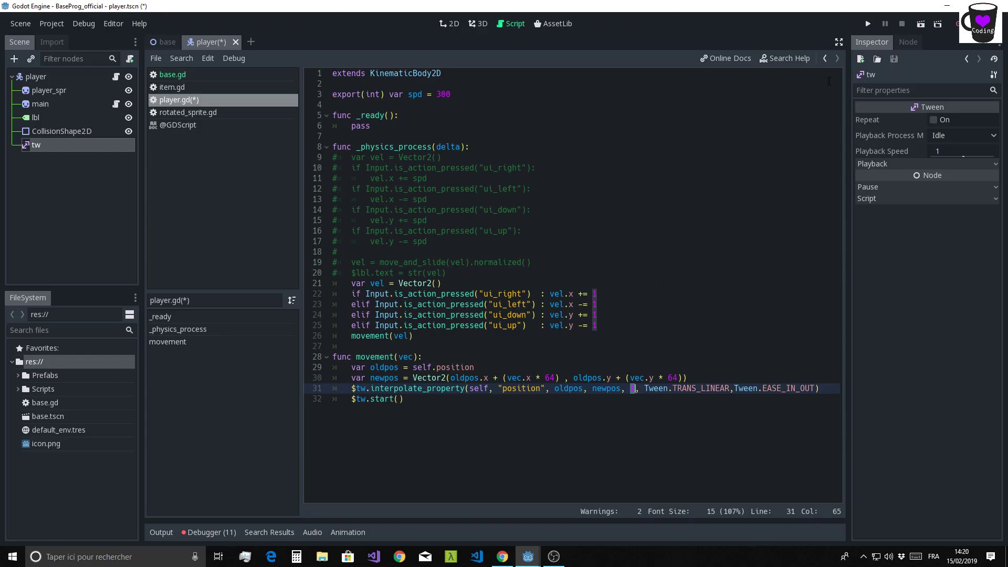
{"action": "left_click", "coordinate": [868, 24]}
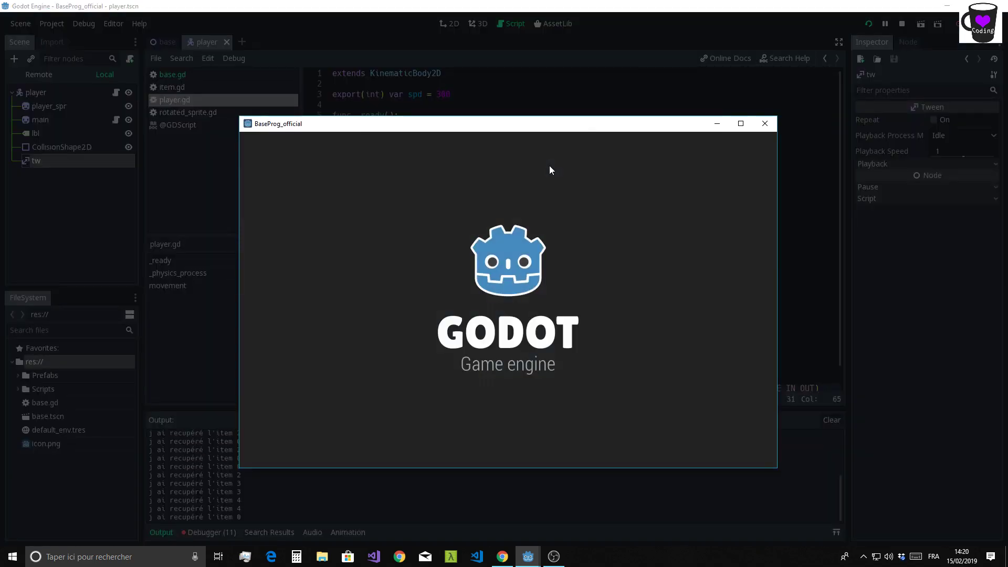
Step the player around the grid with the arrow keys collecting blue and red items, then stop the game
{"action": "key", "text": "Right"}
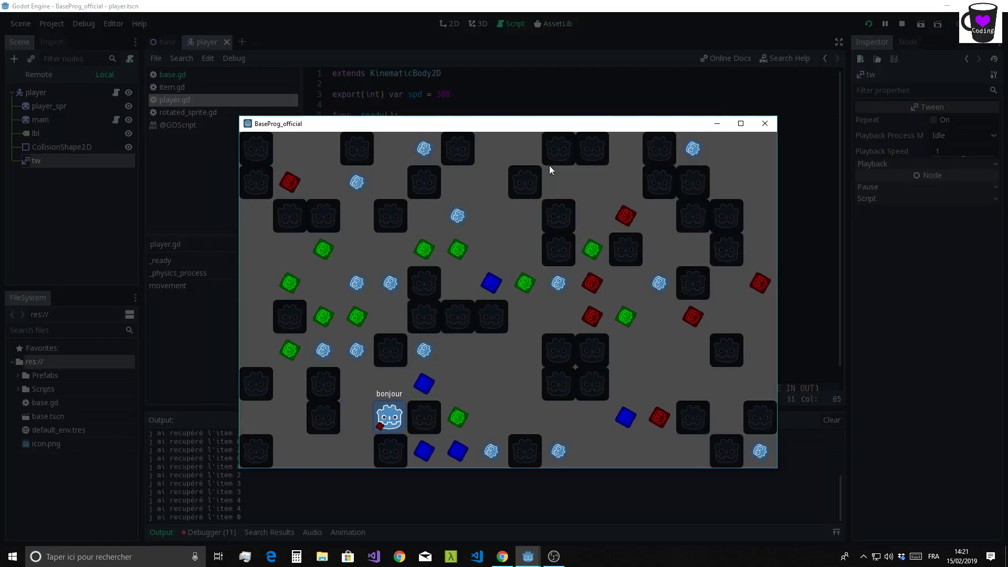
{"action": "key", "text": "Up"}
{"action": "key", "text": "Right"}
{"action": "key", "text": "Right"}
{"action": "key", "text": "Down"}
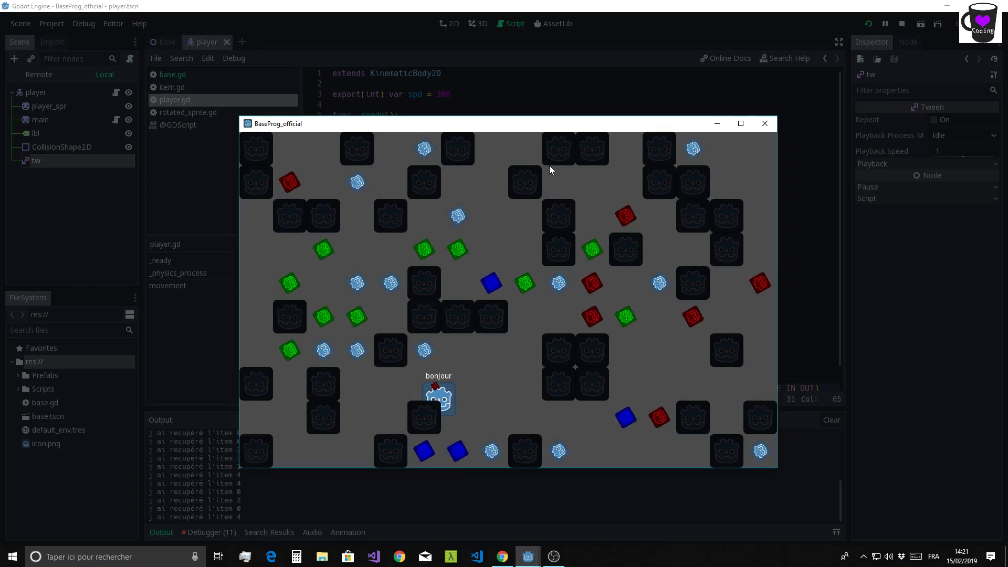
{"action": "key", "text": "Right"}
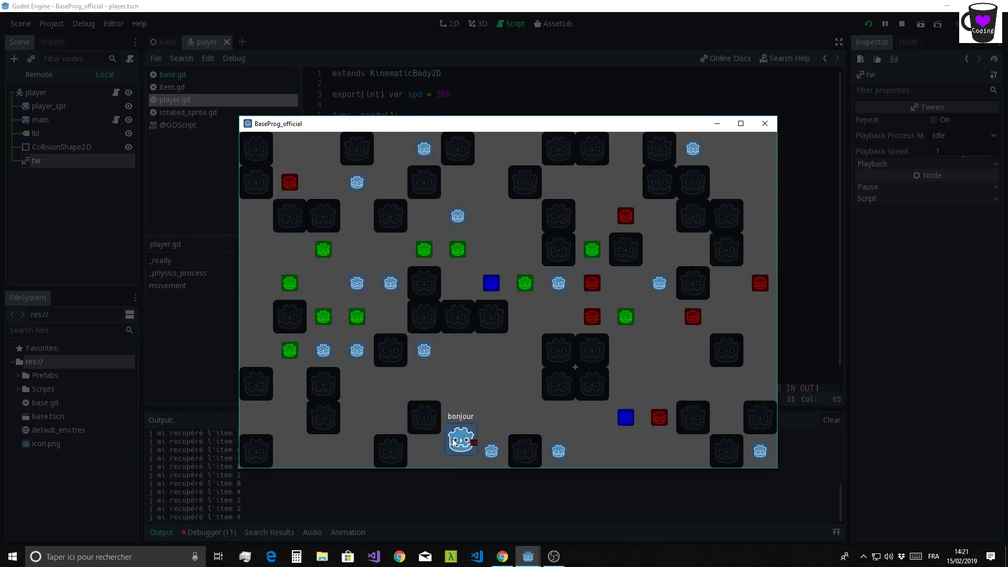
{"action": "key", "text": "Right"}
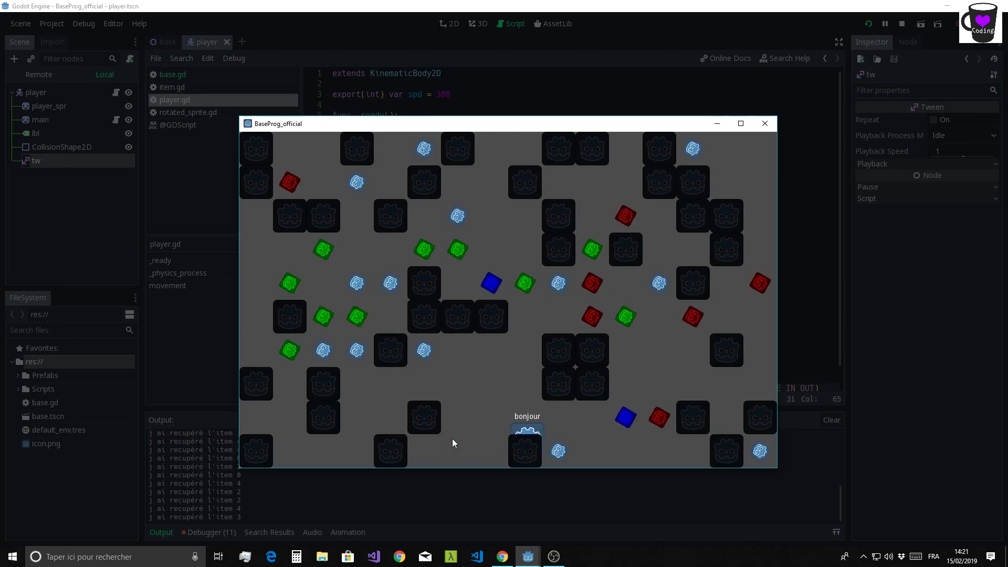
{"action": "key", "text": "Up"}
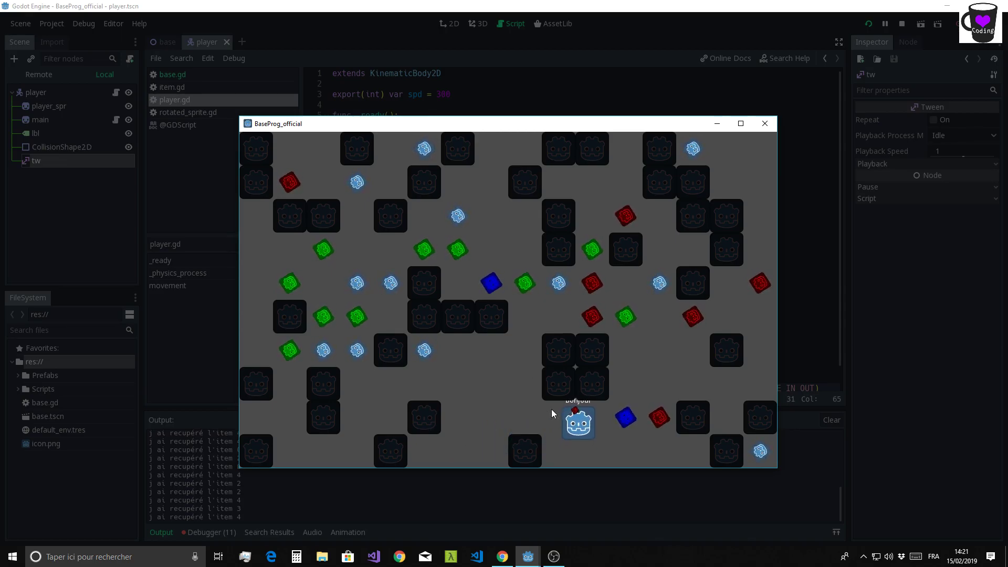
{"action": "key", "text": "Right"}
{"action": "key", "text": "Right"}
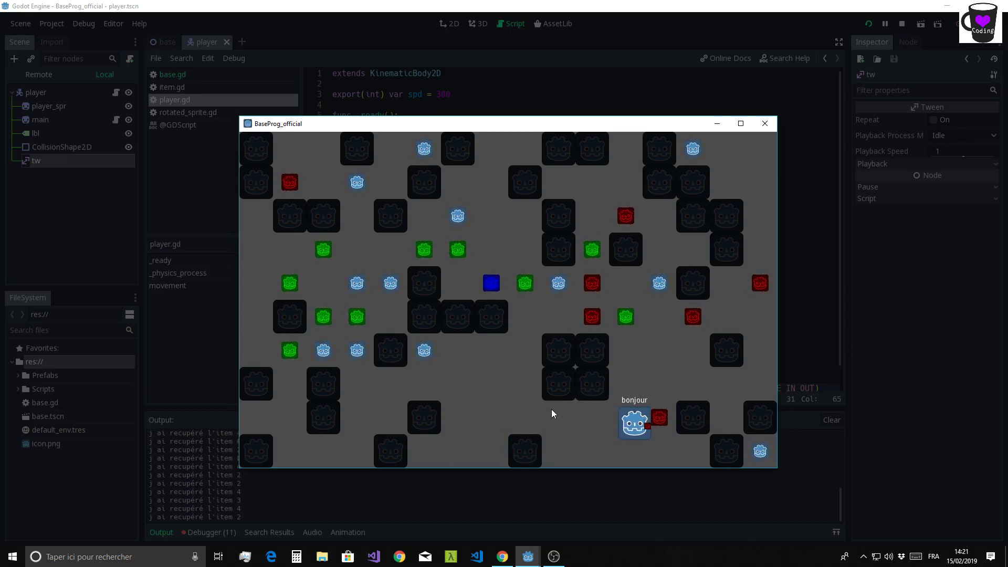
{"action": "key", "text": "Up"}
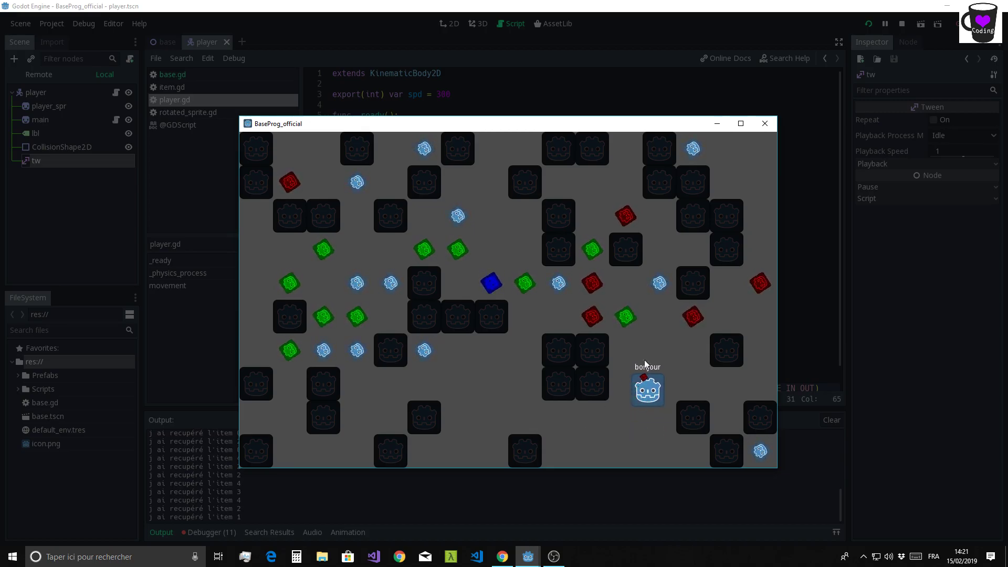
{"action": "key", "text": "Left"}
{"action": "key", "text": "Up"}
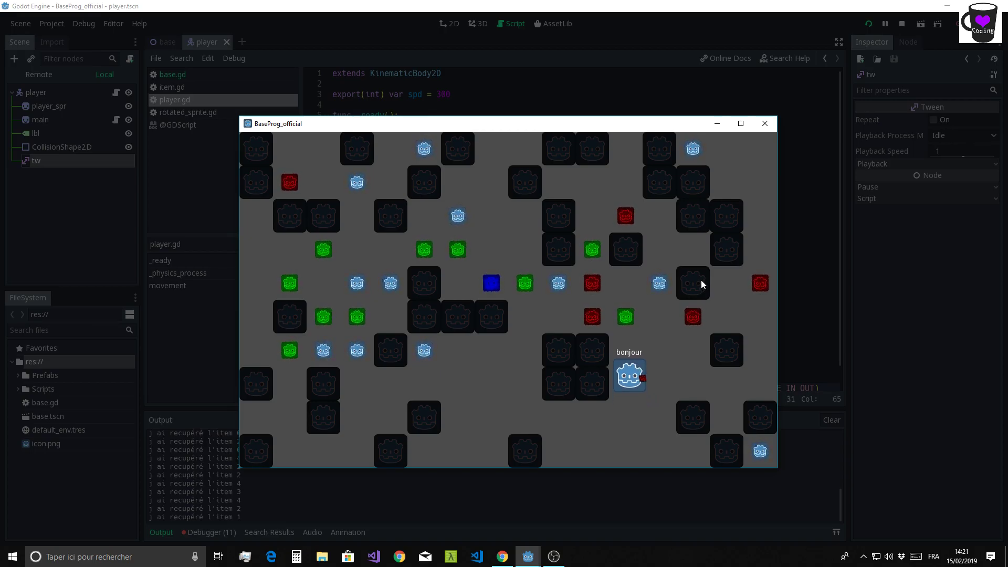
{"action": "key", "text": "Up"}
{"action": "key", "text": "Left"}
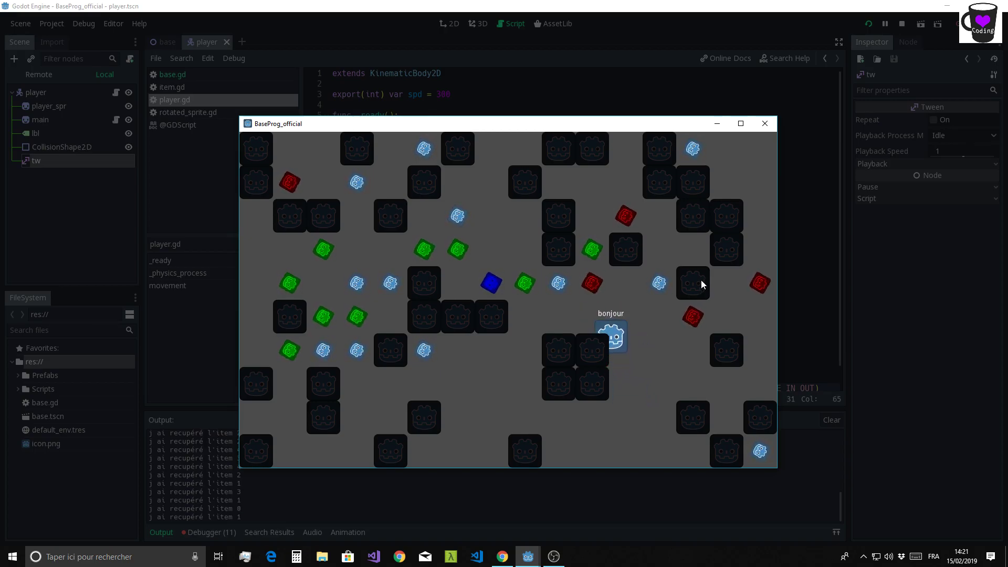
{"action": "left_click", "coordinate": [765, 123]}
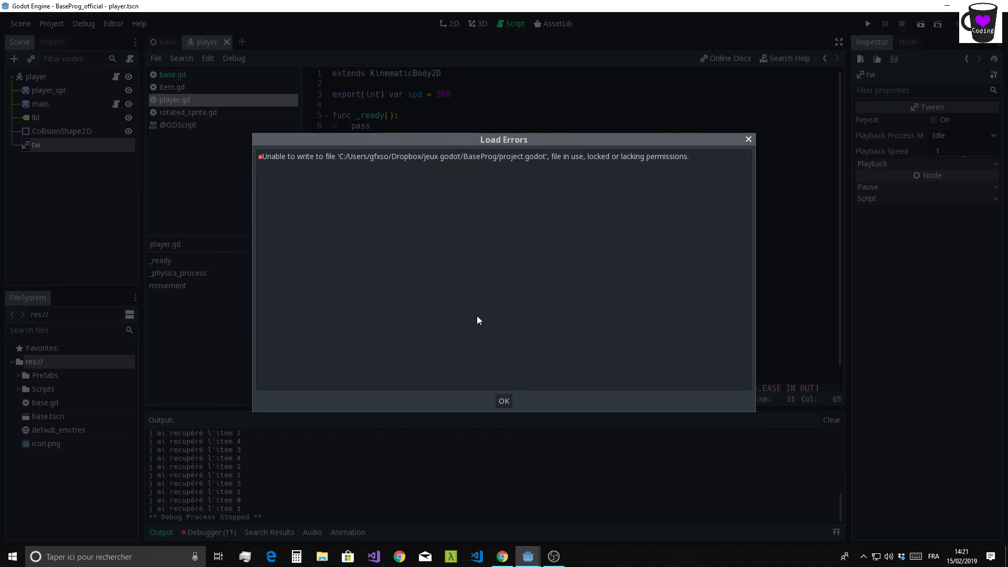
Dismiss the Load Errors dialog and go to blank line 4 at the top of player.gd
{"action": "left_click", "coordinate": [500, 401]}
{"action": "scroll", "coordinate": [505, 331], "scroll_direction": "down", "scroll_amount": 1}
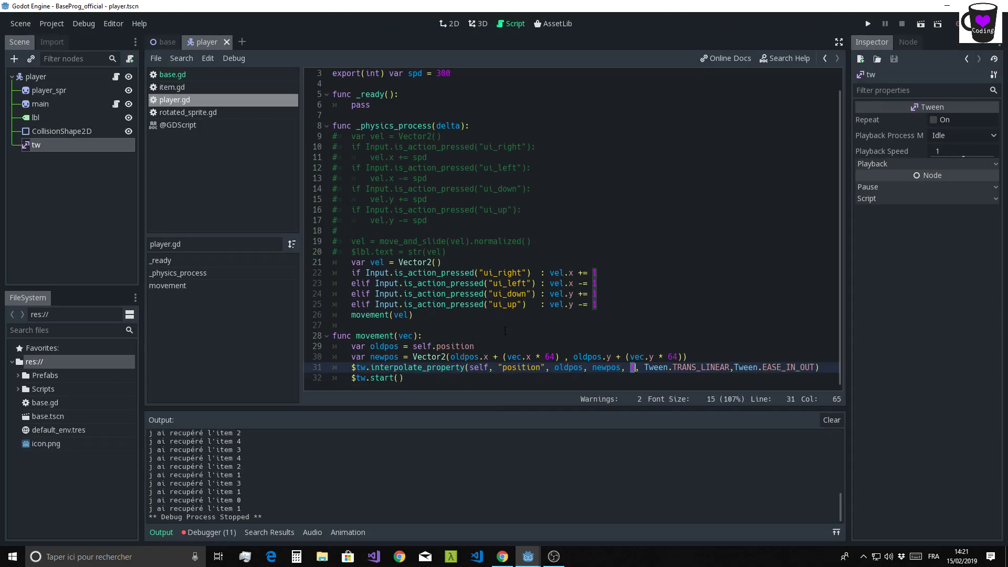
{"action": "left_click", "coordinate": [825, 371]}
{"action": "scroll", "coordinate": [362, 92], "scroll_direction": "up", "scroll_amount": 1}
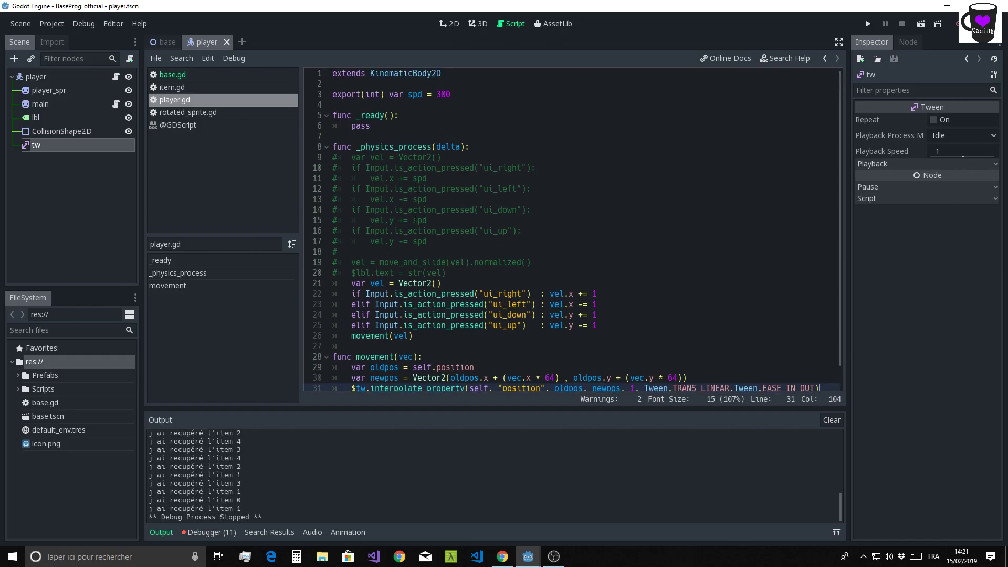
{"action": "left_click", "coordinate": [348, 104]}
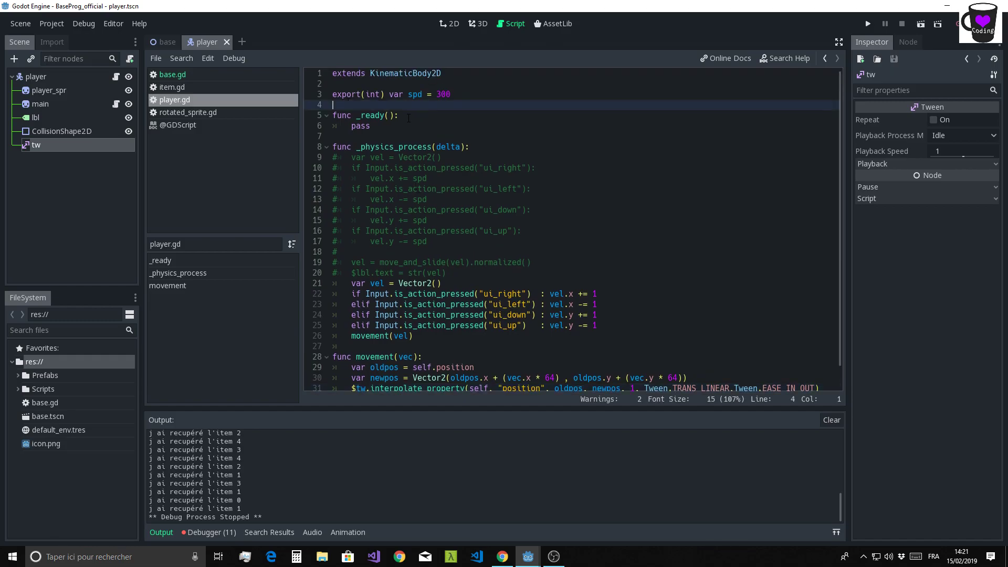
Declare var can_move = true on line 4 and open a line at the start of movement()
{"action": "type", "text": "var "}
{"action": "type", "text": "can_m"}
{"action": "type", "text": "ove = "}
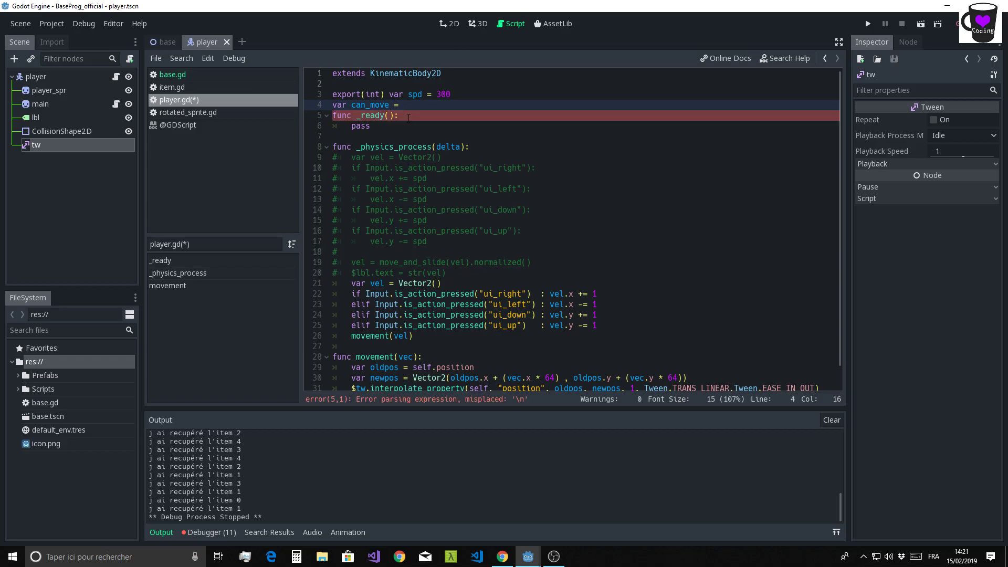
{"action": "type", "text": "true"}
{"action": "left_click", "coordinate": [506, 220]}
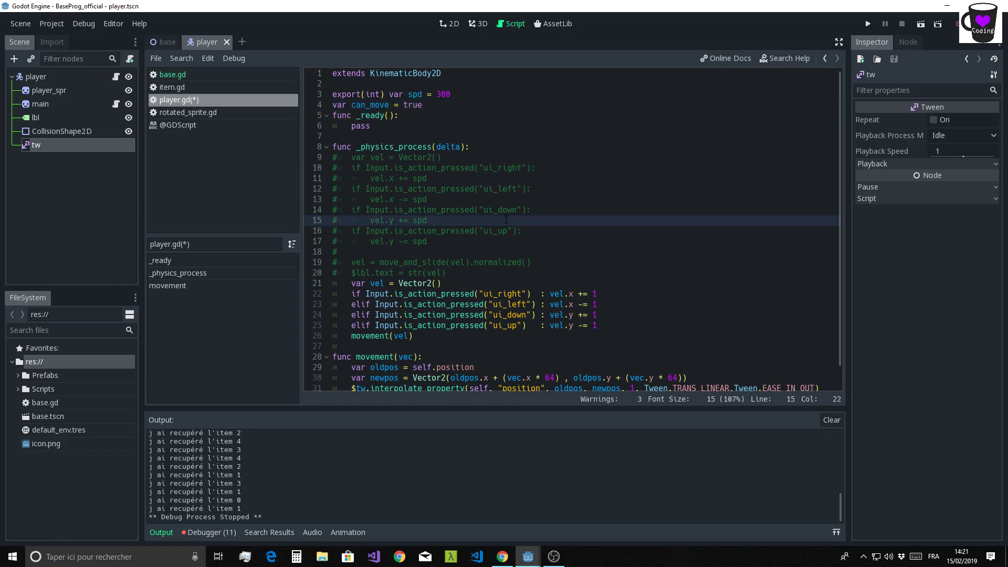
{"action": "scroll", "coordinate": [555, 256], "scroll_direction": "down", "scroll_amount": 1}
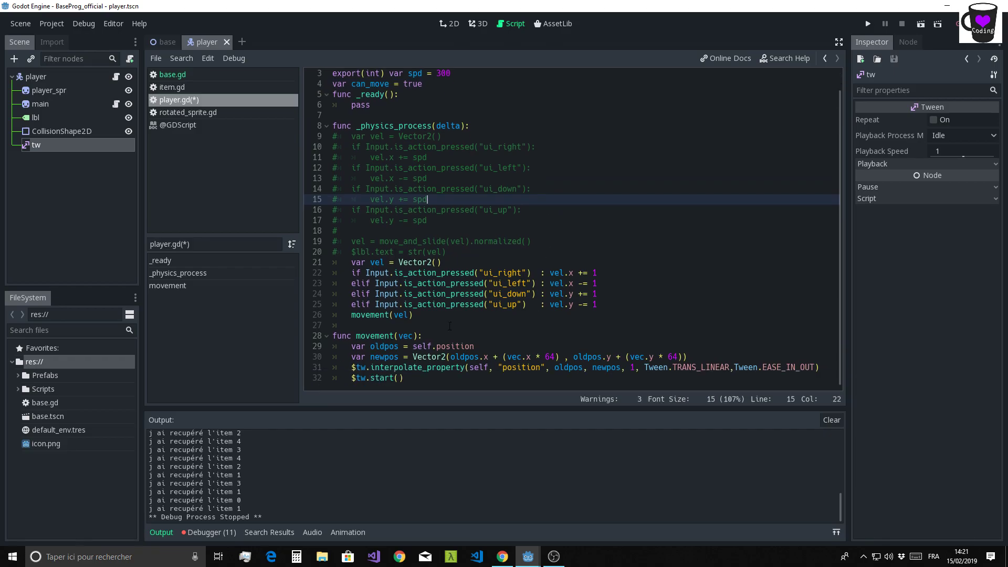
{"action": "left_click", "coordinate": [437, 335]}
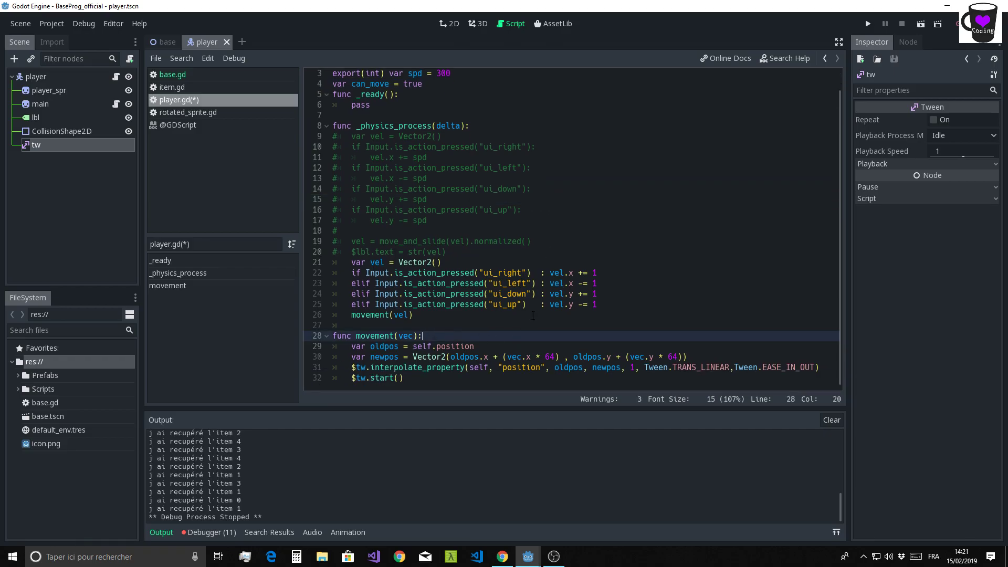
{"action": "key", "text": "Return"}
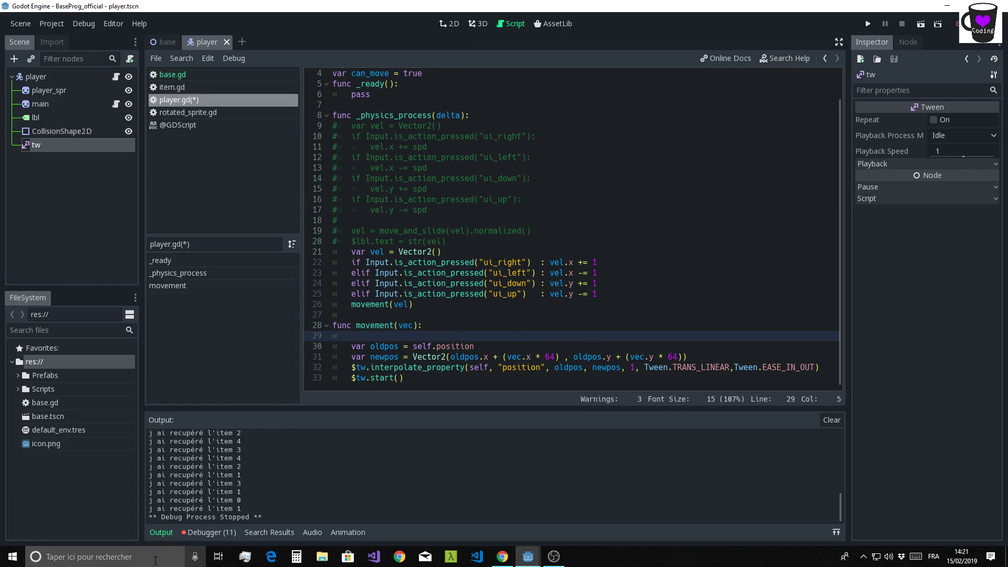
{"action": "left_click", "coordinate": [165, 535]}
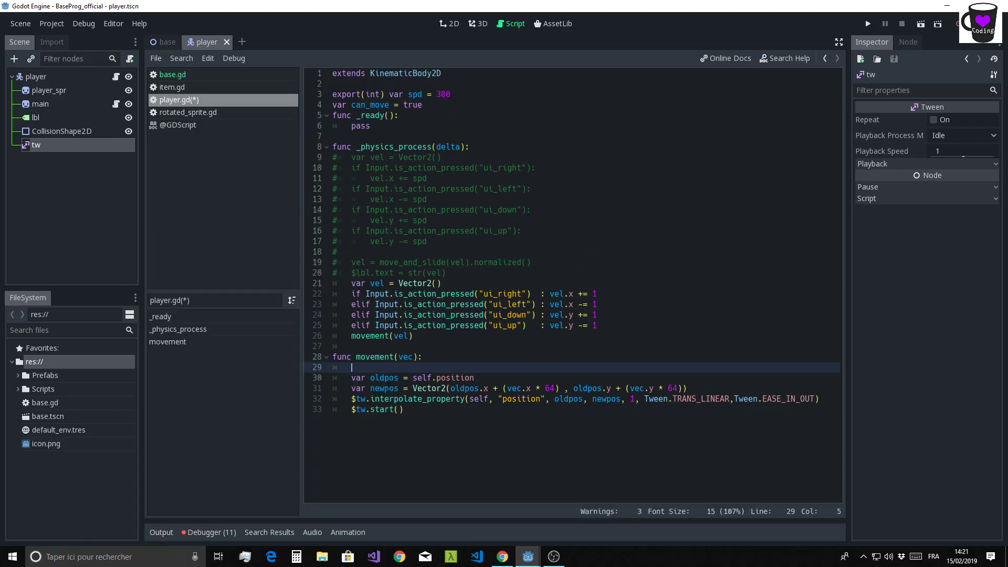
Wrap the movement body in if can_move == true: and set can_move = false inside it
{"action": "type", "text": "if c"}
{"action": "type", "text": "an_move"}
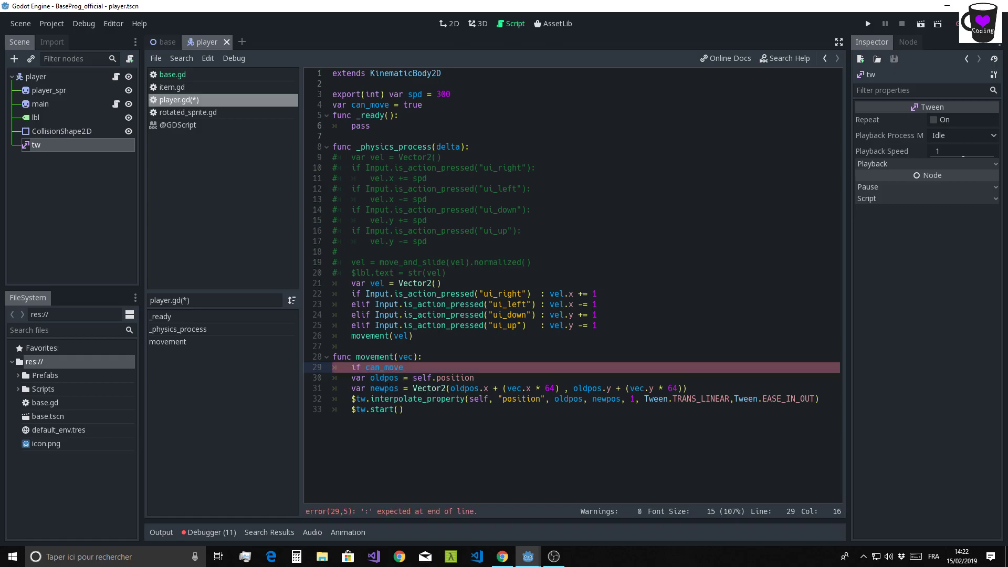
{"action": "type", "text": " == true:"}
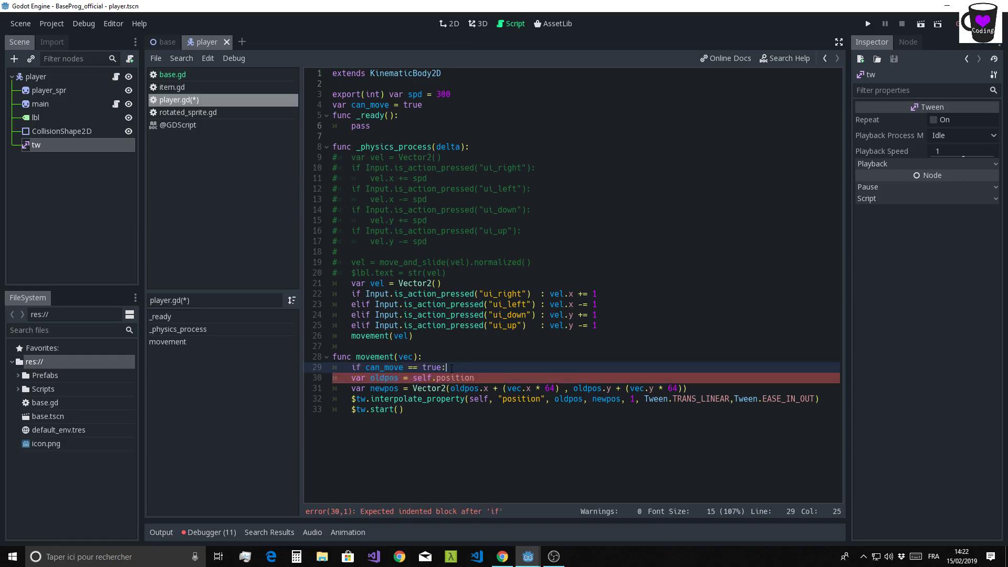
{"action": "left_click_drag", "start_coordinate": [409, 412], "coordinate": [301, 379]}
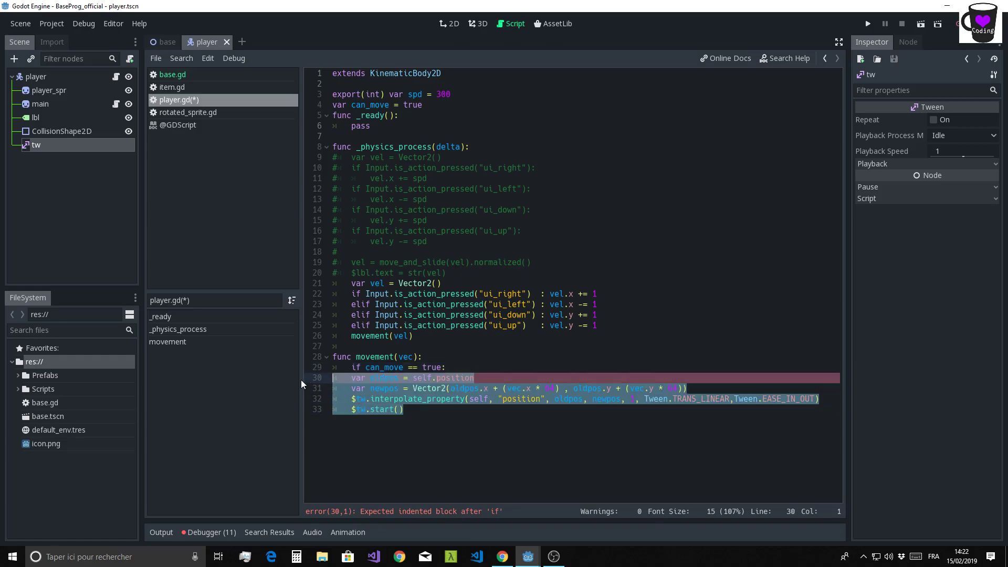
{"action": "key", "text": "Tab"}
{"action": "left_click", "coordinate": [464, 367]}
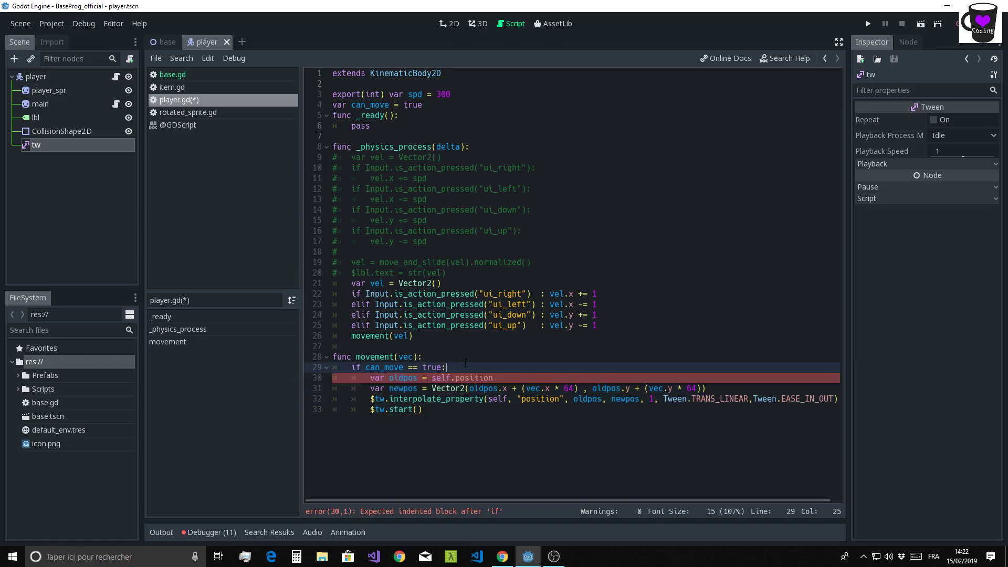
{"action": "key", "text": "Return"}
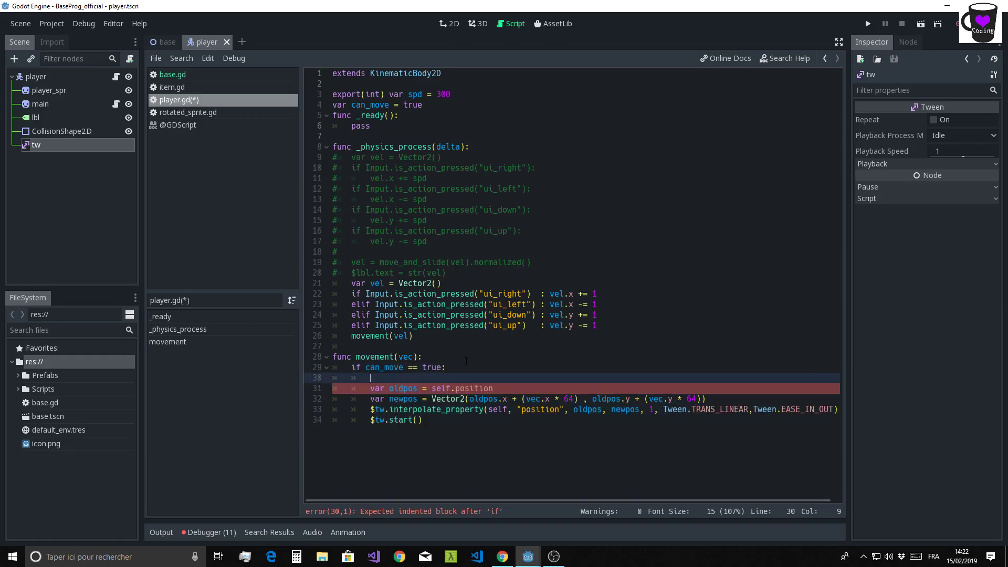
{"action": "type", "text": "can"}
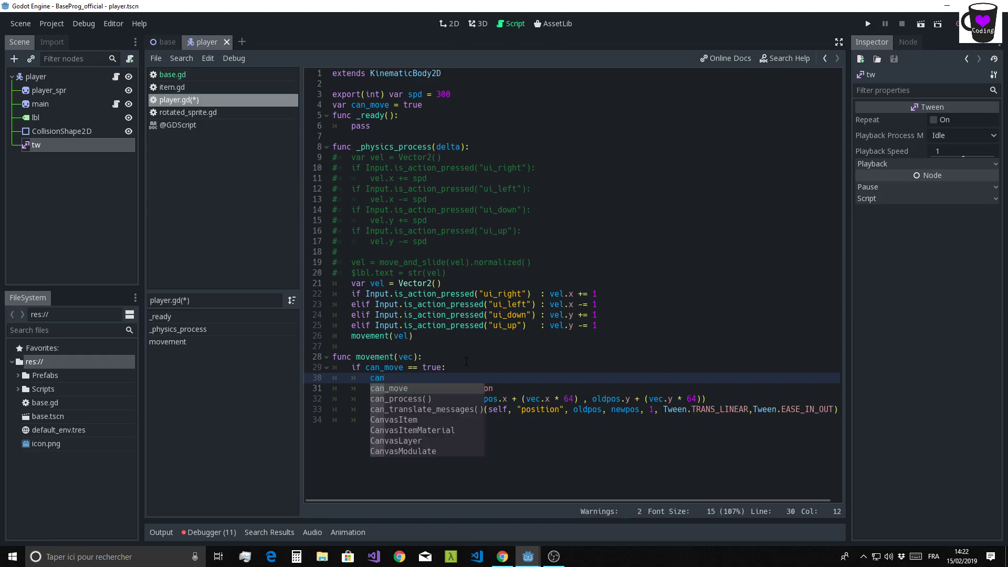
{"action": "type", "text": "_"}
{"action": "key", "text": "Return"}
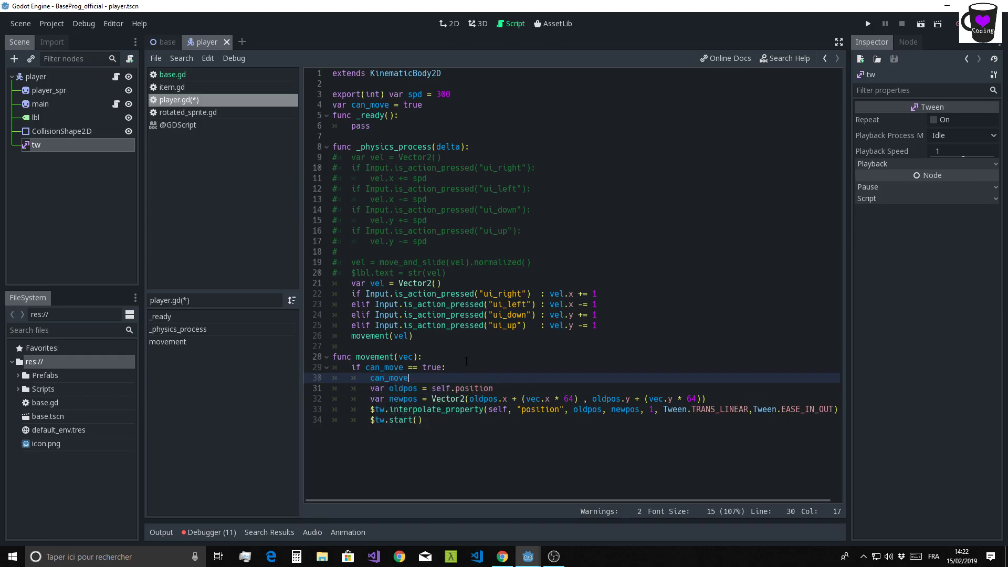
{"action": "type", "text": " = false"}
Review the movement(vel) call and can_move check, then add a blank indented line after $tw.start()
{"action": "left_click_drag", "start_coordinate": [352, 337], "coordinate": [428, 338]}
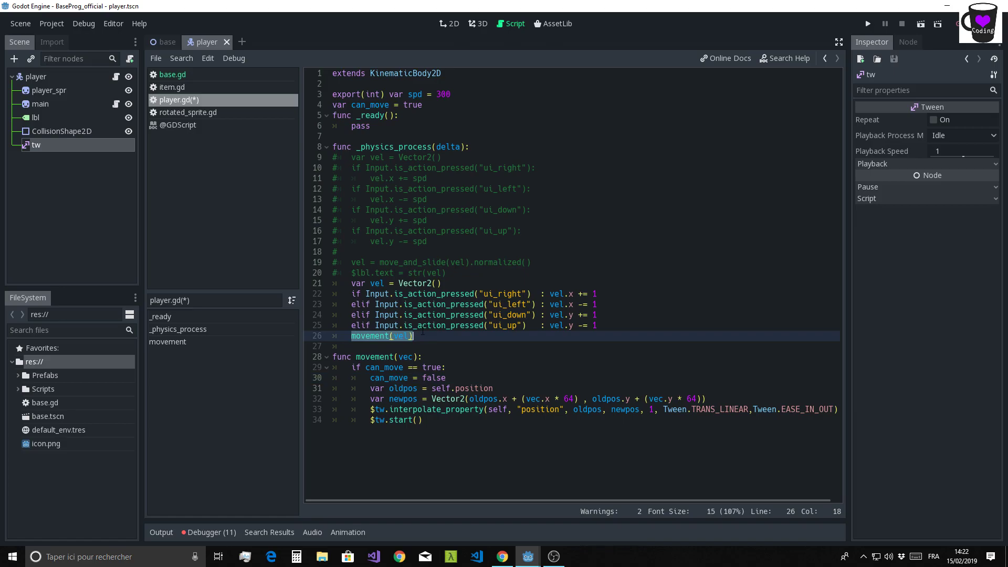
{"action": "left_click_drag", "start_coordinate": [351, 367], "coordinate": [455, 368]}
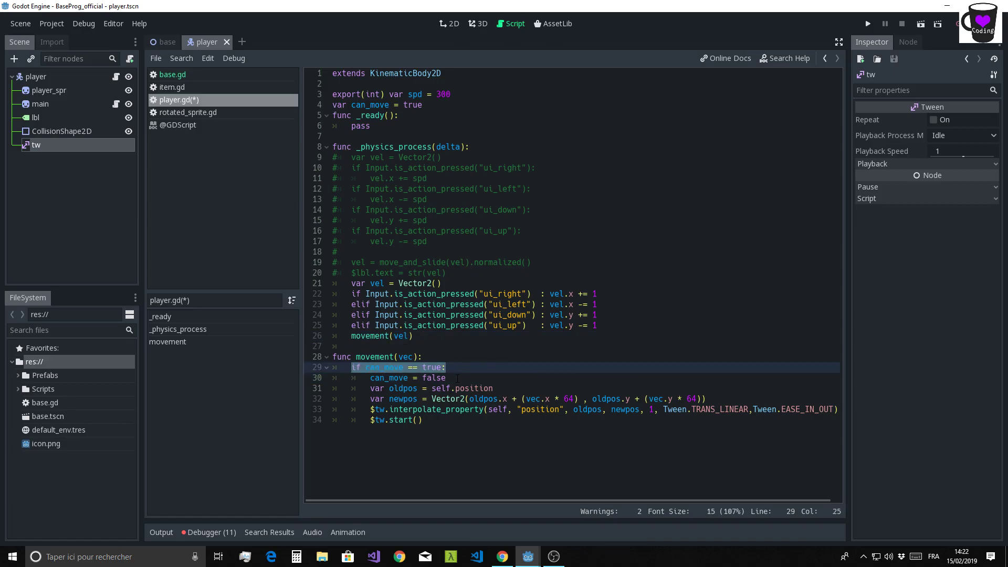
{"action": "left_click", "coordinate": [457, 378]}
{"action": "left_click_drag", "start_coordinate": [414, 336], "coordinate": [332, 336]}
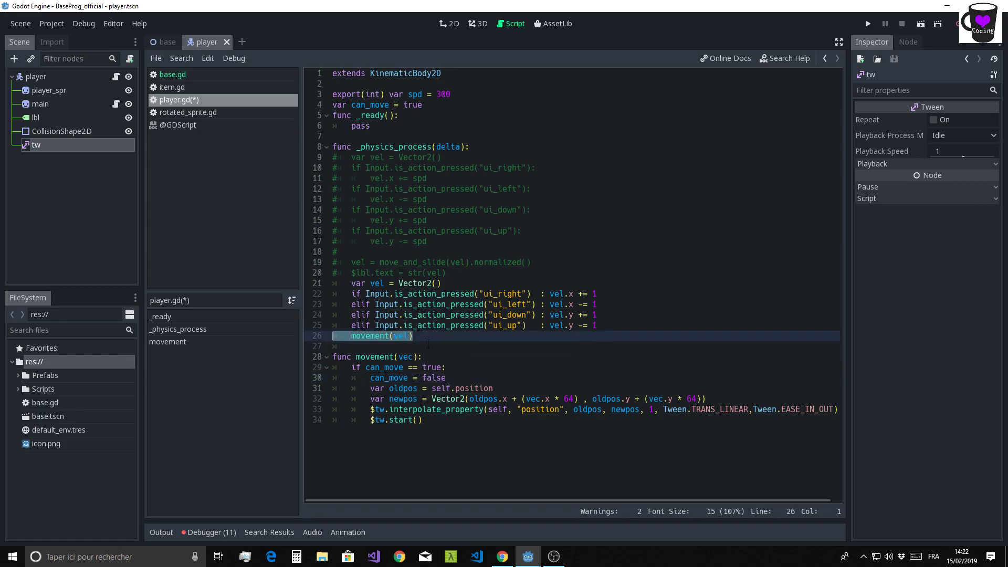
{"action": "left_click", "coordinate": [424, 338]}
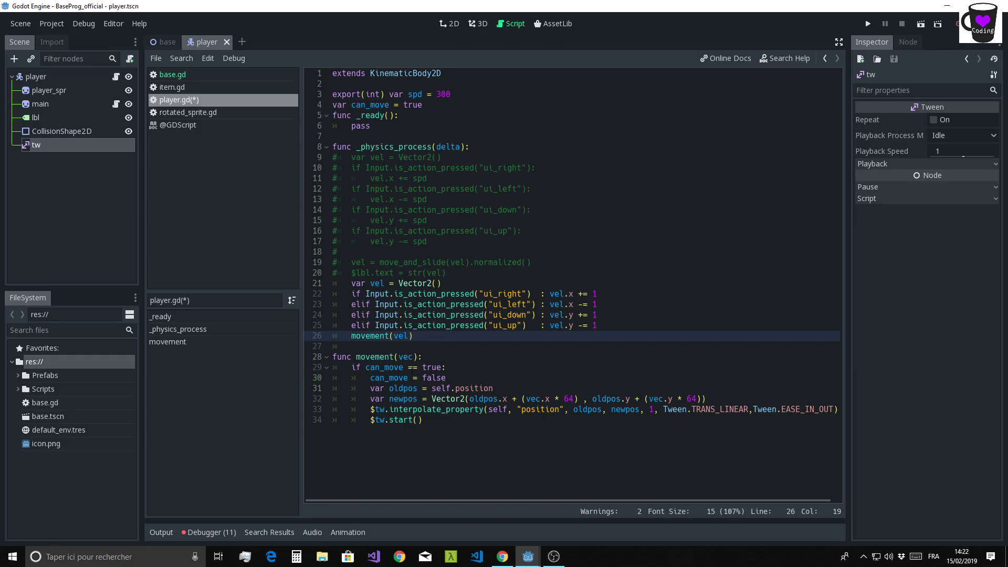
{"action": "left_click", "coordinate": [440, 420]}
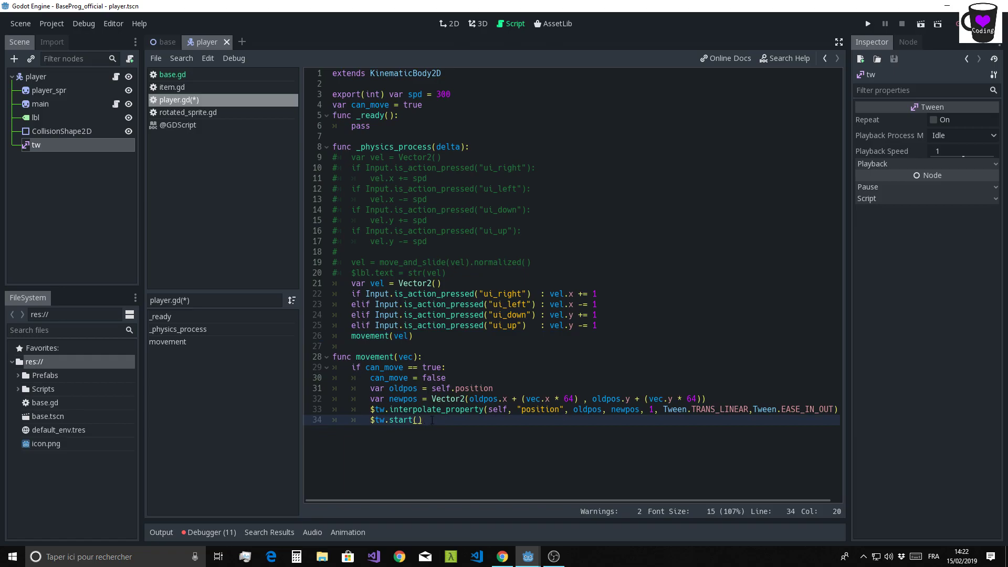
{"action": "key", "text": "Return"}
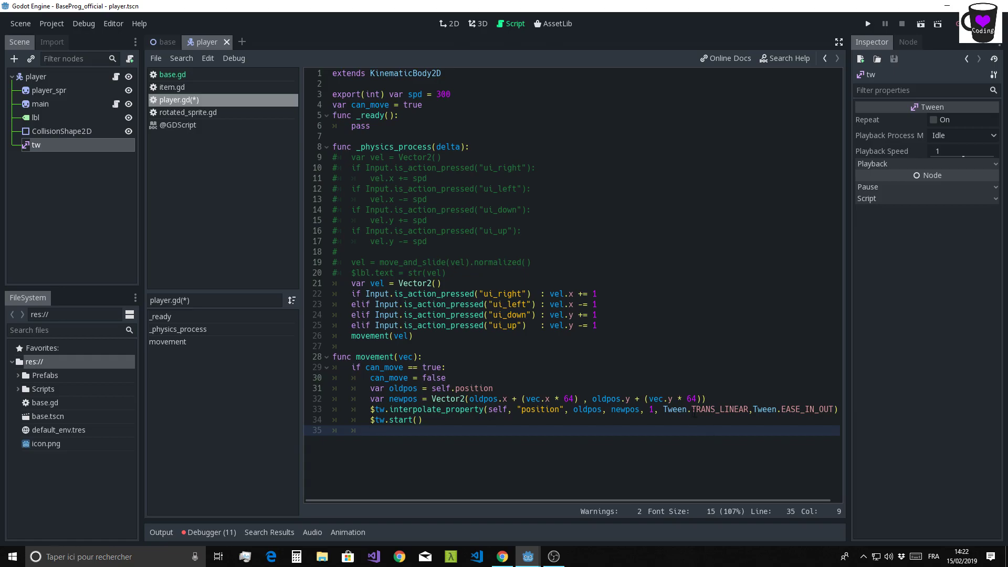
{"action": "double_click", "coordinate": [651, 410]}
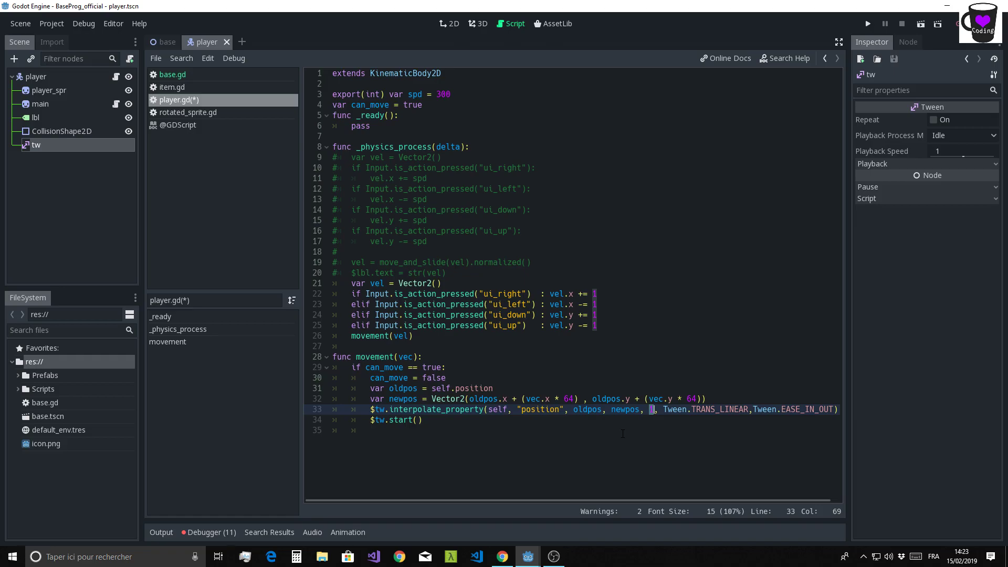
{"action": "left_click", "coordinate": [441, 420]}
{"action": "key", "text": "Return"}
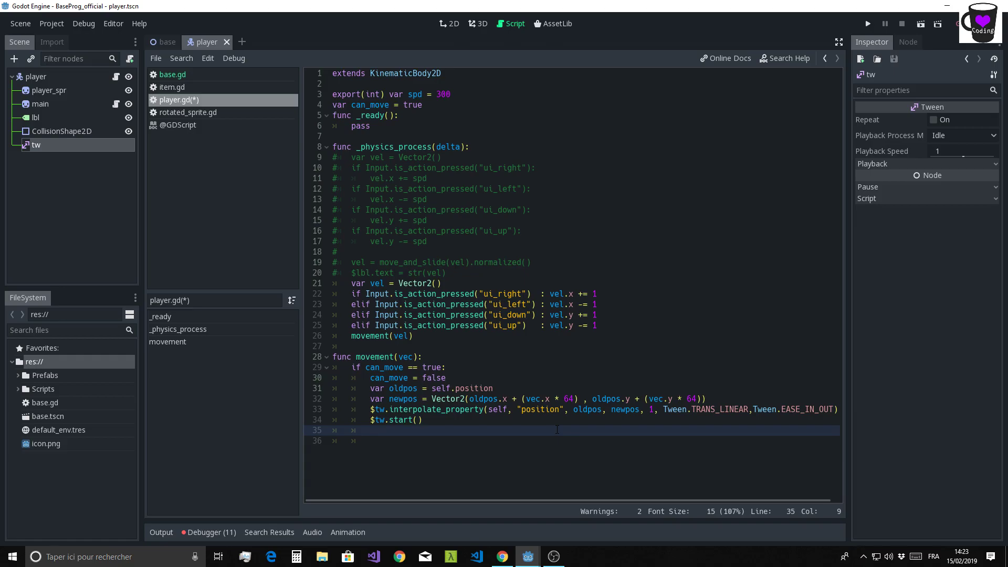
Add yield($tw, "tween_completed") followed by can_move = true in movement()
{"action": "type", "text": "yield("}
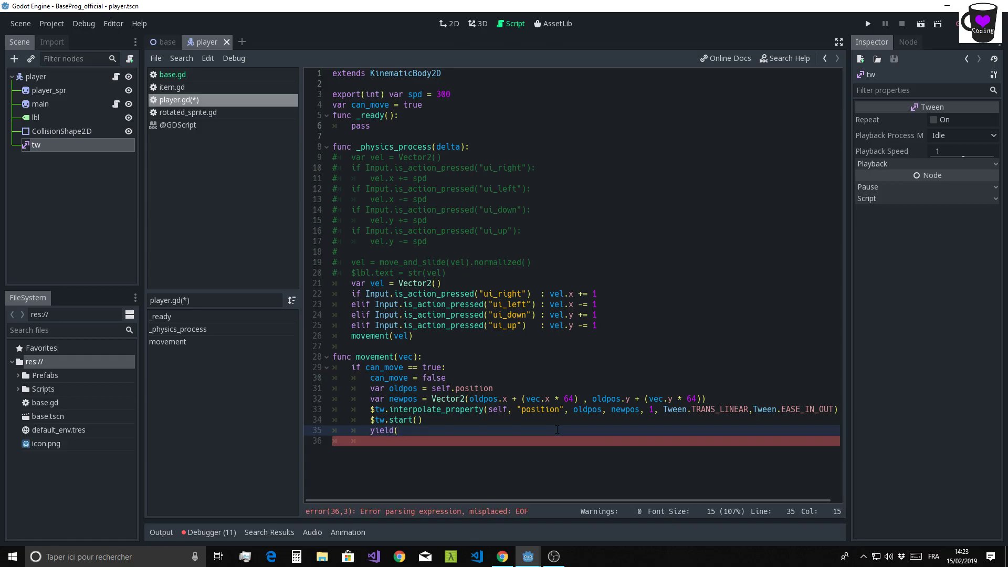
{"action": "type", "text": "$t"}
{"action": "type", "text": "w,"}
{"action": "key", "text": "Down"}
{"action": "key", "text": "Down"}
{"action": "key", "text": "Down"}
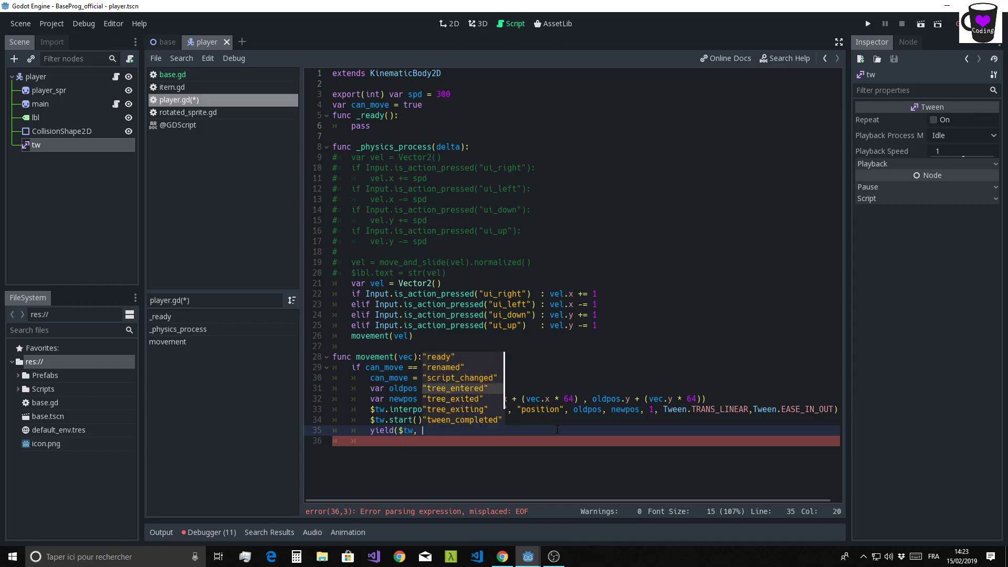
{"action": "key", "text": "Down"}
{"action": "key", "text": "Down"}
{"action": "key", "text": "Down"}
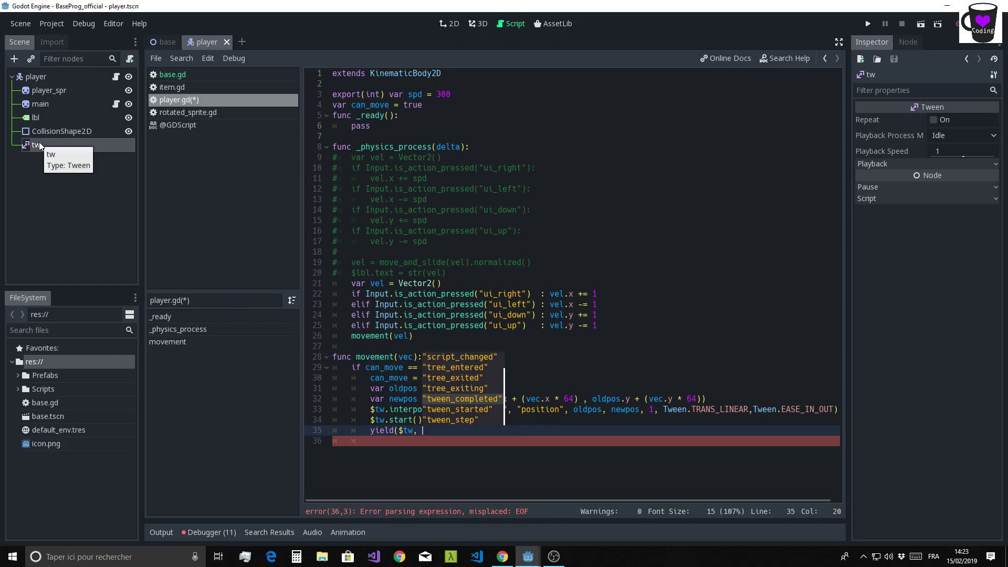
{"action": "key", "text": "Return"}
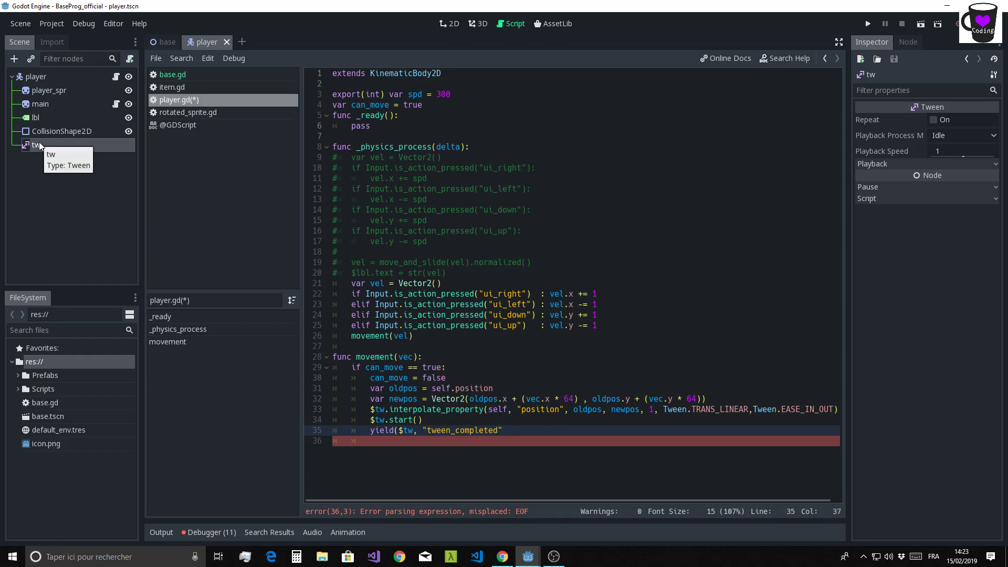
{"action": "type", "text": ")"}
{"action": "key", "text": "Return"}
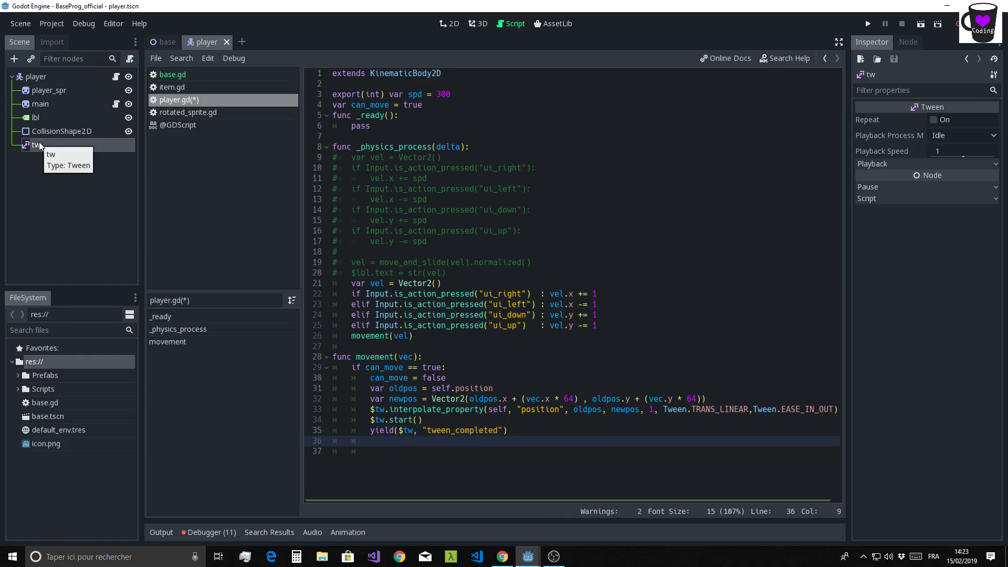
{"action": "type", "text": "can_mo"}
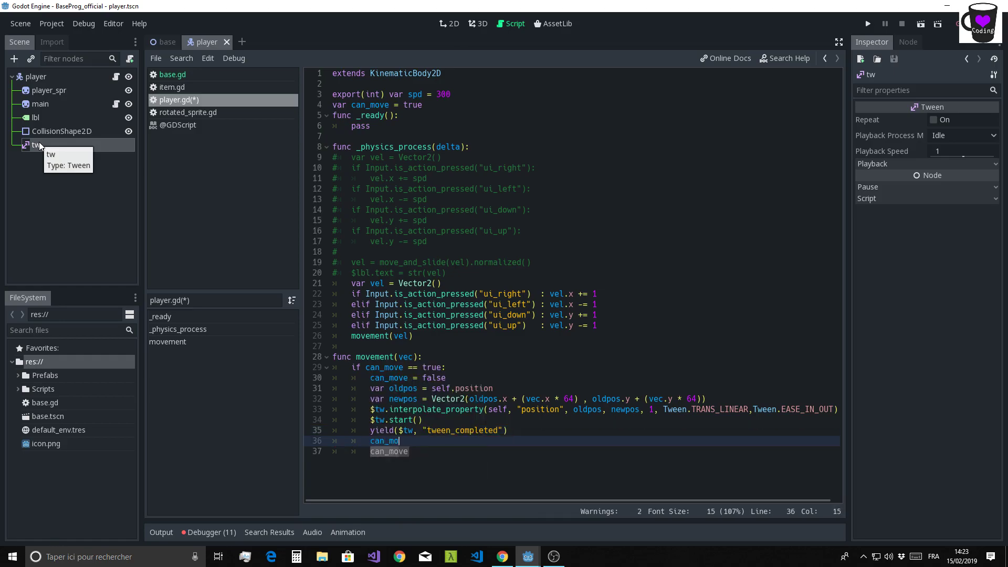
{"action": "type", "text": "ve = true"}
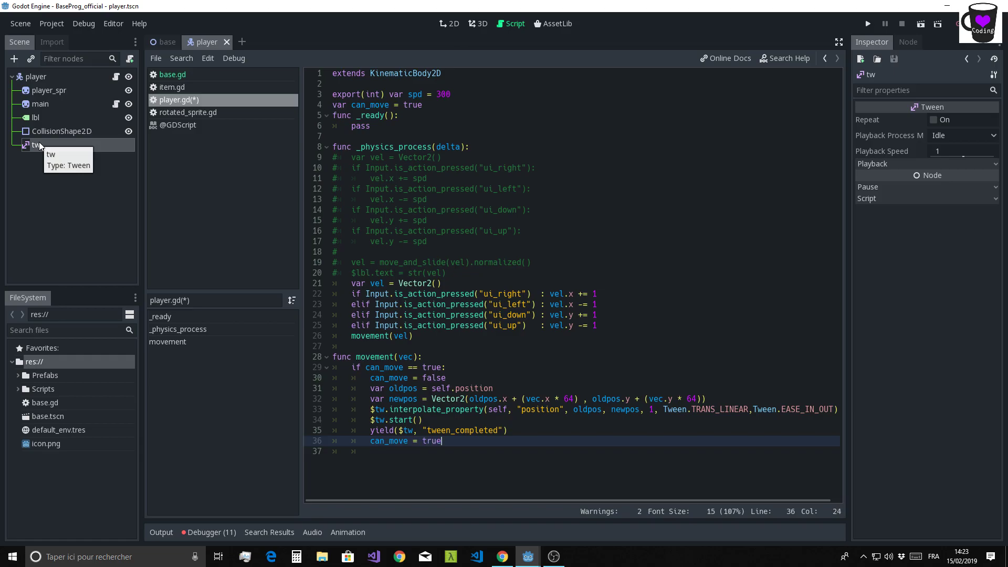
{"action": "key", "text": "Down"}
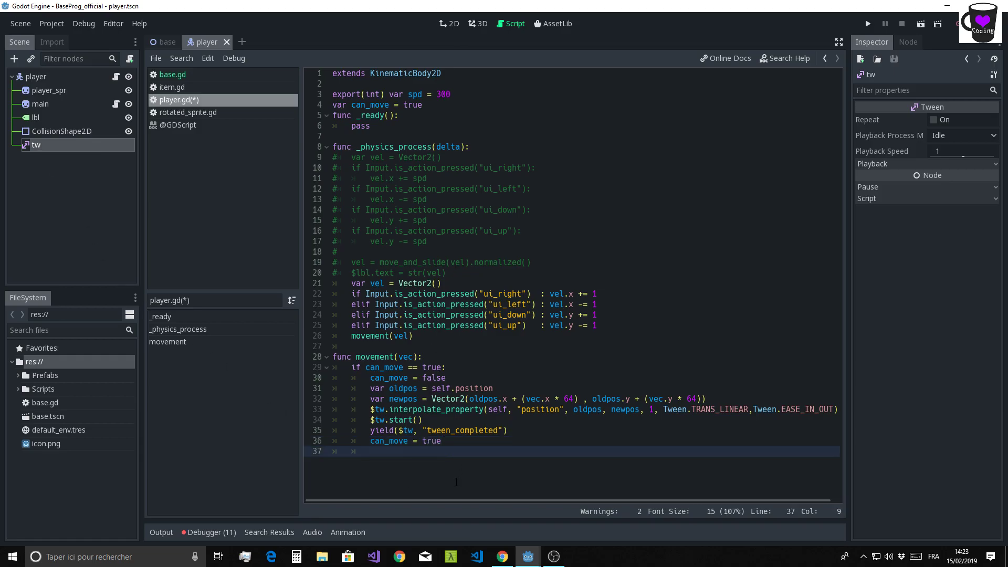
Highlight the tween_completed signal and view the Tween node's signals in the Node tab
{"action": "left_click_drag", "start_coordinate": [370, 430], "coordinate": [524, 432]}
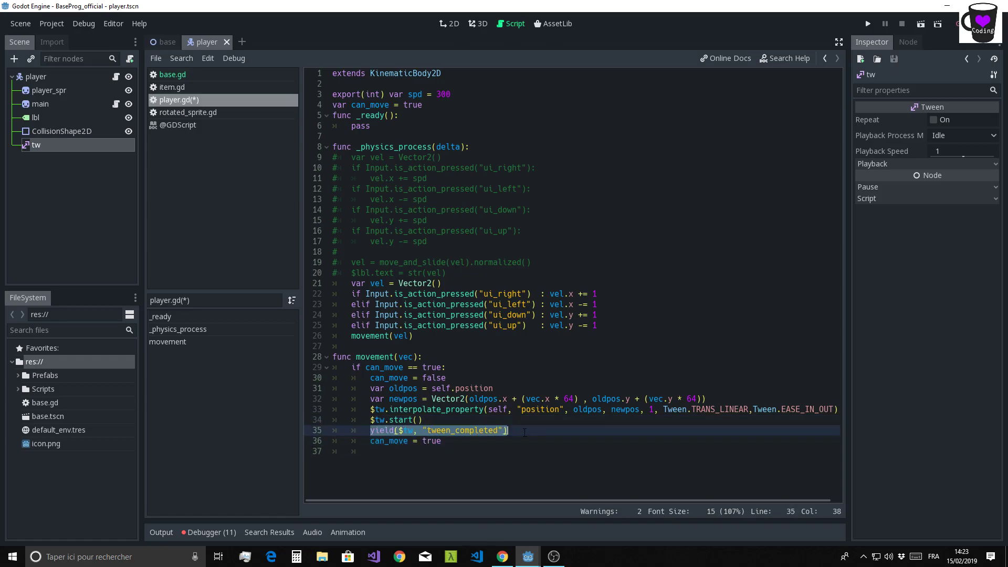
{"action": "left_click_drag", "start_coordinate": [427, 431], "coordinate": [498, 430]}
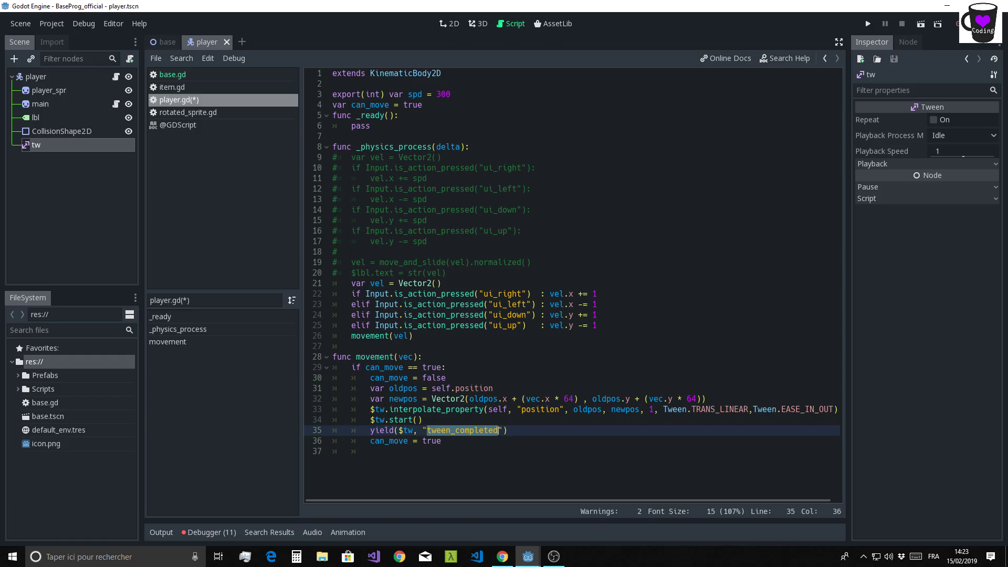
{"action": "left_click", "coordinate": [905, 42]}
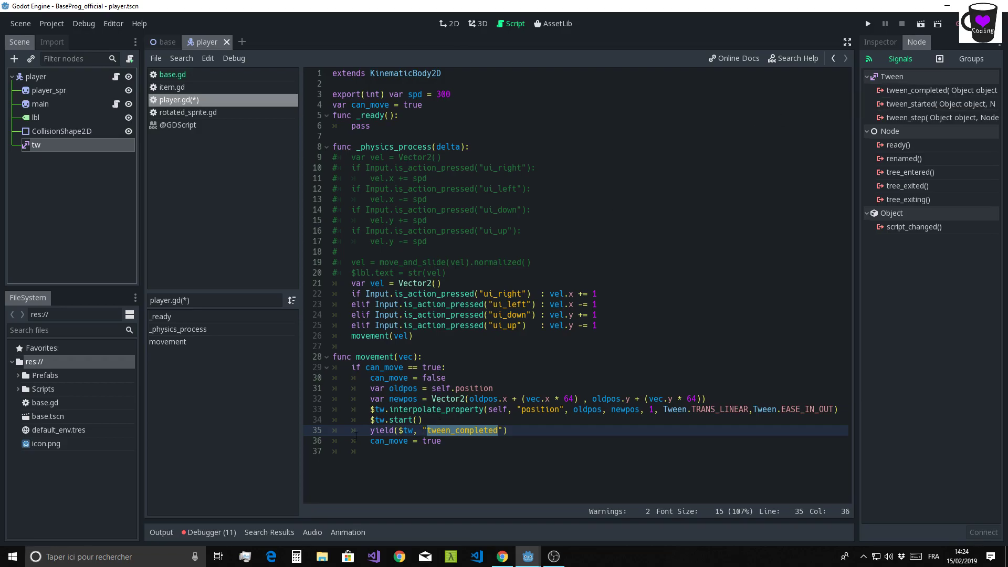
Save player.gd and run the game again
{"action": "left_click_drag", "start_coordinate": [366, 430], "coordinate": [530, 432]}
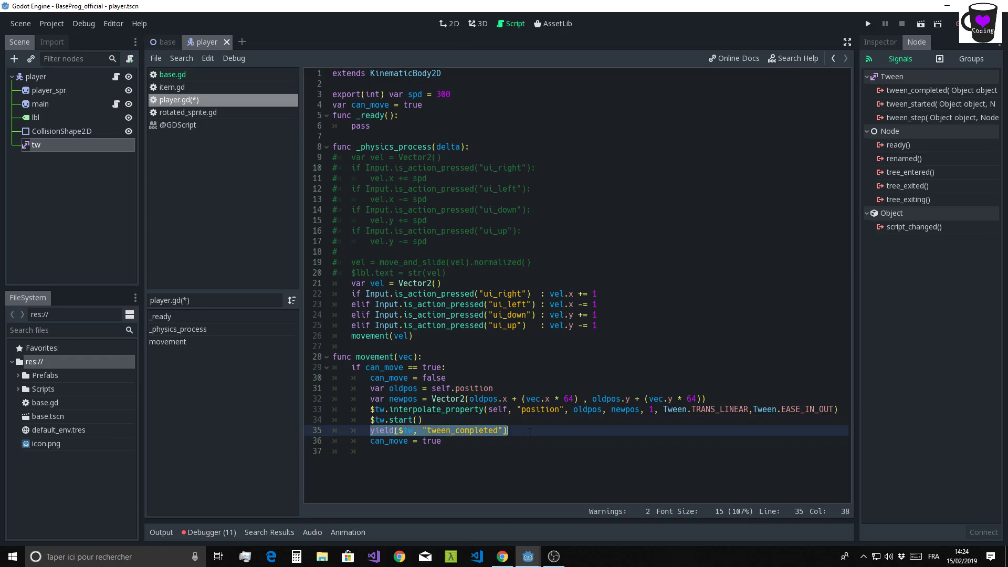
{"action": "left_click", "coordinate": [466, 441]}
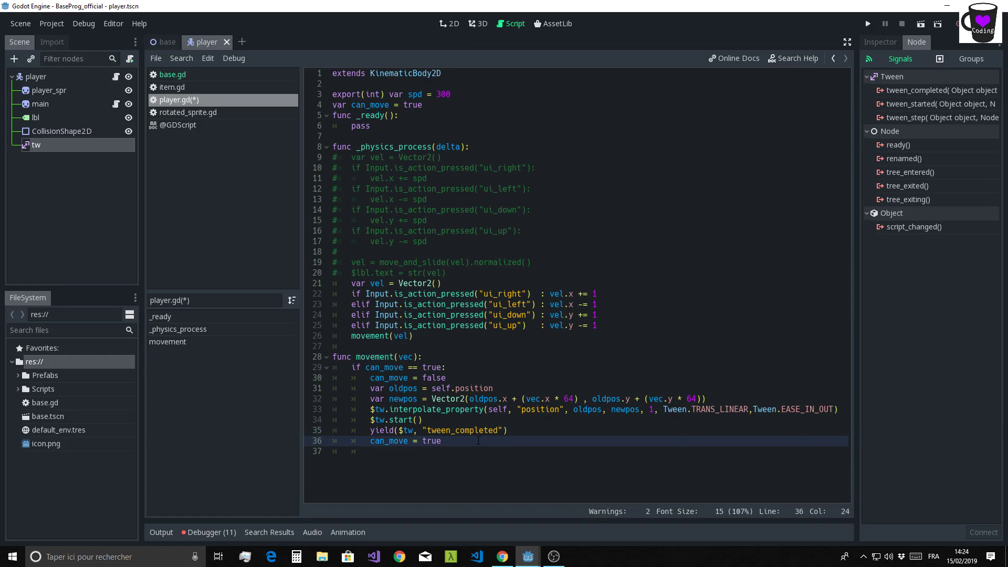
{"action": "left_click", "coordinate": [867, 23]}
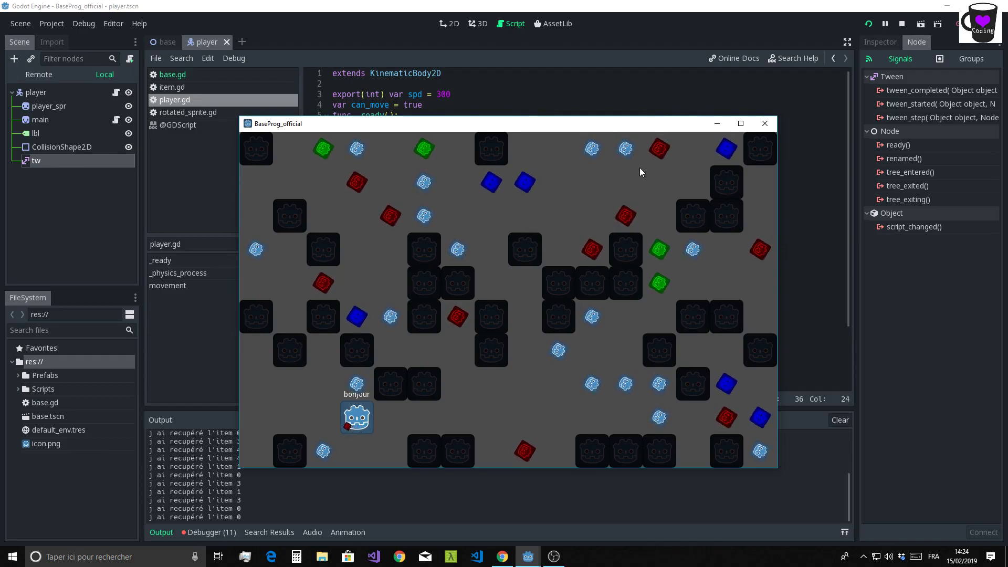
Move the player two tiles right, two up and one left, then close the game
{"action": "key", "text": "Right"}
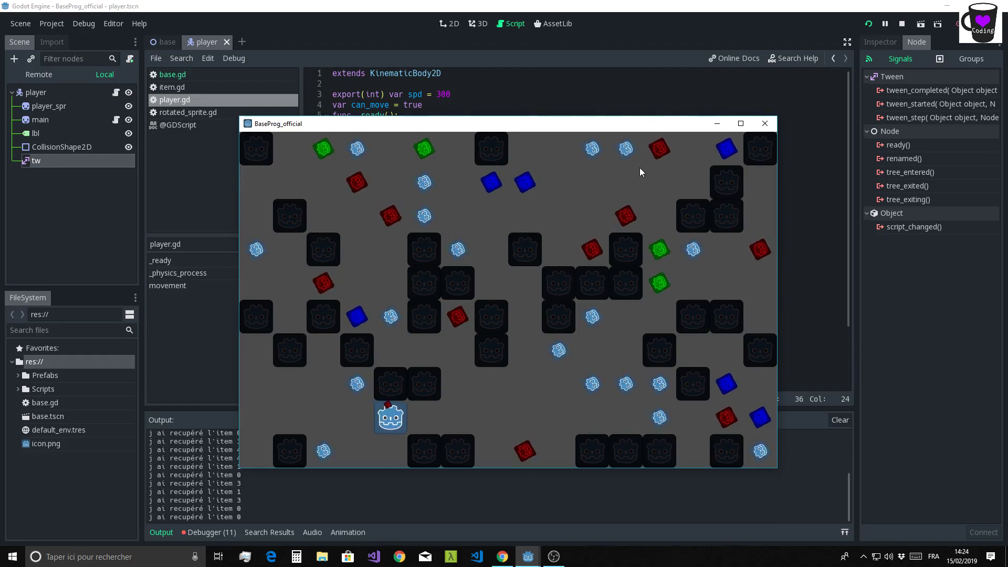
{"action": "key", "text": "Right"}
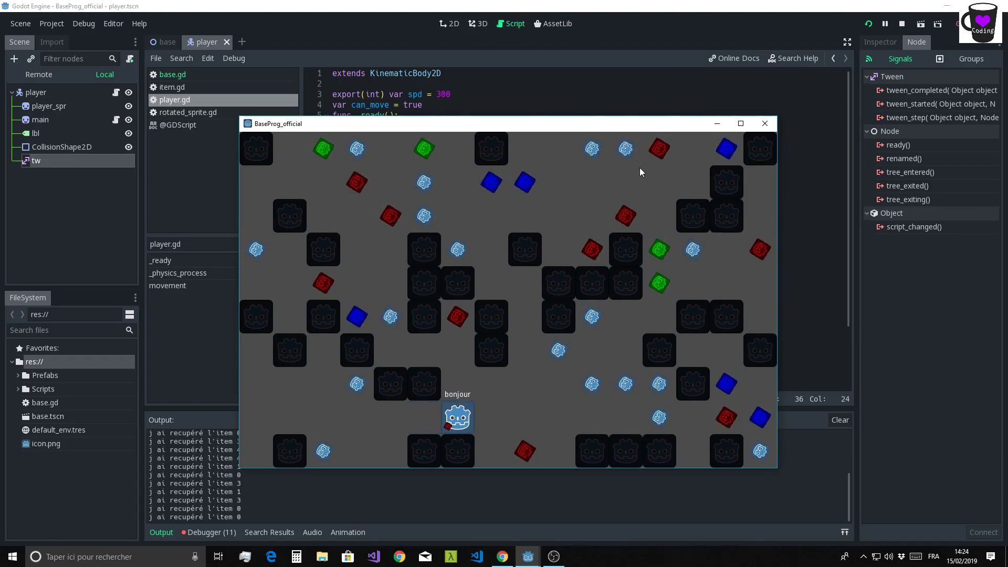
{"action": "key", "text": "Up"}
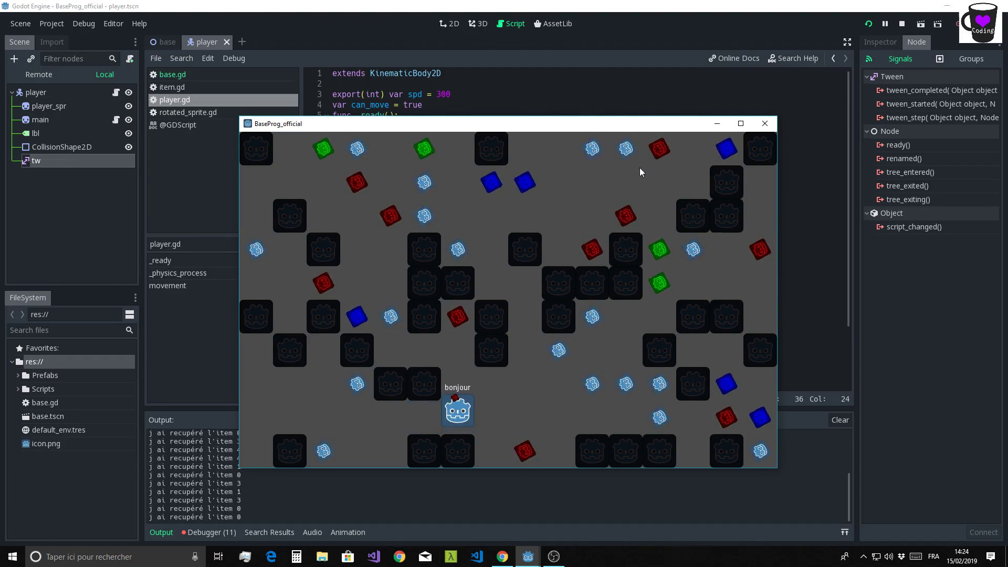
{"action": "key", "text": "Up"}
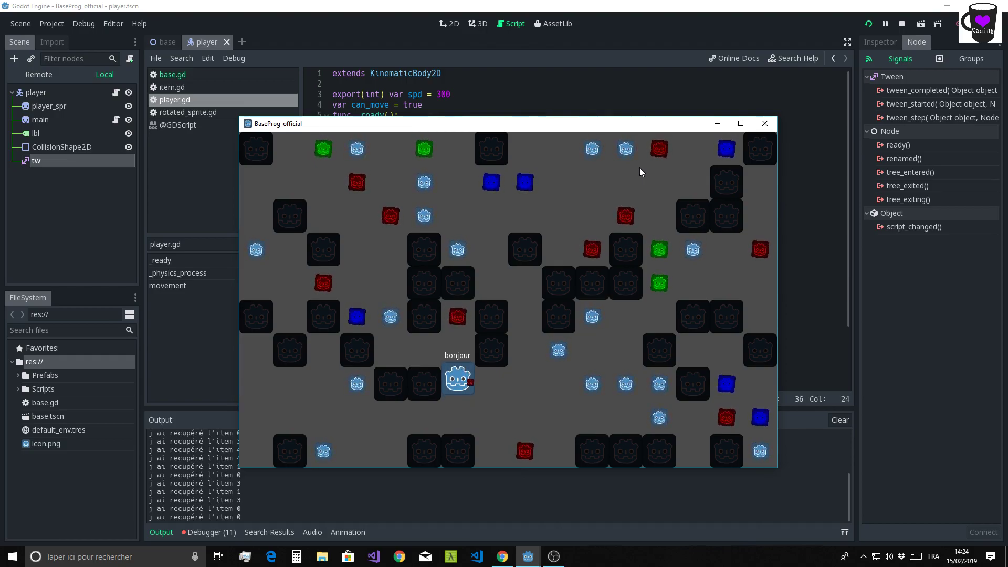
{"action": "key", "text": "Left"}
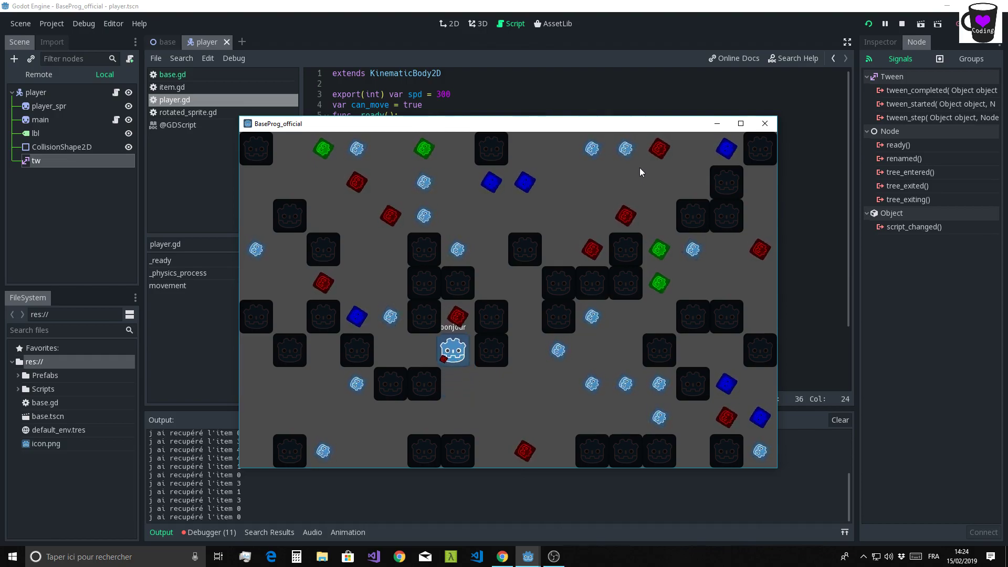
{"action": "left_click", "coordinate": [765, 123]}
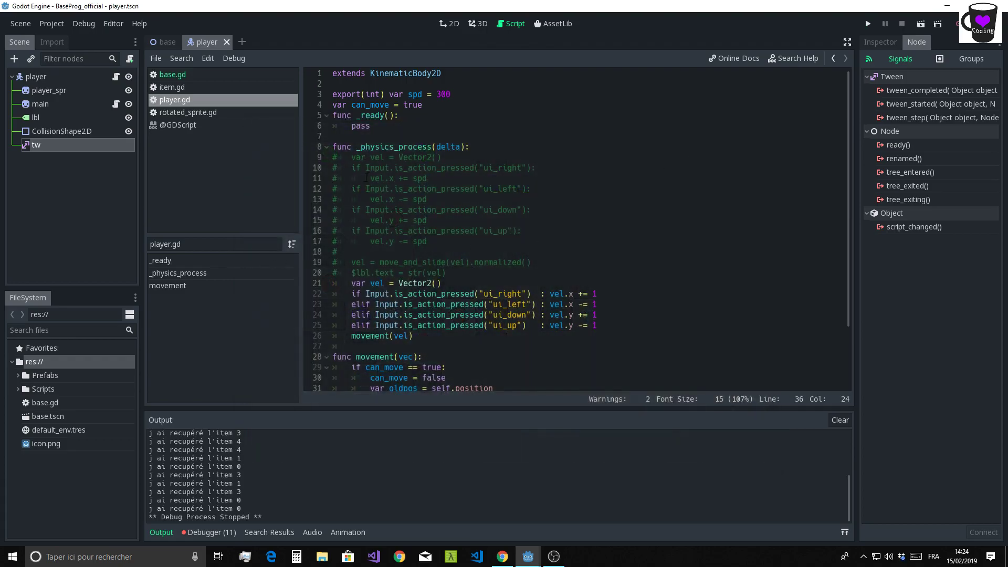
Change the tween duration in movement() from 1 to 0.2 and relaunch the game
{"action": "scroll", "coordinate": [366, 178], "scroll_direction": "down", "scroll_amount": 3}
{"action": "left_click_drag", "start_coordinate": [419, 262], "coordinate": [254, 261]}
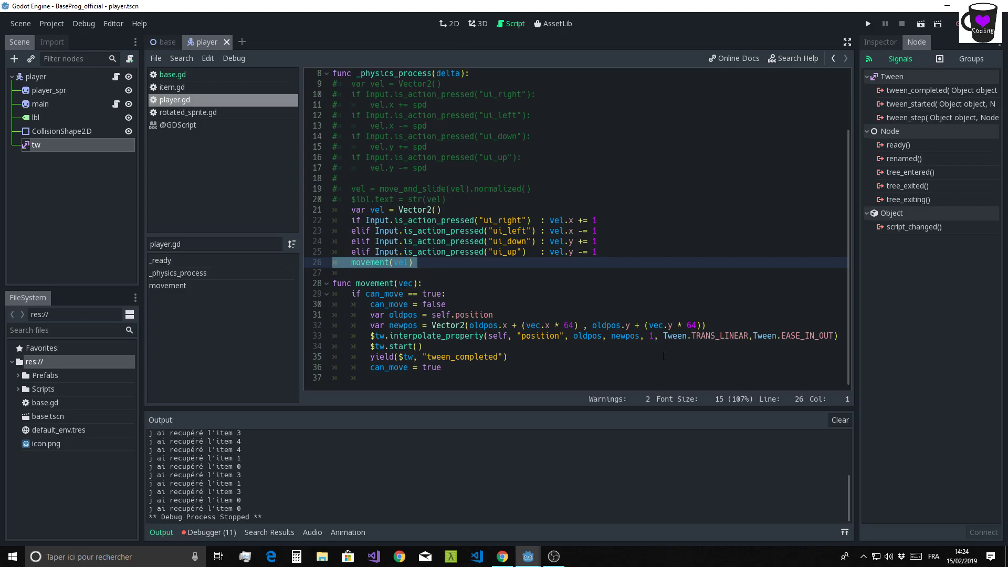
{"action": "double_click", "coordinate": [651, 336]}
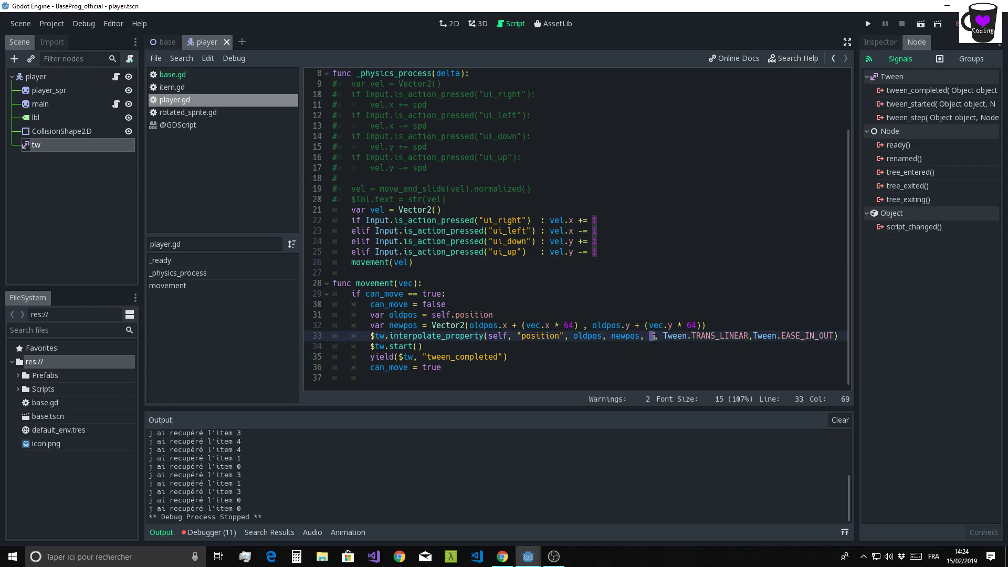
{"action": "type", "text": "0.2"}
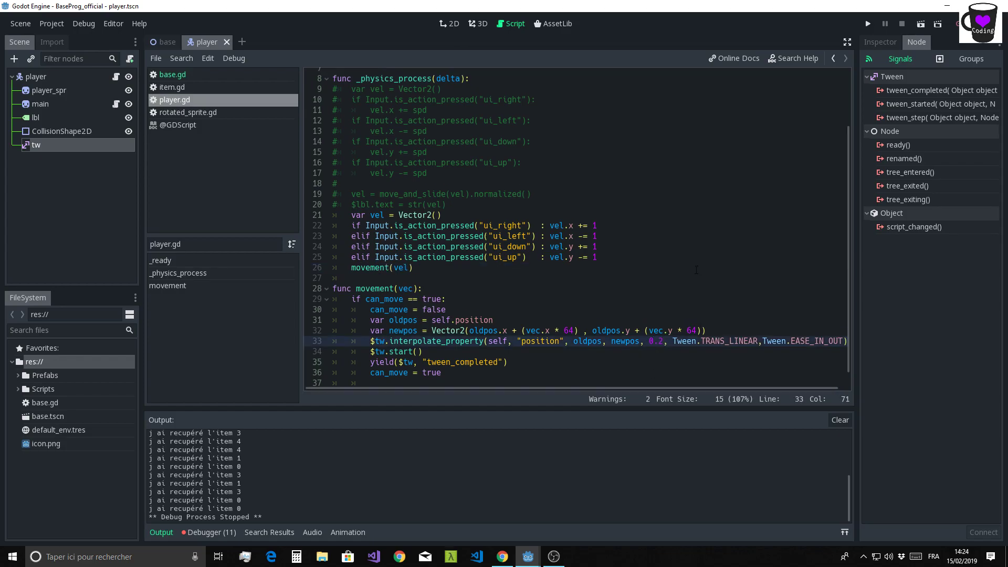
{"action": "left_click", "coordinate": [670, 272]}
{"action": "left_click", "coordinate": [868, 23]}
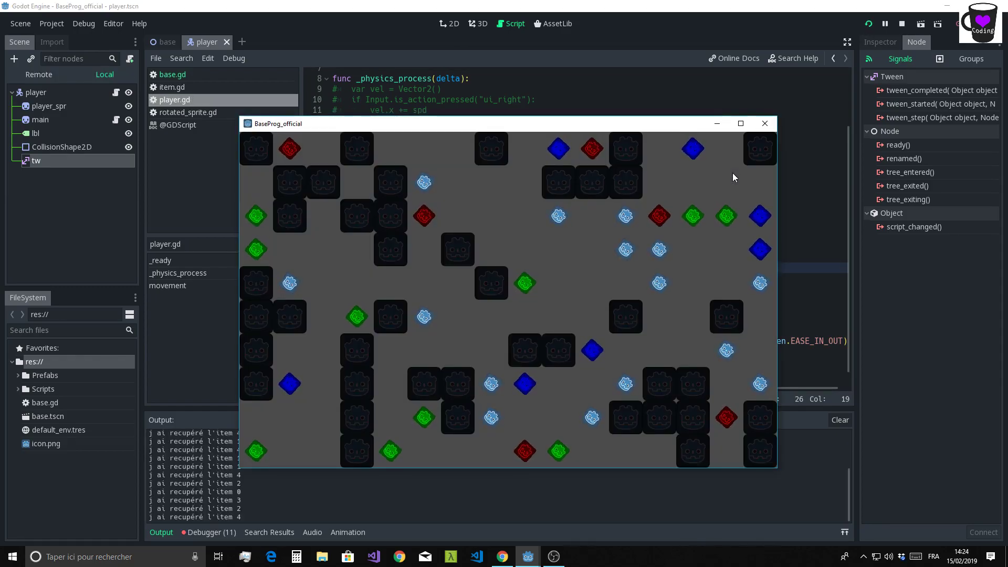
Step the player tile by tile with the arrow keys, then close the game with Alt+F4
{"action": "key", "text": "Left"}
{"action": "key", "text": "Up"}
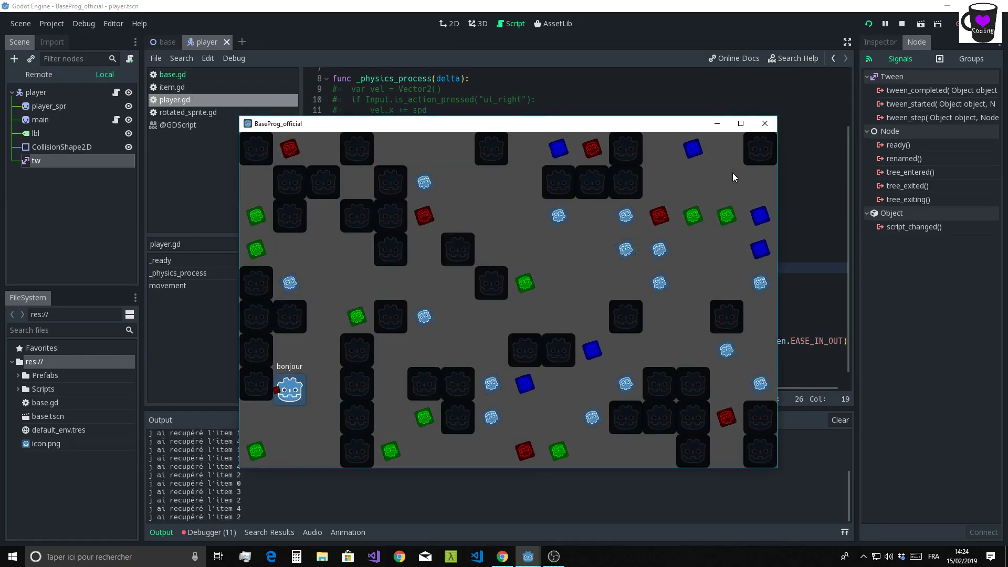
{"action": "key", "text": "Up"}
{"action": "key", "text": "Right"}
{"action": "key", "text": "Up"}
{"action": "key", "text": "Right"}
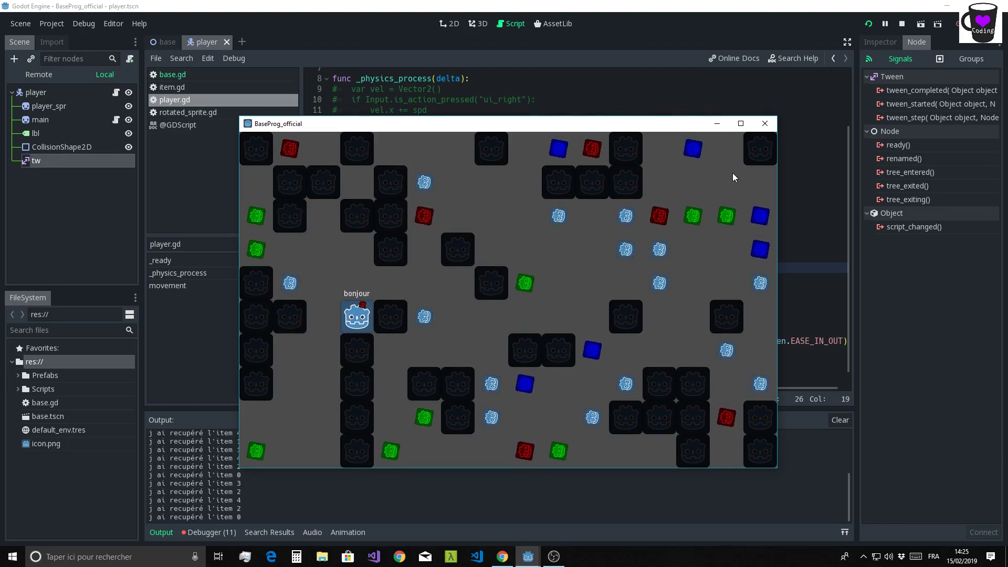
{"action": "key", "text": "Up"}
{"action": "key", "text": "Right"}
{"action": "key", "text": "Right"}
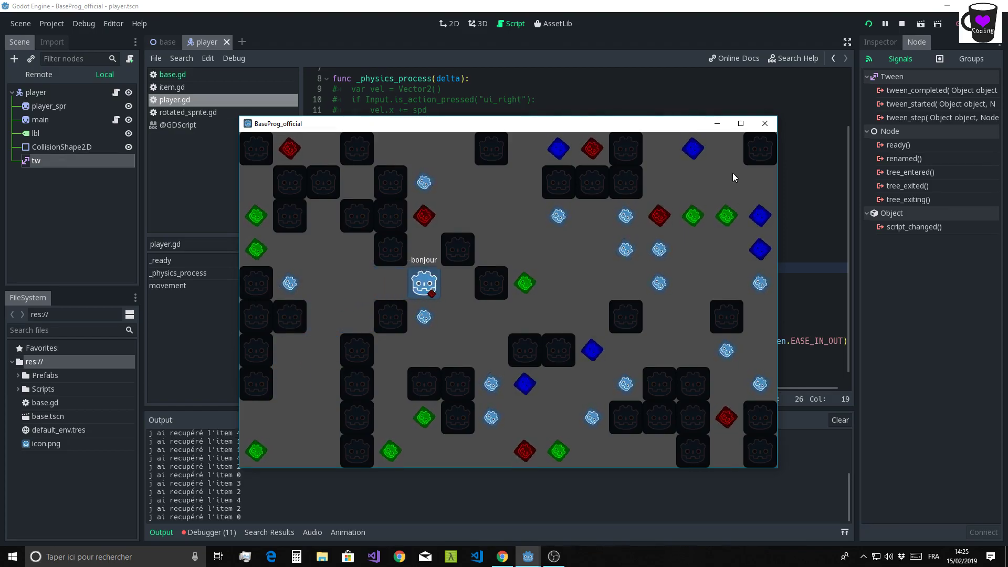
{"action": "key", "text": "Down"}
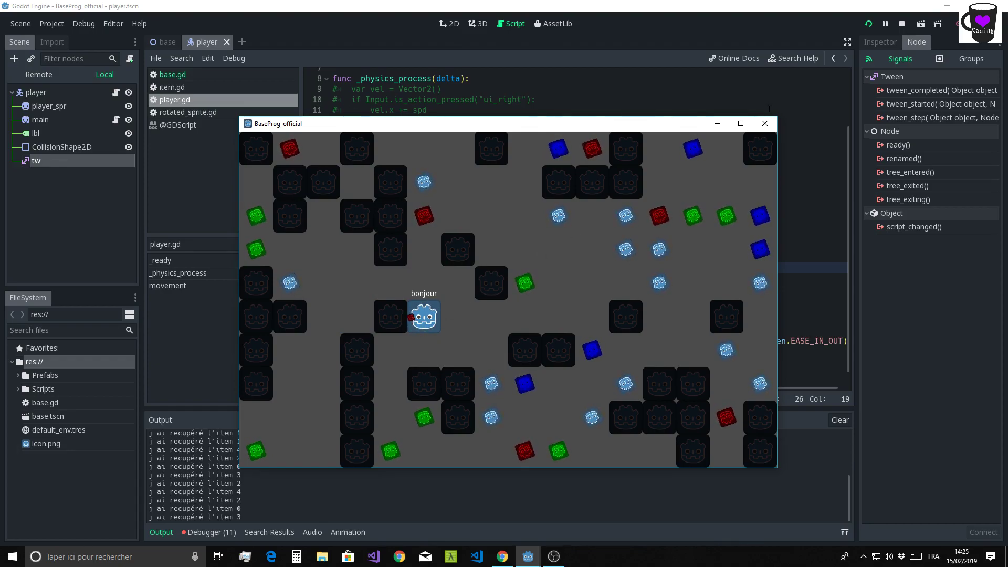
{"action": "key", "text": "alt+F4"}
In the base scene's 2D view, zoom to the player and nudge its starting position
{"action": "left_click", "coordinate": [154, 42]}
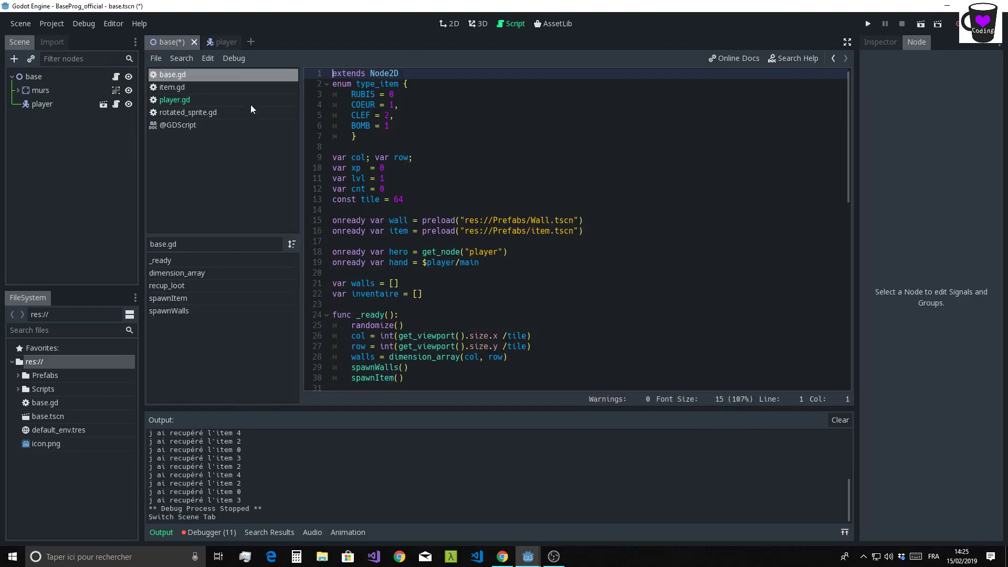
{"action": "left_click", "coordinate": [450, 24]}
{"action": "scroll", "coordinate": [370, 315], "scroll_direction": "down", "scroll_amount": 2}
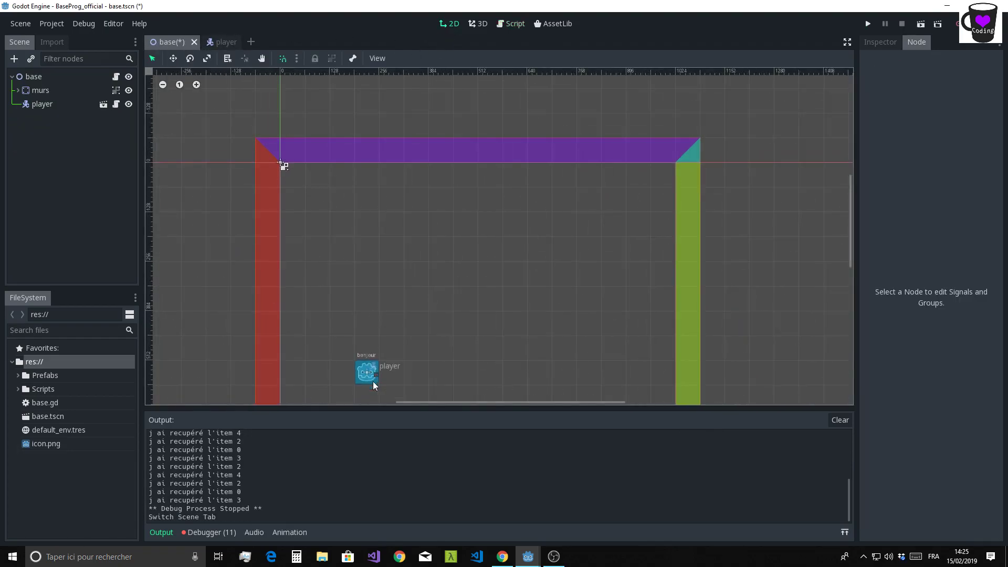
{"action": "middle_click_drag", "start_coordinate": [378, 318], "coordinate": [443, 173]}
{"action": "scroll", "coordinate": [438, 179], "scroll_direction": "up", "scroll_amount": 4}
{"action": "scroll", "coordinate": [437, 180], "scroll_direction": "up", "scroll_amount": 3}
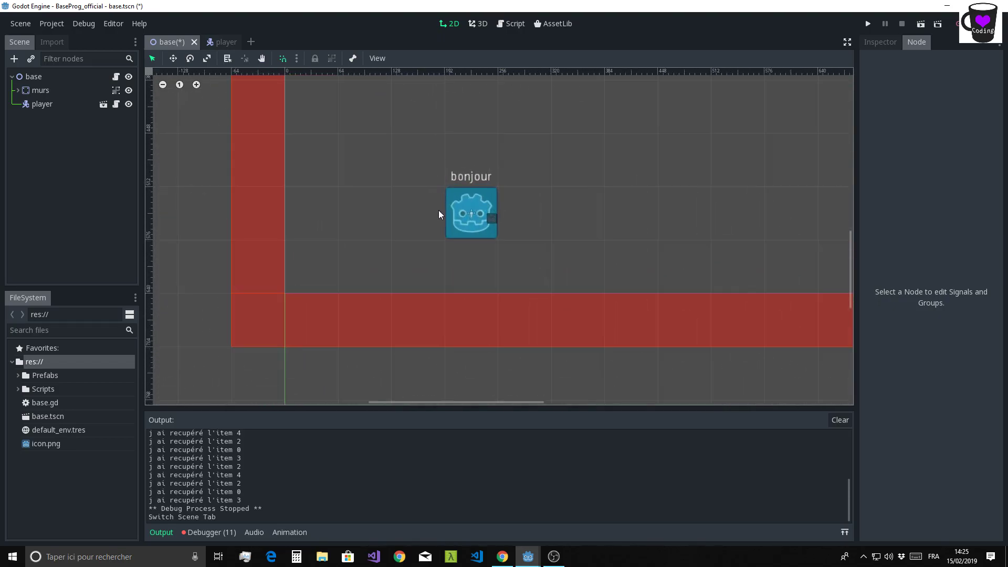
{"action": "mouse_move", "coordinate": [495, 207]}
{"action": "left_mouse_down"}
{"action": "mouse_move", "coordinate": [472, 220]}
{"action": "mouse_move", "coordinate": [455, 186]}
{"action": "left_mouse_up"}
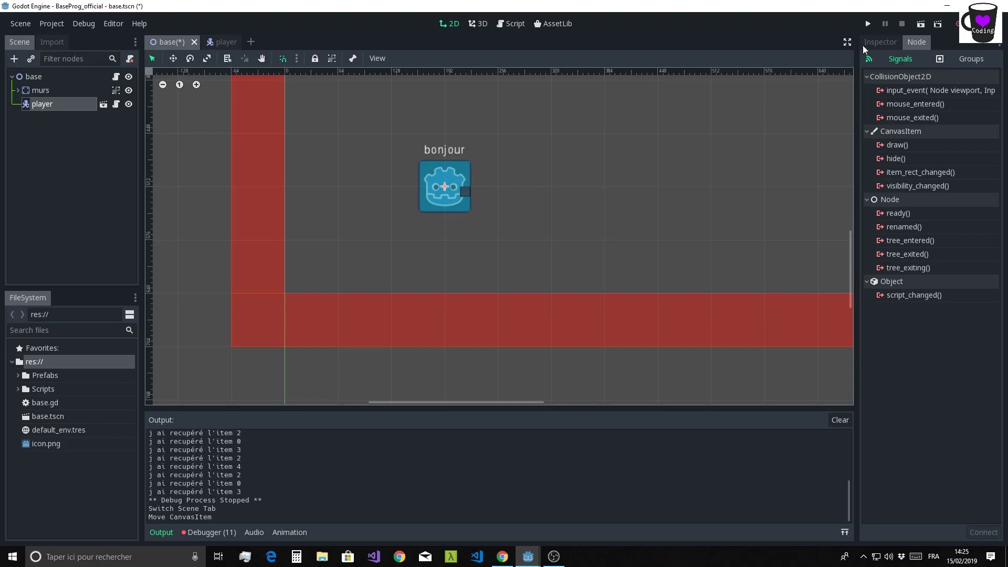
Save and playtest a few tile steps, then drag the player's start right and down
{"action": "key", "text": "ctrl+s"}
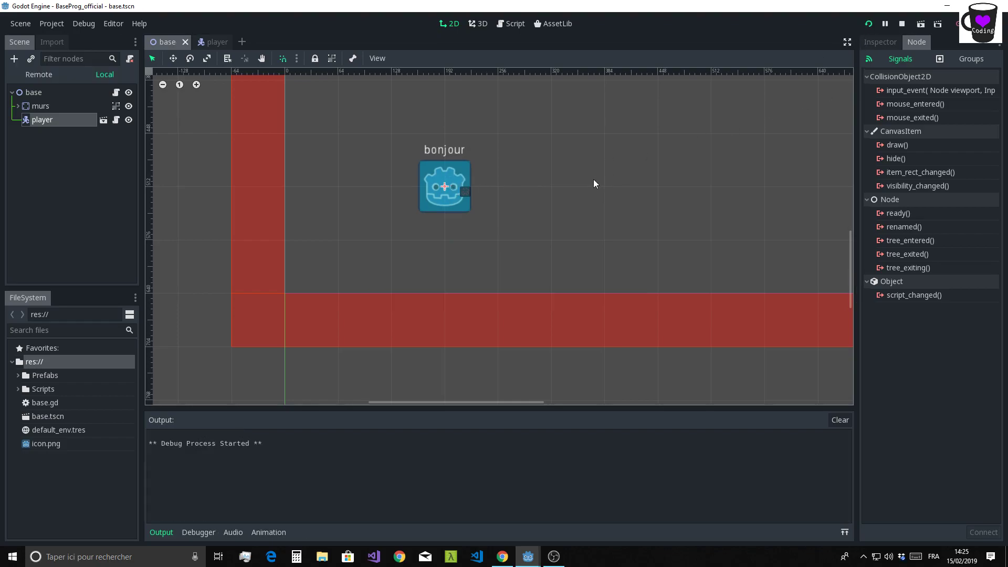
{"action": "key", "text": "Right"}
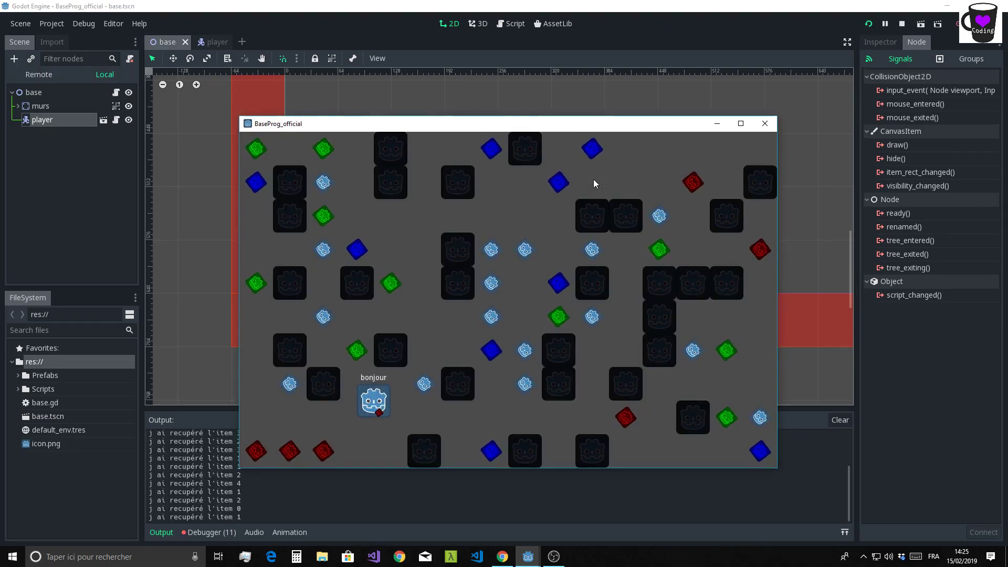
{"action": "key", "text": "Up"}
{"action": "key", "text": "Down"}
{"action": "key", "text": "Right"}
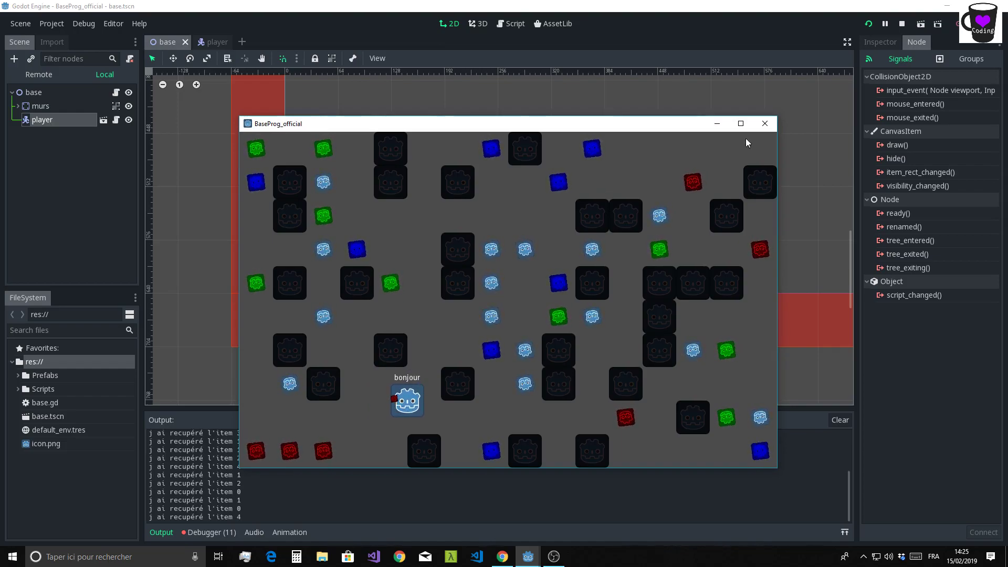
{"action": "left_click", "coordinate": [765, 124]}
{"action": "left_click_drag", "start_coordinate": [429, 176], "coordinate": [455, 197]}
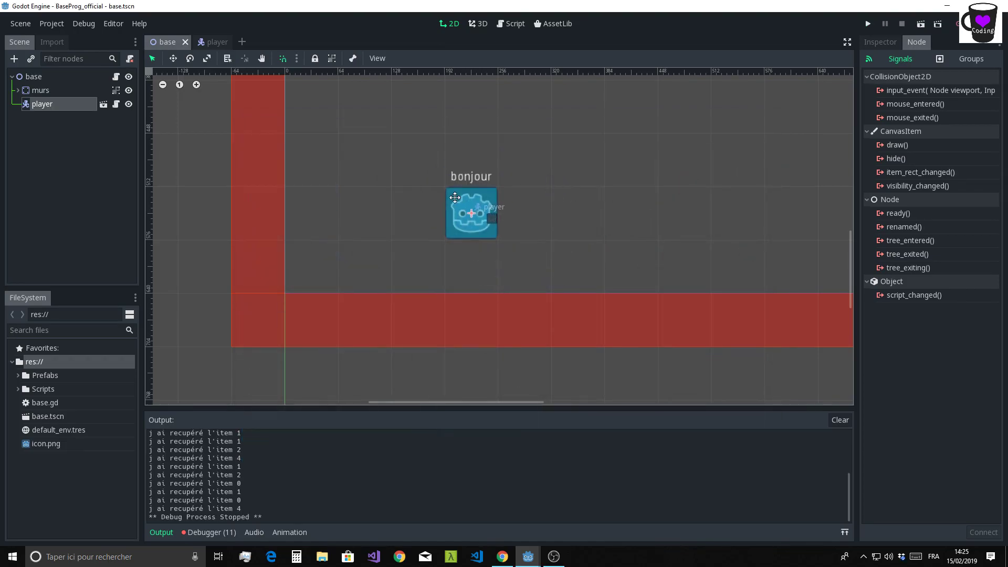
Relaunch the game and walk the player cell by cell to collect the green items
{"action": "left_click", "coordinate": [868, 23]}
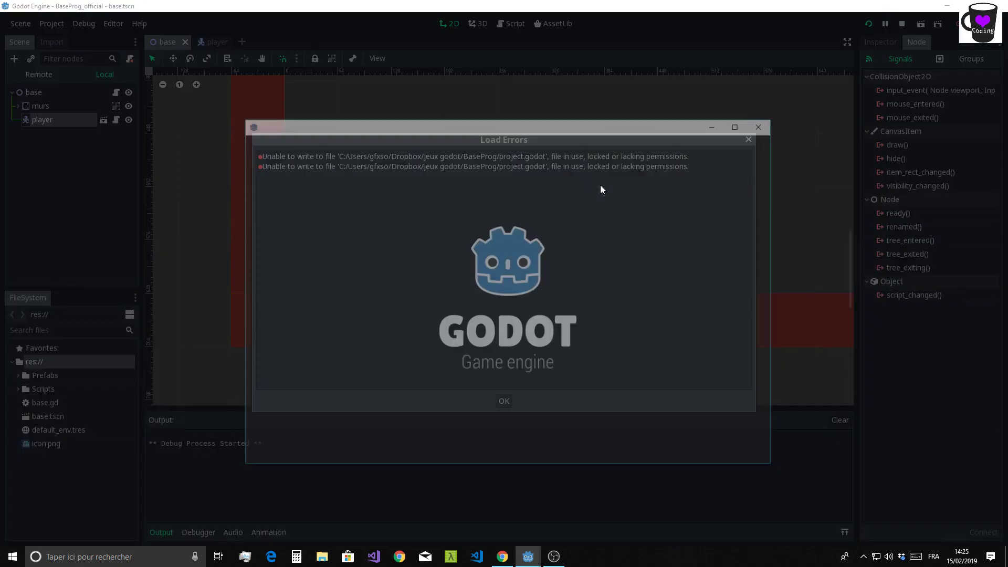
{"action": "key", "text": "Up"}
{"action": "key", "text": "Up"}
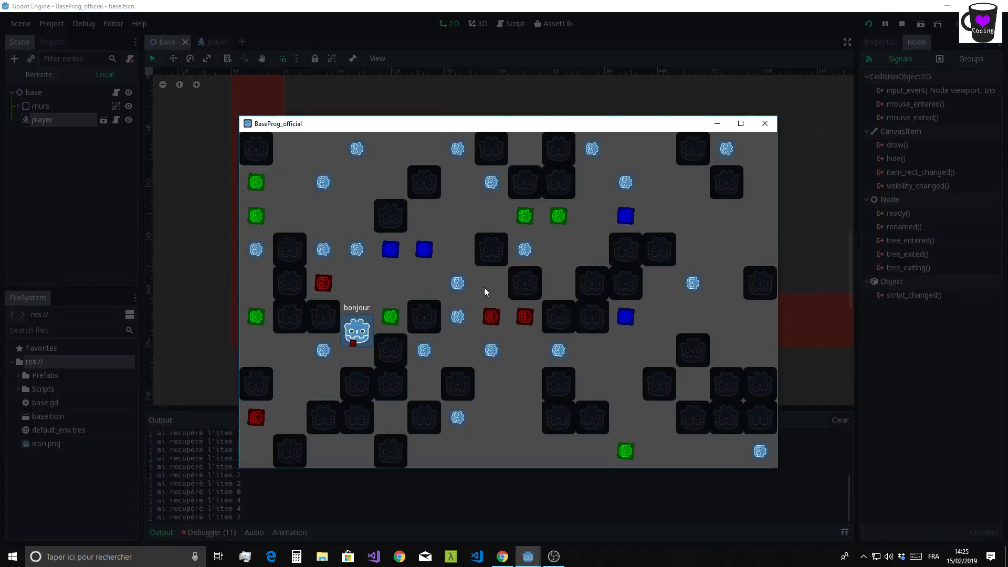
{"action": "key", "text": "Right"}
{"action": "key", "text": "Right"}
{"action": "key", "text": "Right"}
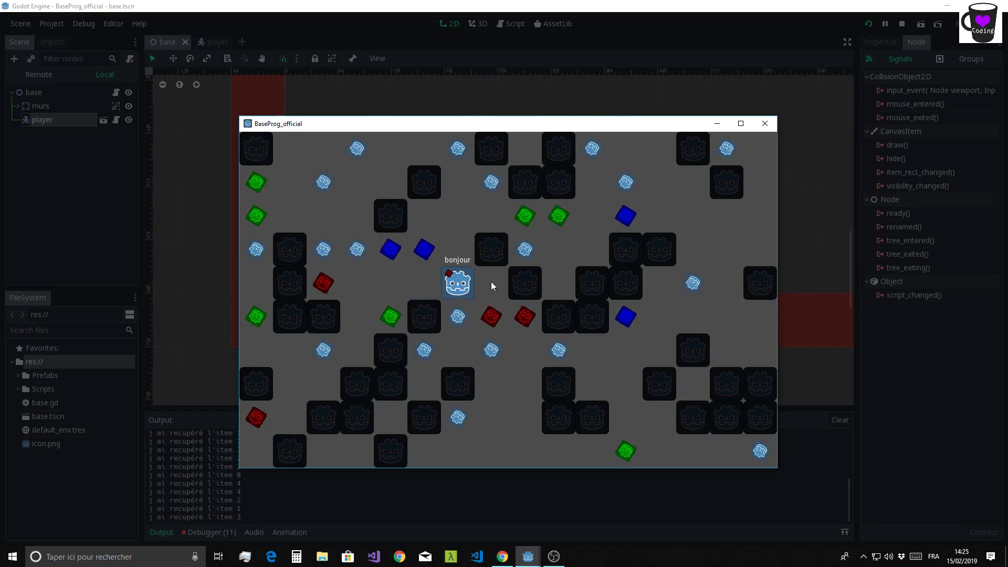
{"action": "key", "text": "Down"}
{"action": "key", "text": "Down"}
{"action": "key", "text": "Right"}
{"action": "key", "text": "Right"}
{"action": "key", "text": "Down"}
{"action": "key", "text": "Down"}
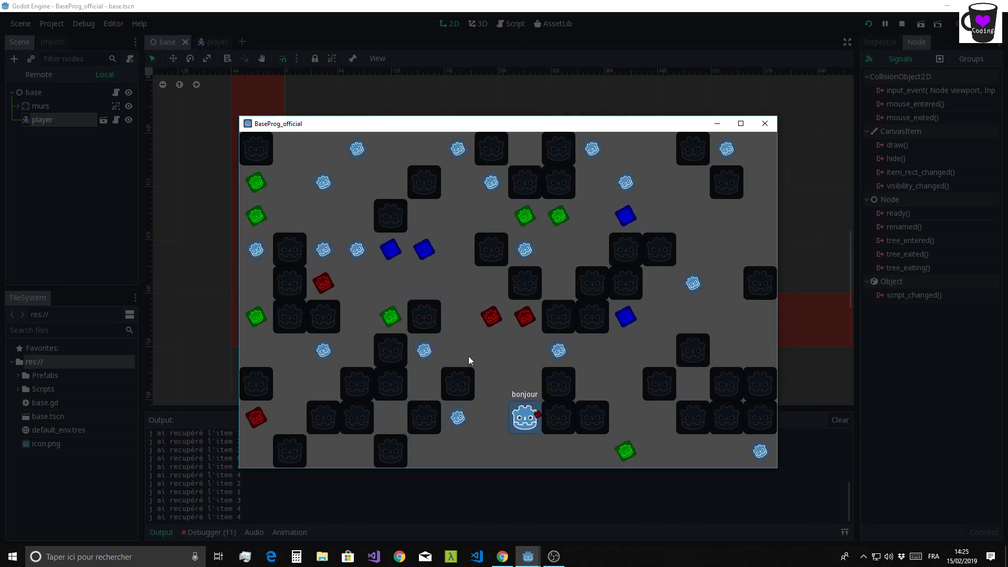
{"action": "key", "text": "Left"}
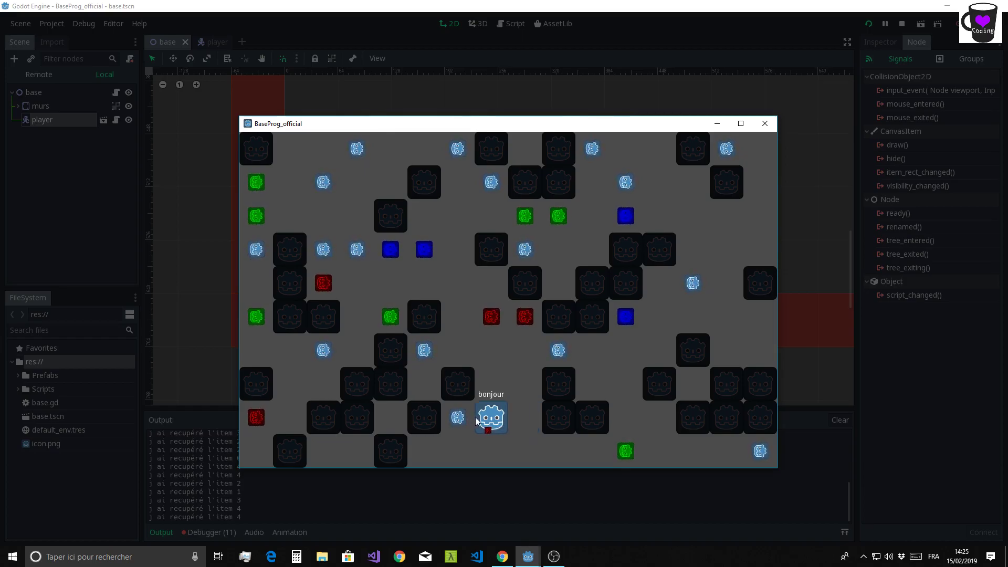
{"action": "key", "text": "Left"}
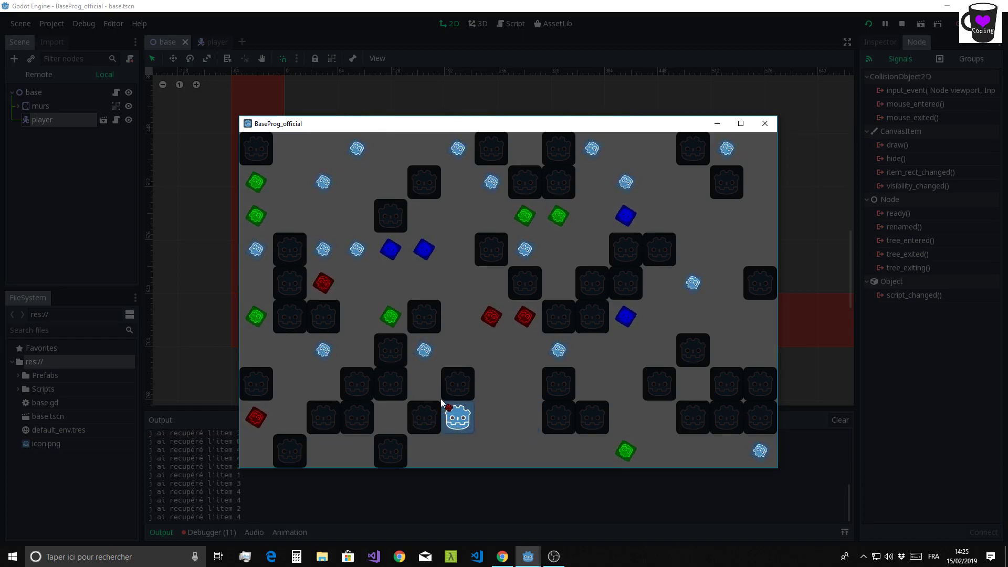
{"action": "key", "text": "Down"}
{"action": "key", "text": "Right"}
{"action": "key", "text": "Right"}
{"action": "key", "text": "Right"}
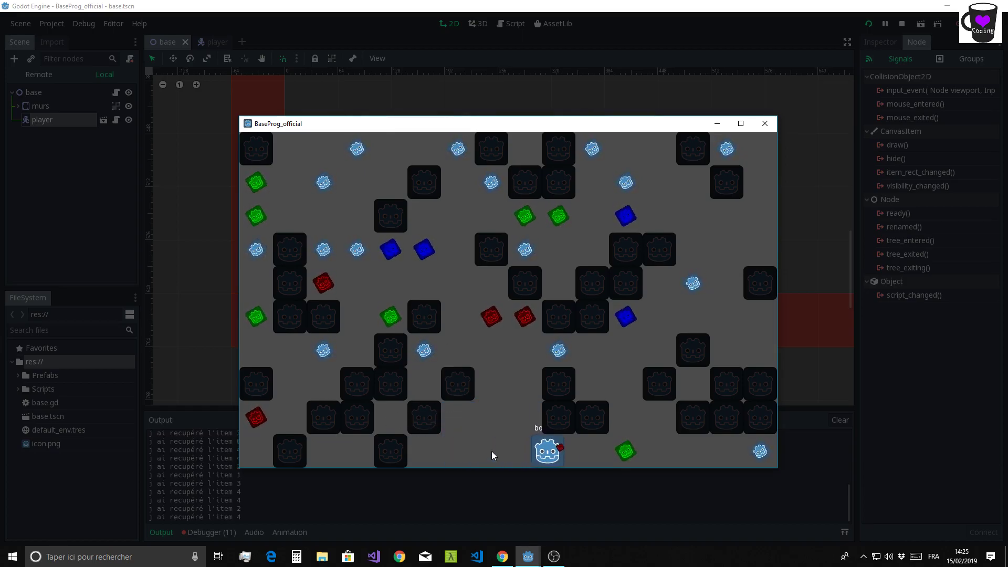
{"action": "key", "text": "Right"}
{"action": "key", "text": "Right"}
{"action": "key", "text": "Up"}
{"action": "key", "text": "Up"}
{"action": "key", "text": "Up"}
{"action": "key", "text": "Up"}
{"action": "key", "text": "Right"}
{"action": "key", "text": "Right"}
{"action": "key", "text": "Up"}
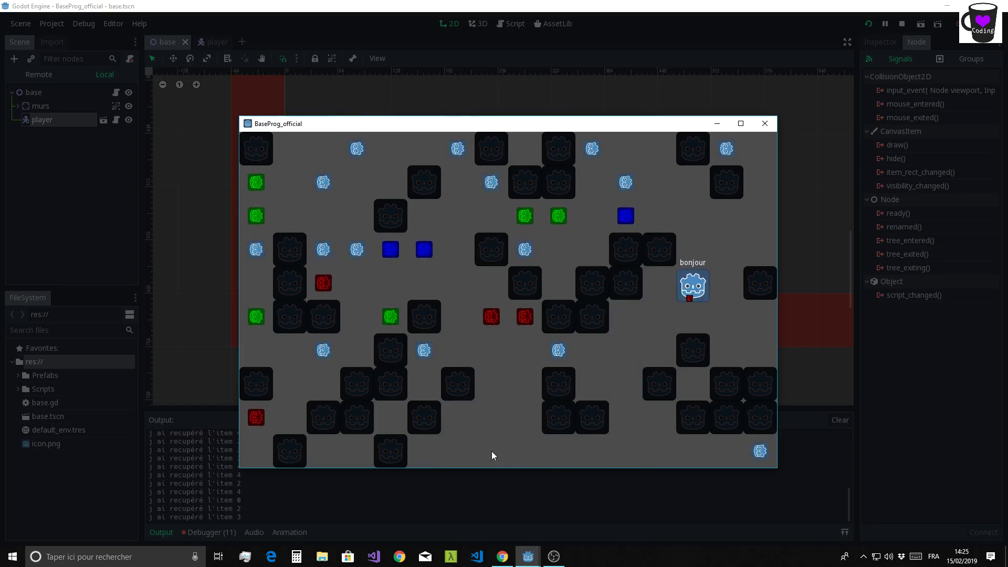
{"action": "key", "text": "Up"}
{"action": "key", "text": "Up"}
{"action": "key", "text": "Left"}
{"action": "key", "text": "Left"}
{"action": "key", "text": "Left"}
{"action": "key", "text": "Down"}
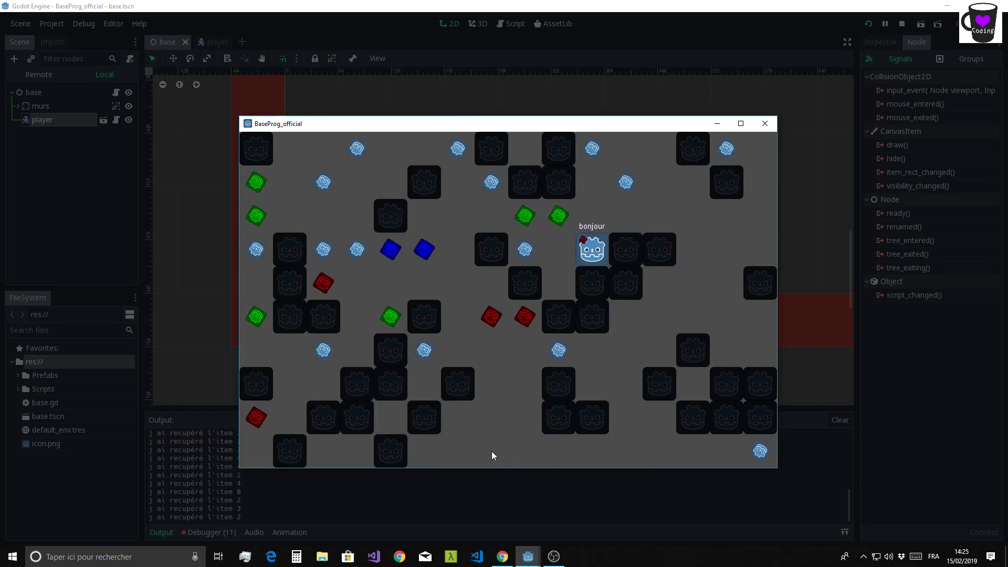
{"action": "key", "text": "Left"}
{"action": "key", "text": "Up"}
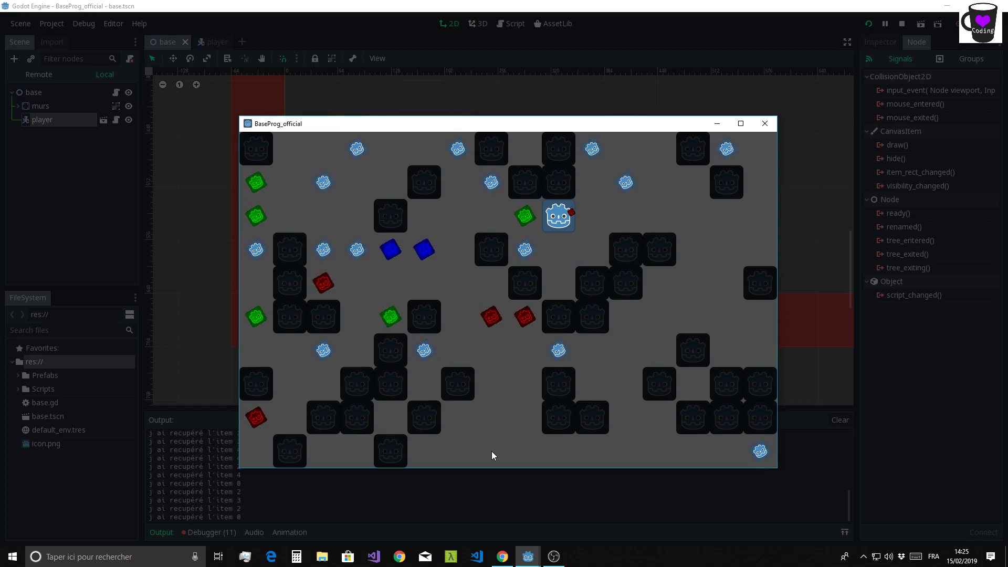
{"action": "key", "text": "Left"}
Keep stepping through the grid over the blue diamonds and red items, then close the game
{"action": "key", "text": "Down"}
{"action": "key", "text": "Up"}
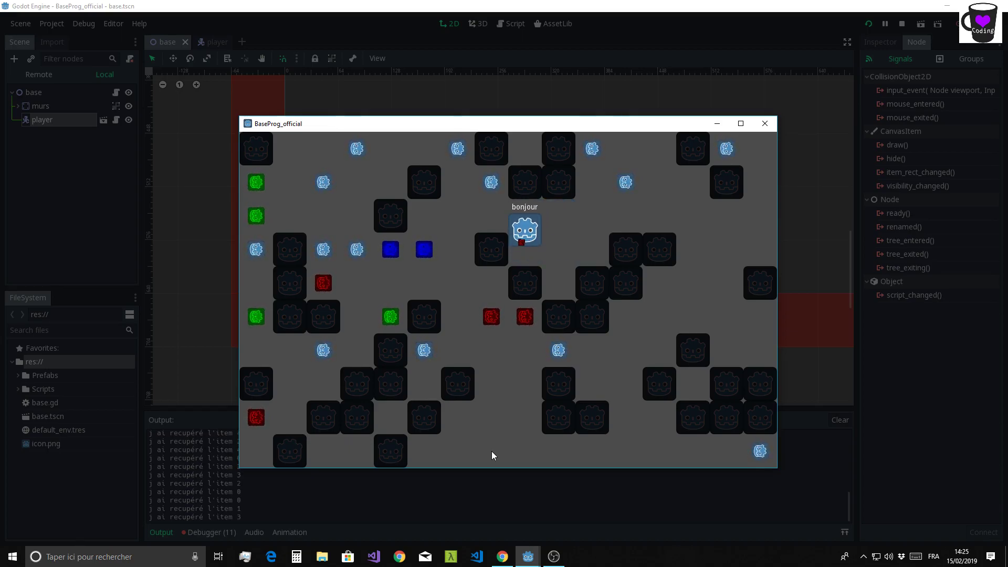
{"action": "key", "text": "Left"}
{"action": "key", "text": "Up"}
{"action": "key", "text": "Left"}
{"action": "key", "text": "Up"}
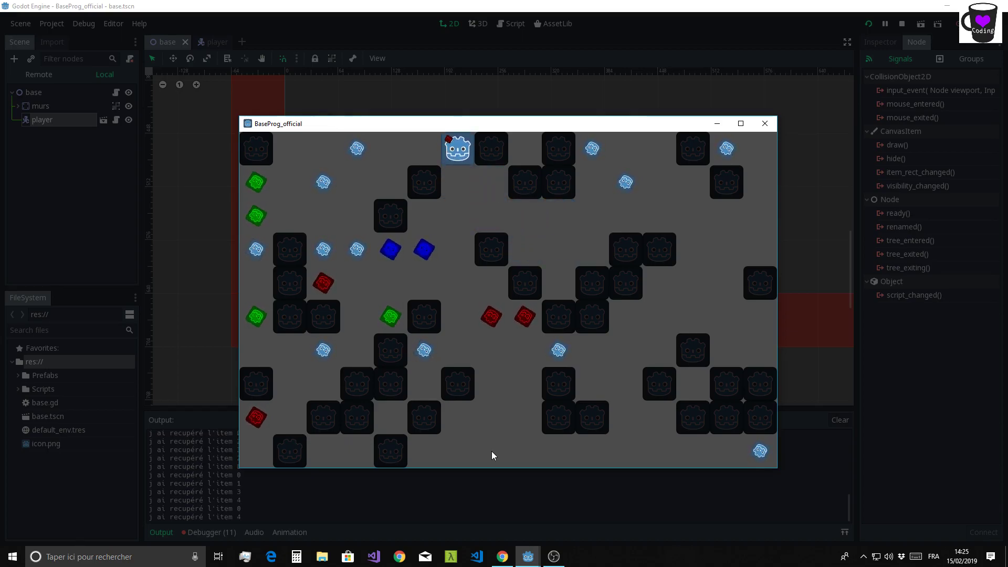
{"action": "key", "text": "Left"}
{"action": "key", "text": "Left"}
{"action": "key", "text": "Left"}
{"action": "key", "text": "Down"}
{"action": "key", "text": "Down"}
{"action": "key", "text": "Down"}
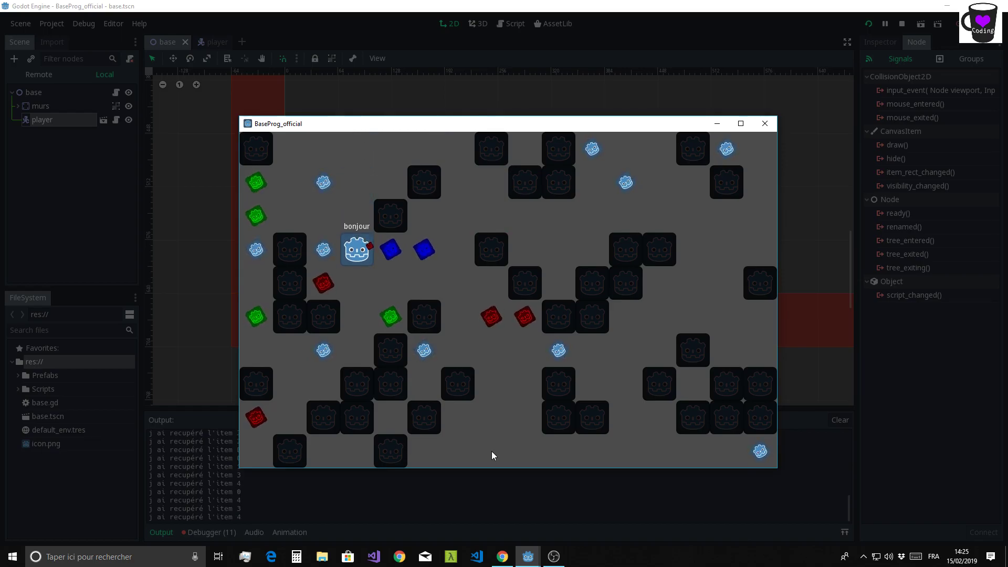
{"action": "key", "text": "Right"}
{"action": "key", "text": "Right"}
{"action": "key", "text": "Down"}
{"action": "key", "text": "Down"}
{"action": "key", "text": "Right"}
{"action": "key", "text": "Right"}
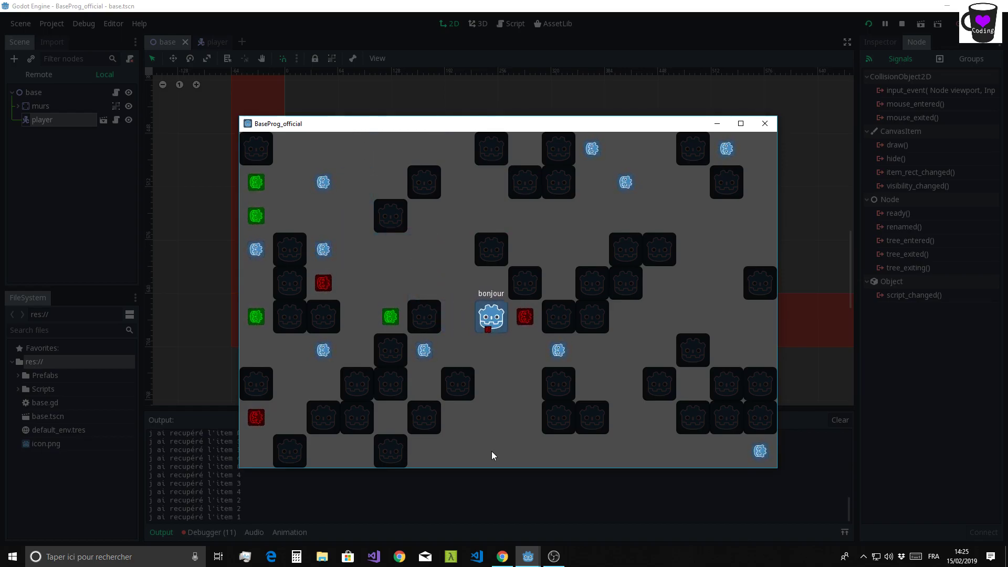
{"action": "key", "text": "Right"}
{"action": "key", "text": "Down"}
{"action": "key", "text": "Down"}
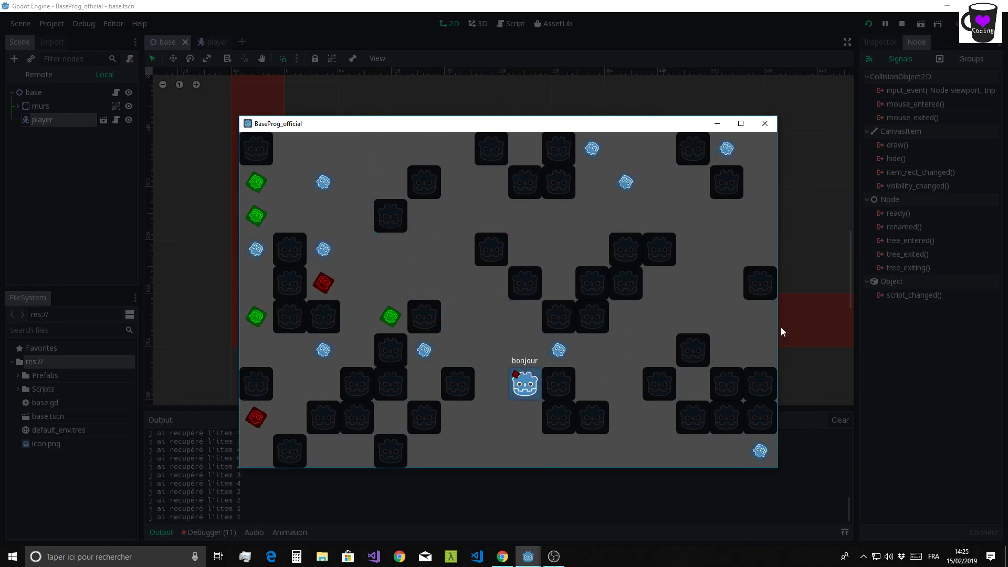
{"action": "key", "text": "Up"}
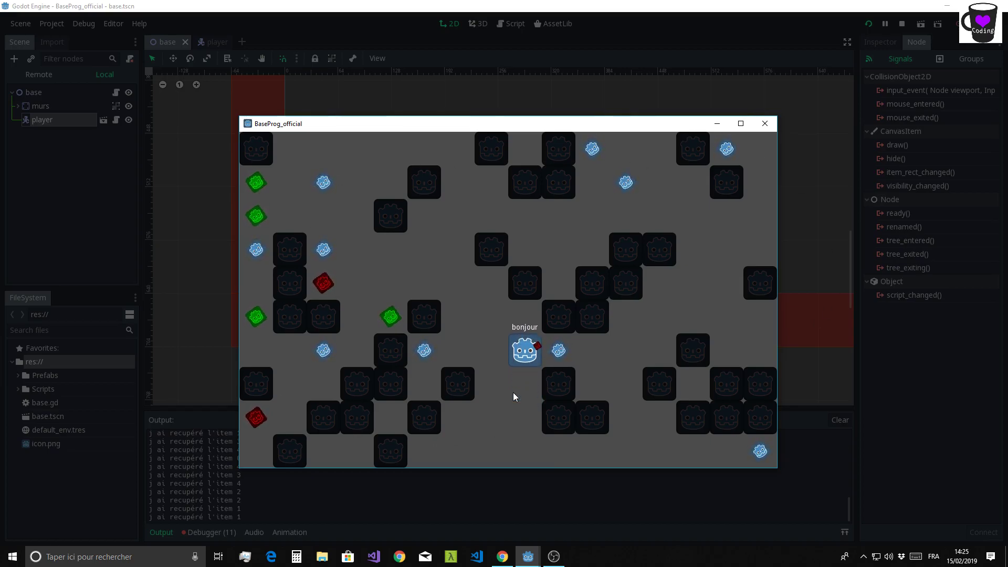
{"action": "key", "text": "Right"}
{"action": "key", "text": "Right"}
{"action": "key", "text": "Right"}
{"action": "key", "text": "Down"}
{"action": "key", "text": "Down"}
{"action": "key", "text": "Down"}
{"action": "key", "text": "Left"}
{"action": "key", "text": "Left"}
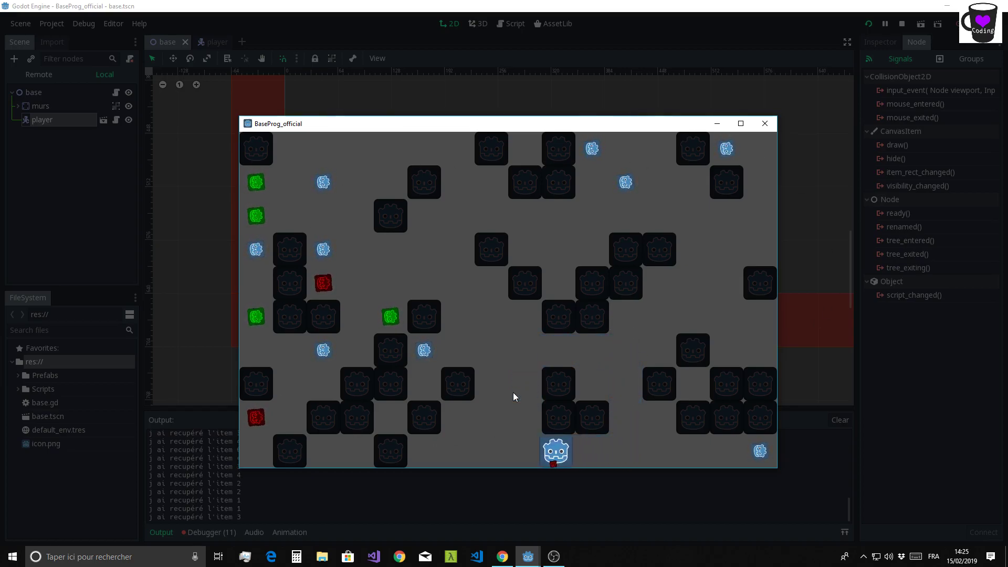
{"action": "key", "text": "Left"}
{"action": "key", "text": "Left"}
{"action": "key", "text": "Up"}
{"action": "key", "text": "Up"}
{"action": "key", "text": "Up"}
{"action": "key", "text": "Left"}
{"action": "key", "text": "Left"}
{"action": "key", "text": "Right"}
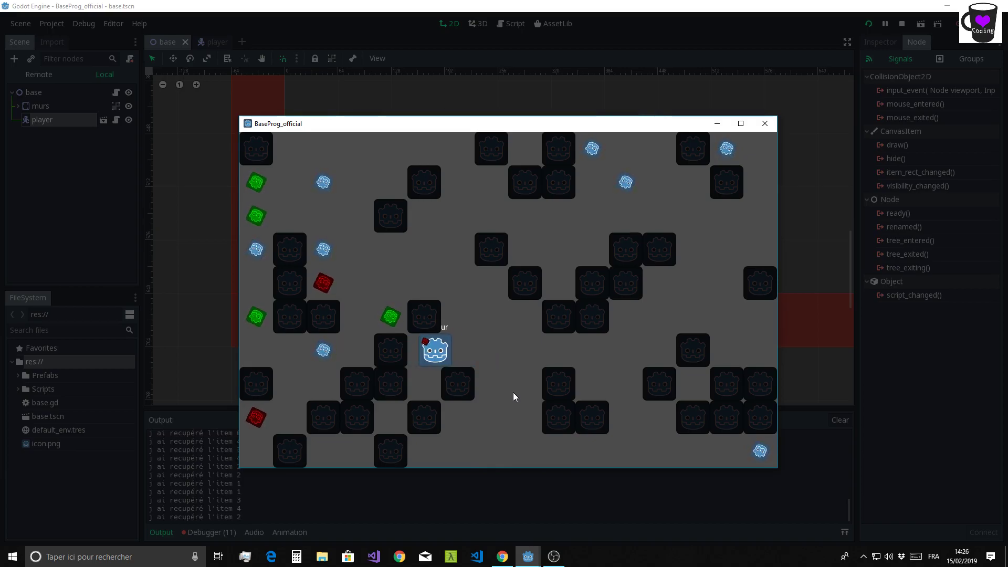
{"action": "key", "text": "Right"}
{"action": "key", "text": "Up"}
{"action": "key", "text": "Up"}
{"action": "key", "text": "Up"}
{"action": "key", "text": "Left"}
{"action": "key", "text": "Left"}
{"action": "key", "text": "Left"}
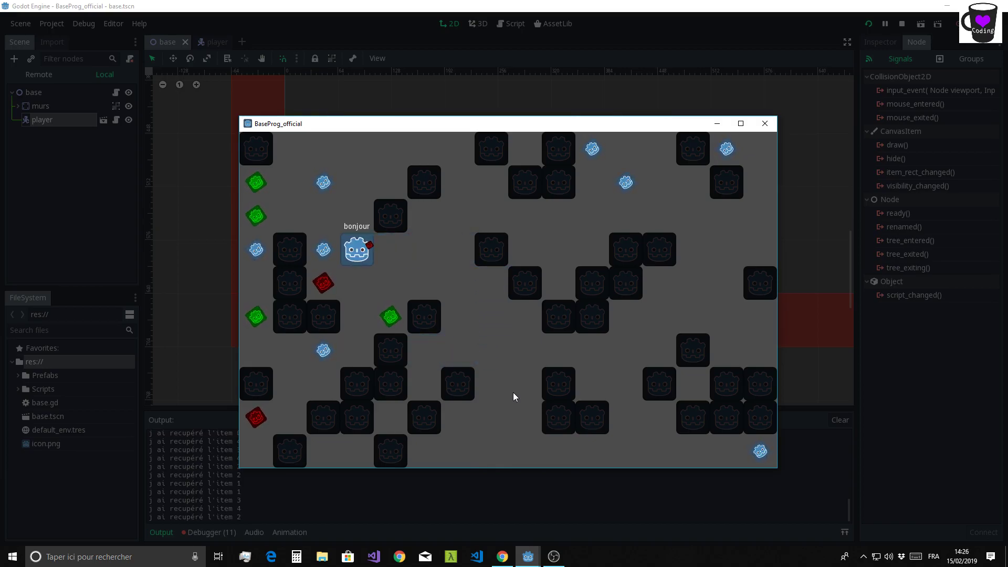
{"action": "key", "text": "Up"}
{"action": "key", "text": "Left"}
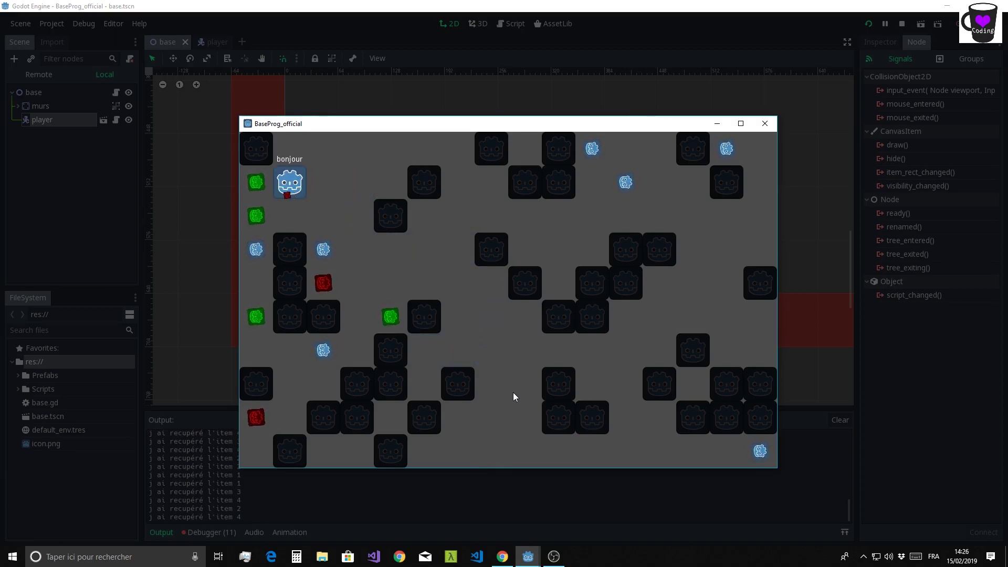
{"action": "key", "text": "Down"}
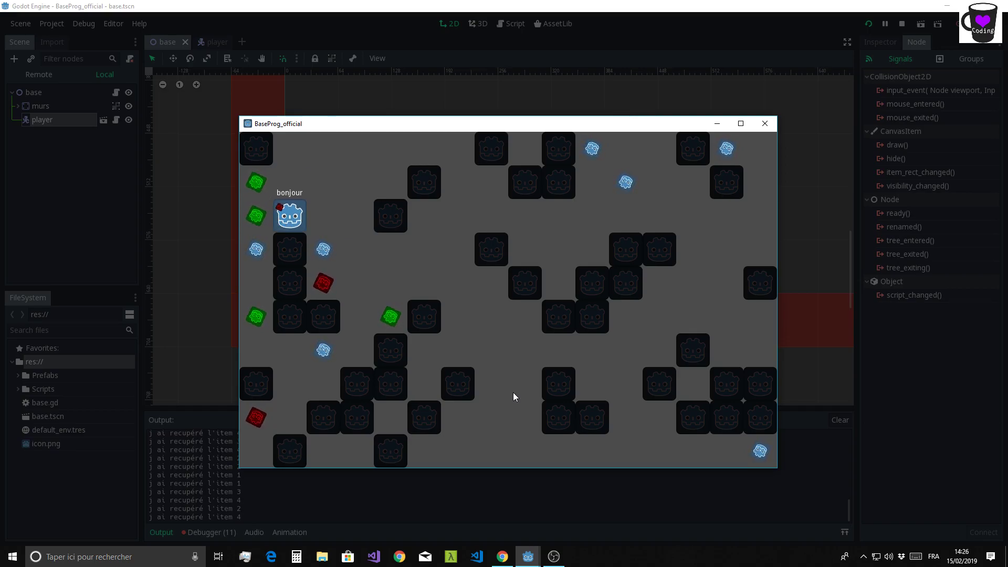
{"action": "key", "text": "Right"}
{"action": "key", "text": "Down"}
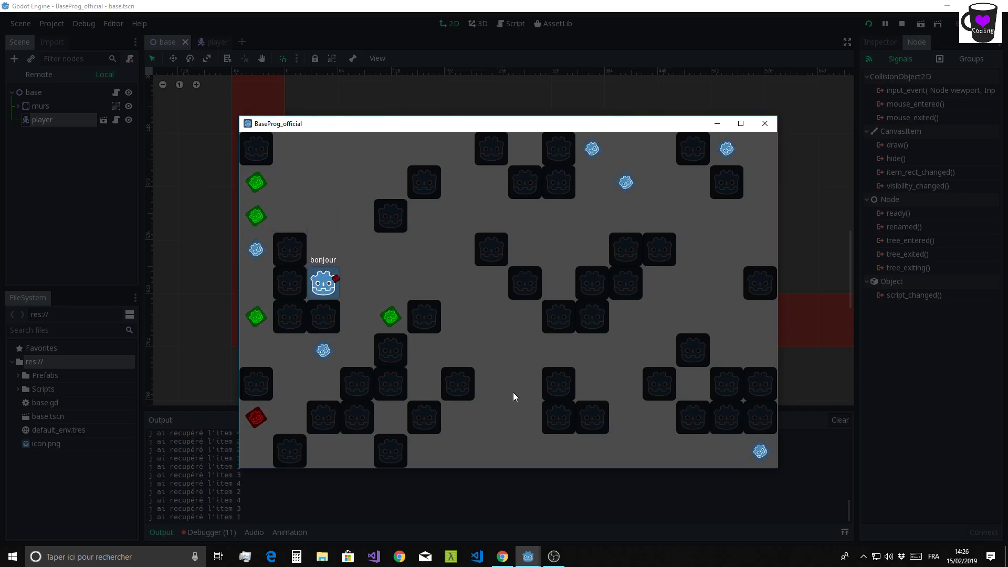
{"action": "left_click", "coordinate": [764, 126]}
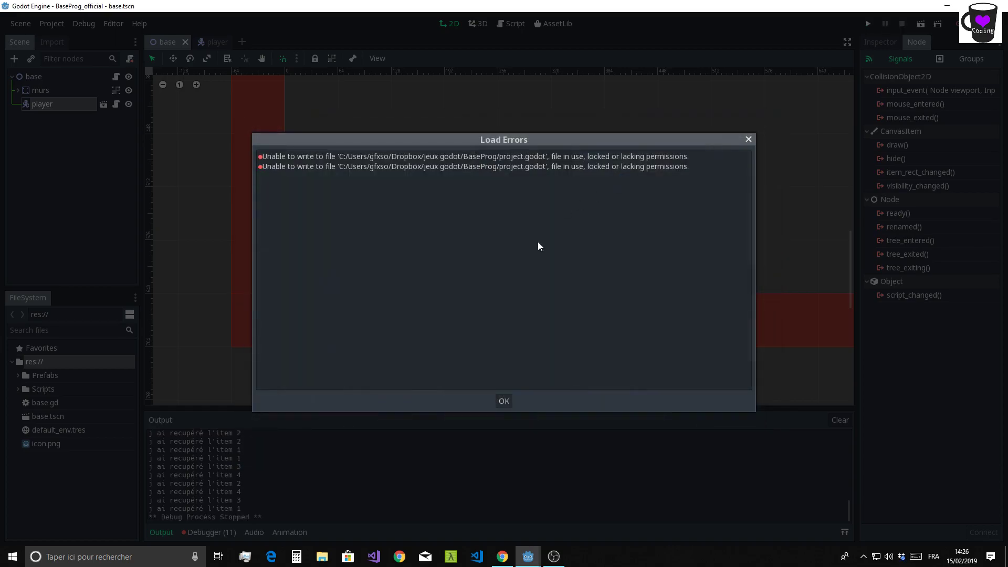
Close the Load Errors dialog, zoom out over the level, and bring up base.gd in the script editor
{"action": "left_click", "coordinate": [504, 401]}
{"action": "scroll", "coordinate": [517, 183], "scroll_direction": "down", "scroll_amount": 1}
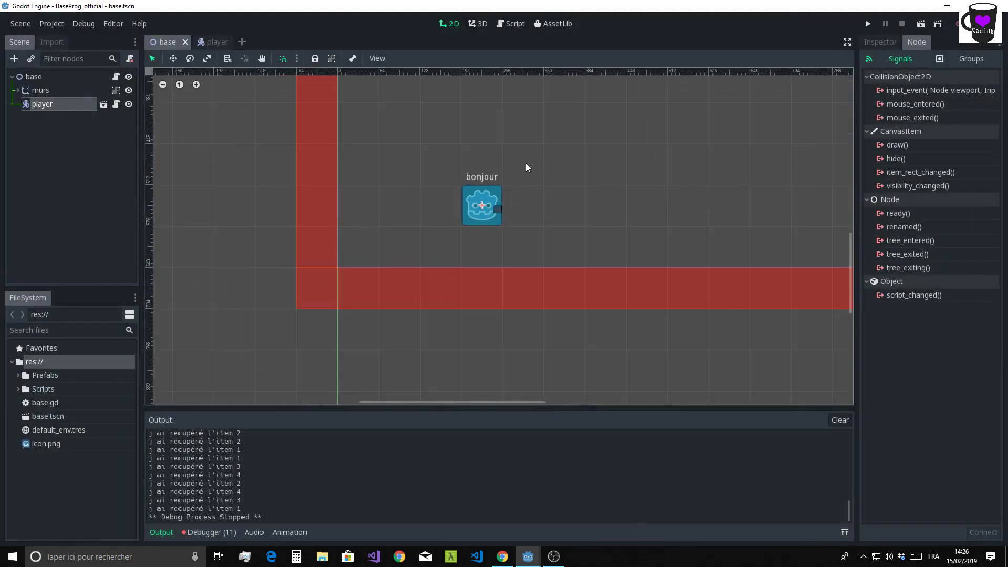
{"action": "scroll", "coordinate": [520, 205], "scroll_direction": "down", "scroll_amount": 1}
{"action": "middle_click_drag", "start_coordinate": [553, 162], "coordinate": [421, 299]}
{"action": "scroll", "coordinate": [416, 296], "scroll_direction": "down", "scroll_amount": 2}
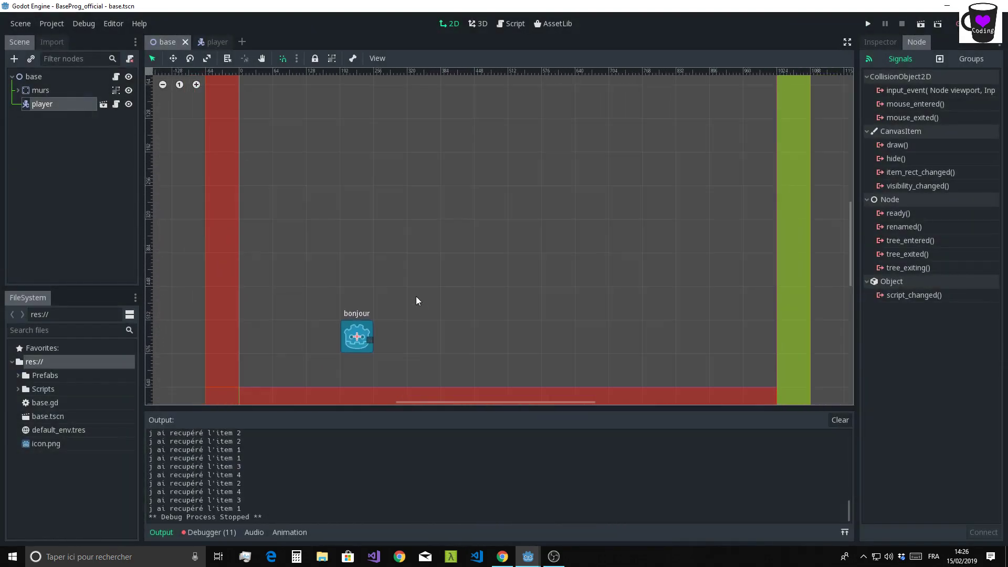
{"action": "scroll", "coordinate": [426, 272], "scroll_direction": "down", "scroll_amount": 1}
{"action": "scroll", "coordinate": [436, 257], "scroll_direction": "down", "scroll_amount": 1}
{"action": "scroll", "coordinate": [447, 231], "scroll_direction": "down", "scroll_amount": 1}
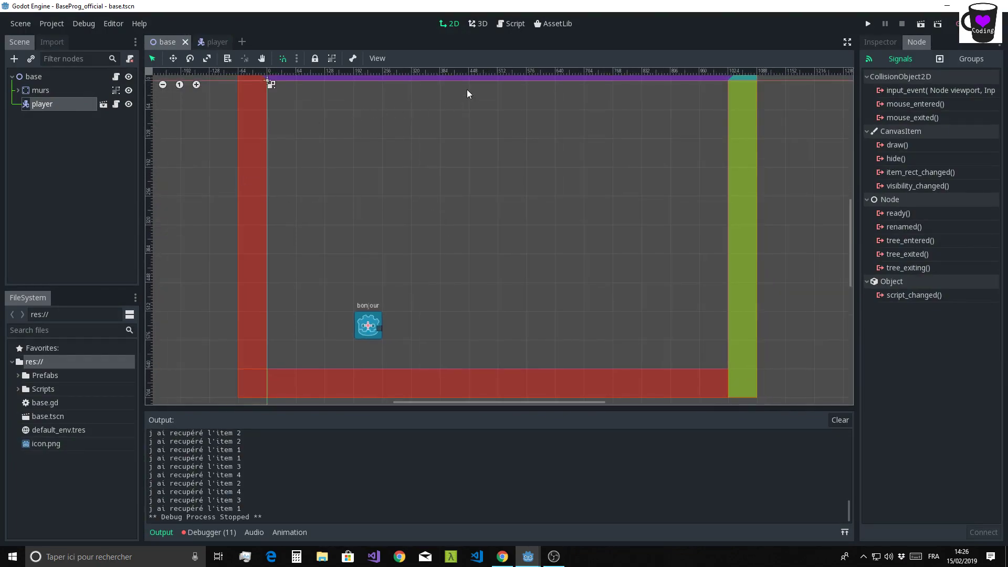
{"action": "left_click", "coordinate": [514, 23]}
{"action": "scroll", "coordinate": [455, 247], "scroll_direction": "down", "scroll_amount": 5}
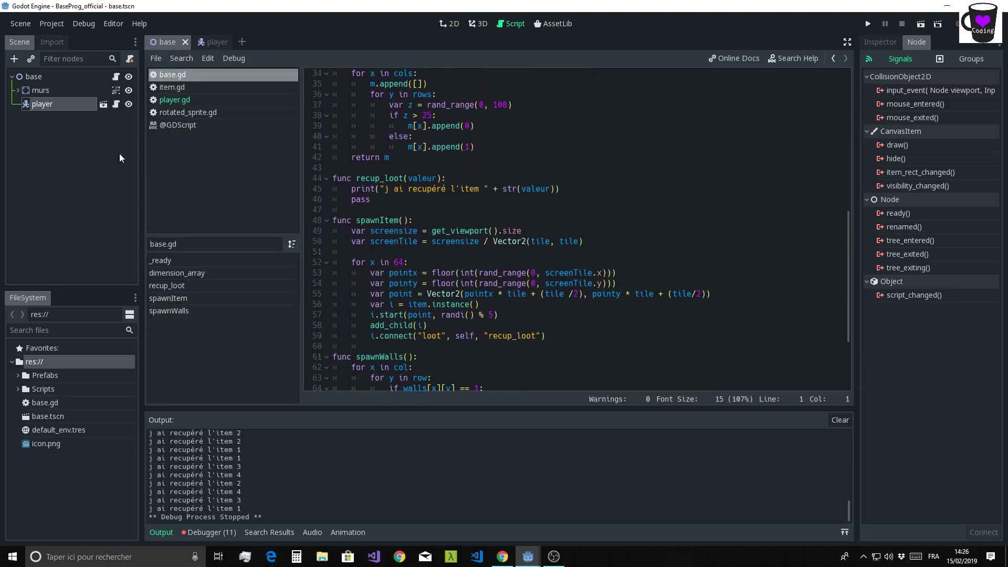
Open player.gd and highlight the direction input lines 22–25 and the movement(vel) call on line 26
{"action": "left_click", "coordinate": [175, 100]}
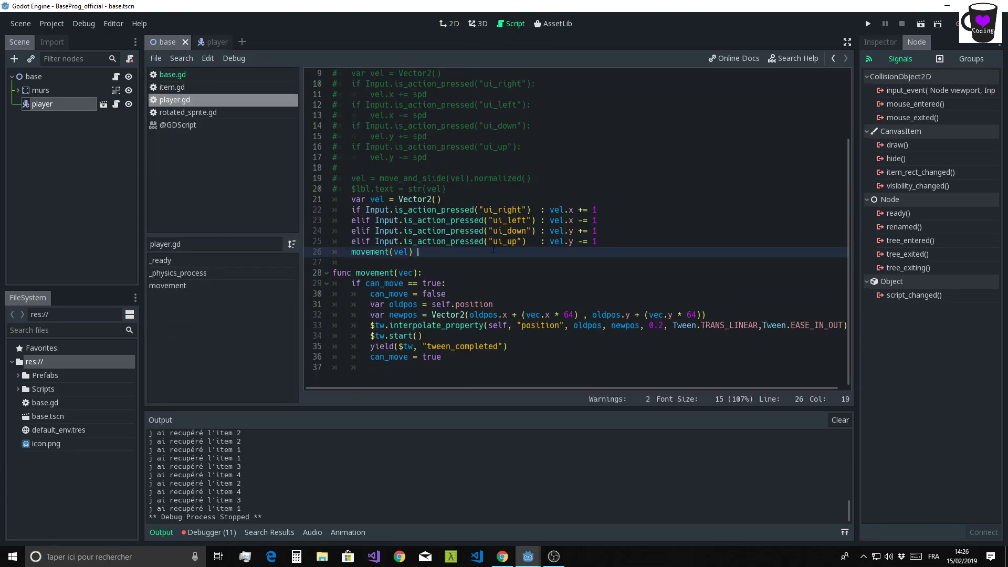
{"action": "left_click_drag", "start_coordinate": [598, 242], "coordinate": [315, 210]}
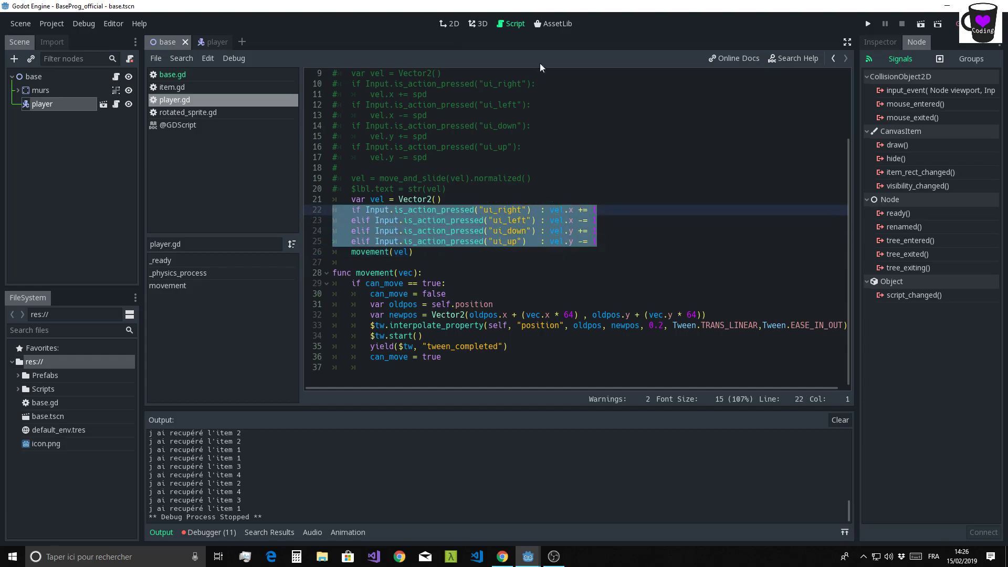
{"action": "scroll", "coordinate": [473, 183], "scroll_direction": "up", "scroll_amount": 3}
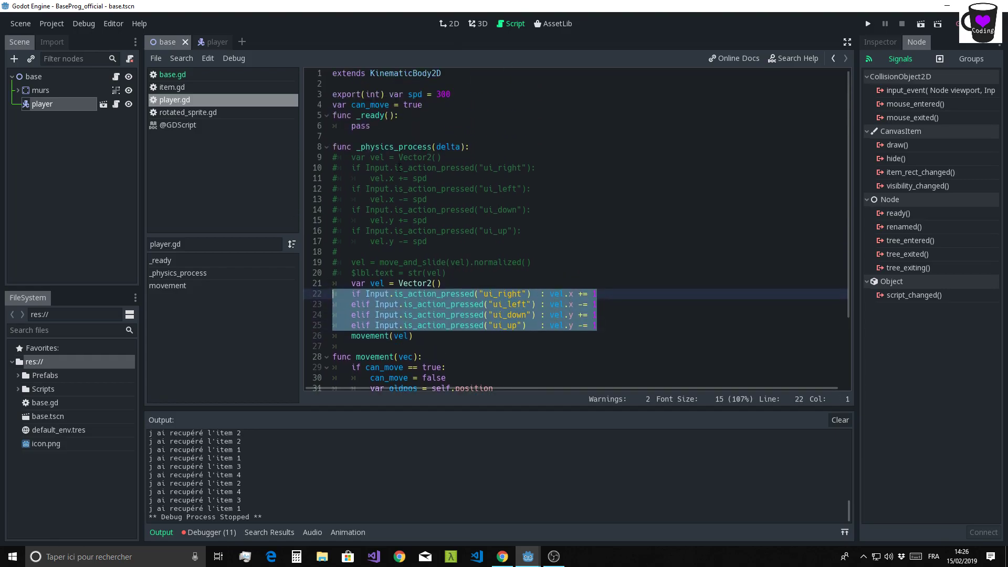
{"action": "double_click", "coordinate": [420, 178]}
{"action": "left_click", "coordinate": [583, 276]}
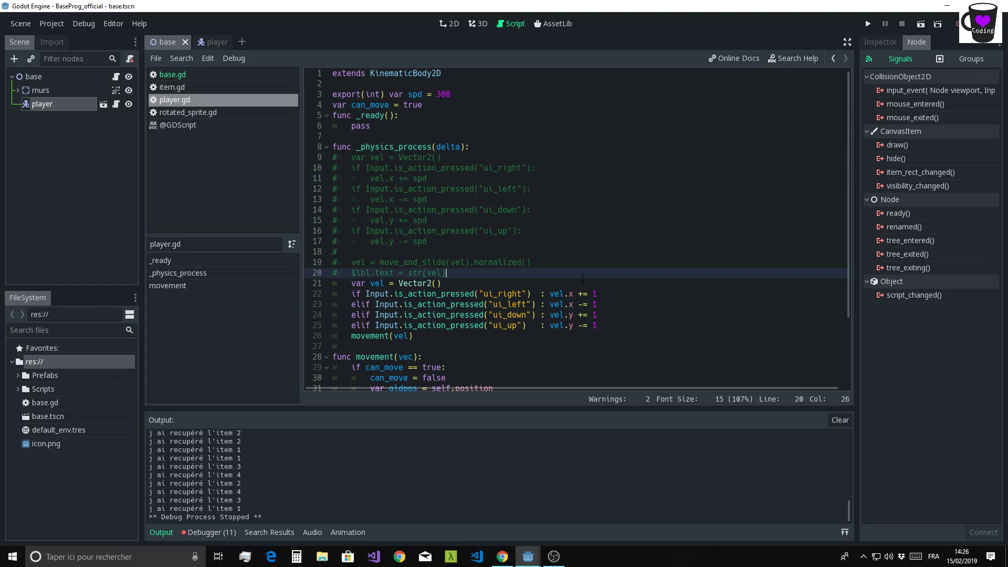
{"action": "scroll", "coordinate": [551, 241], "scroll_direction": "down", "scroll_amount": 3}
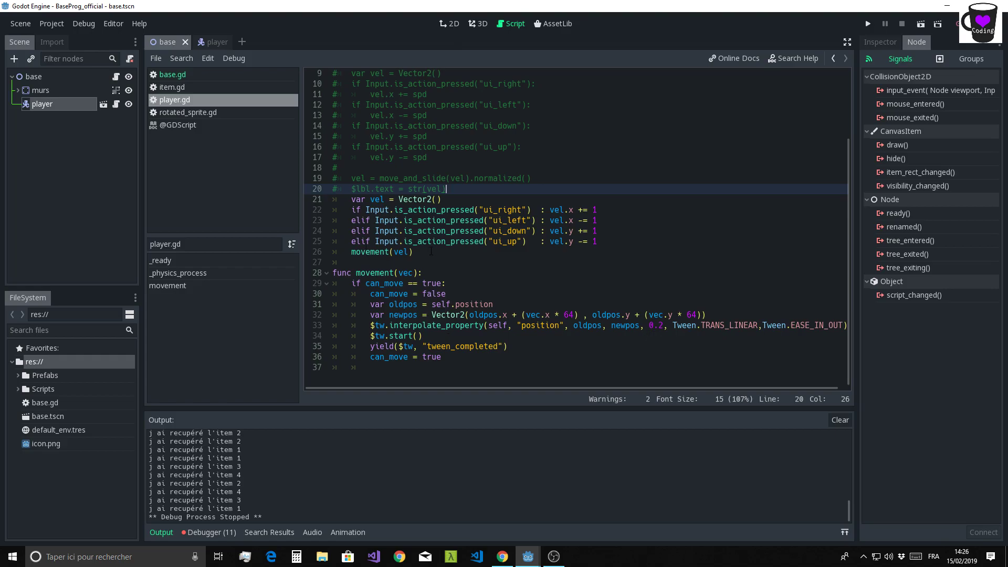
{"action": "left_click_drag", "start_coordinate": [431, 251], "coordinate": [352, 252]}
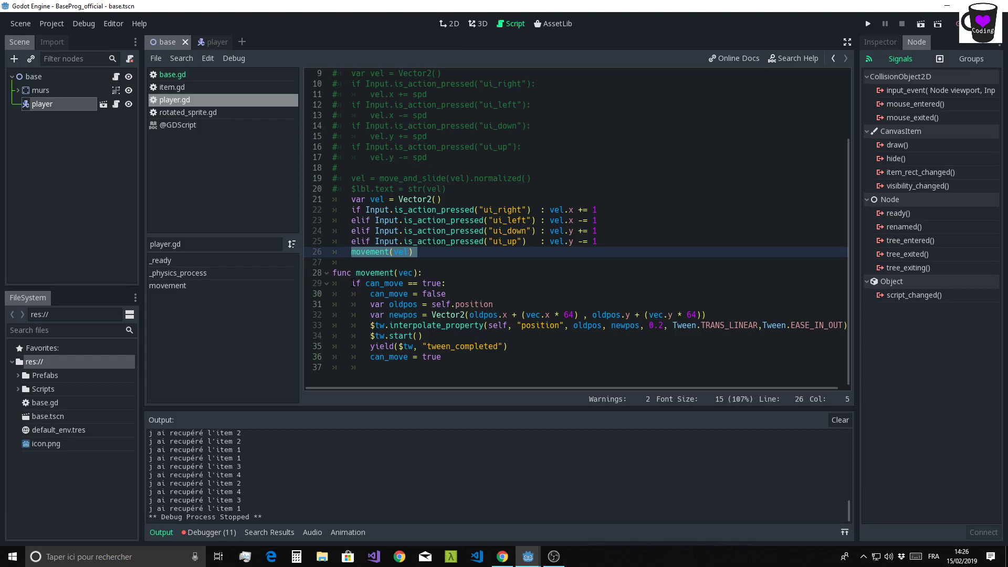
Highlight the can_move check and declaration, tween setup lines 31–34, and the can_move reset line
{"action": "left_click_drag", "start_coordinate": [351, 284], "coordinate": [474, 285]}
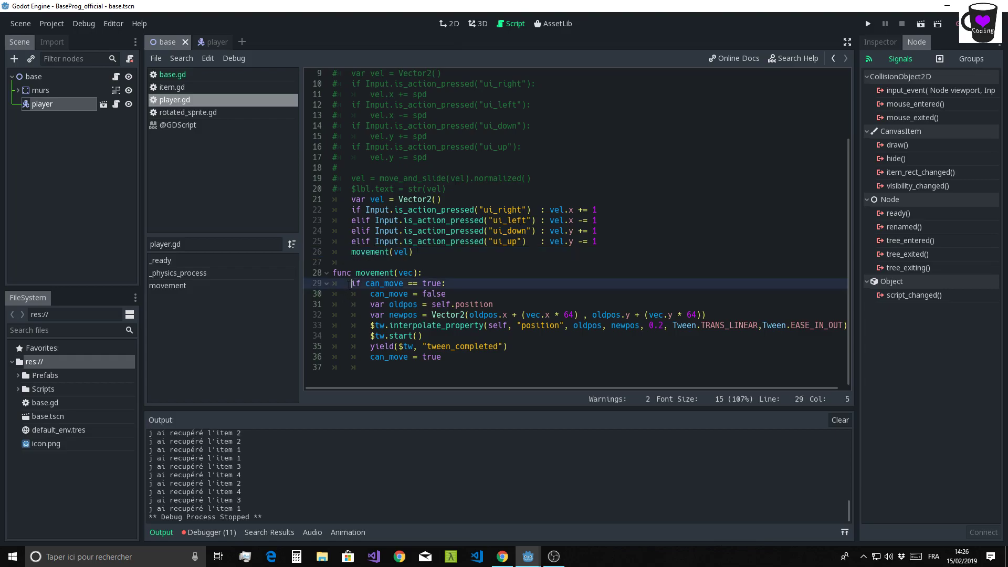
{"action": "scroll", "coordinate": [447, 197], "scroll_direction": "up", "scroll_amount": 3}
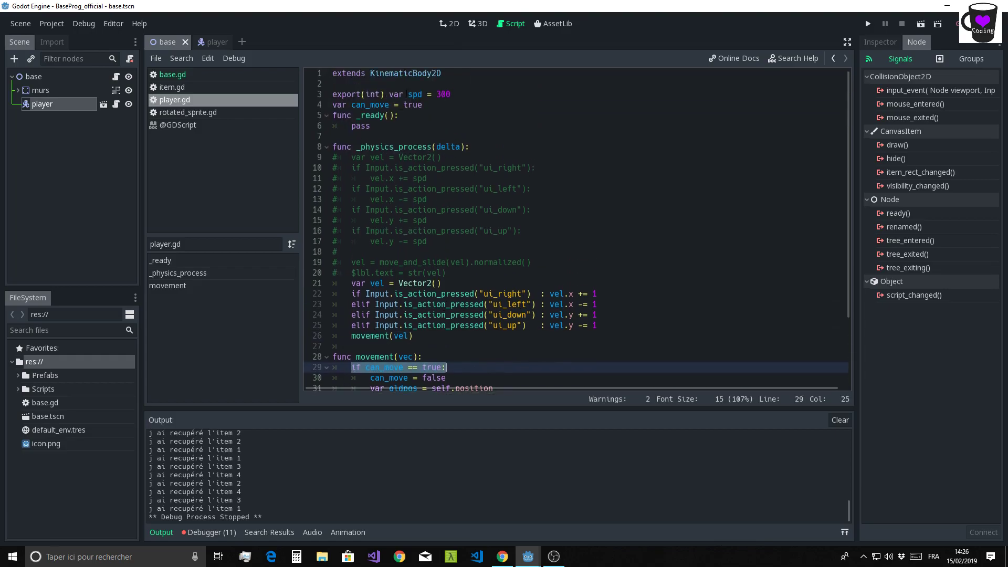
{"action": "left_click_drag", "start_coordinate": [430, 108], "coordinate": [295, 112]}
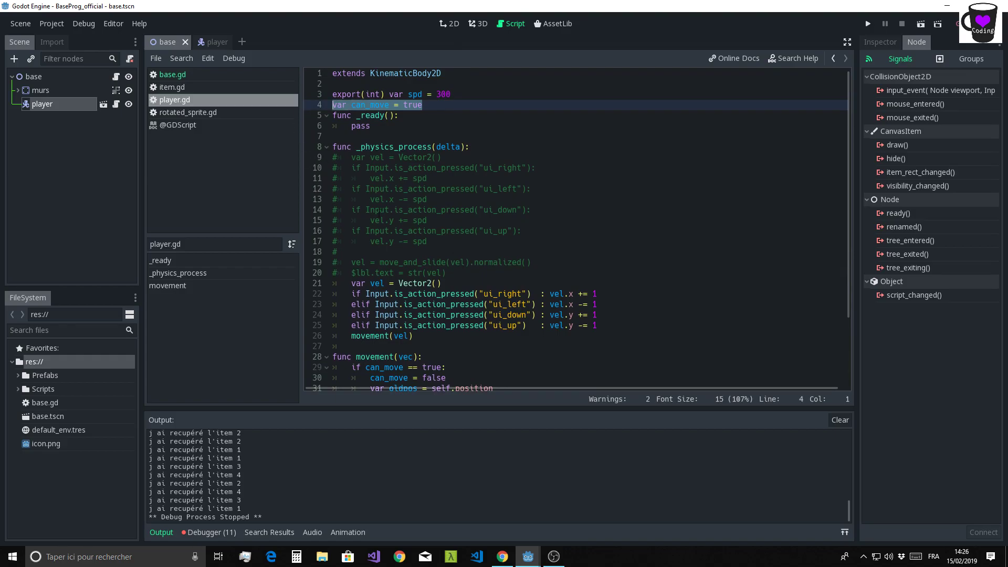
{"action": "scroll", "coordinate": [315, 159], "scroll_direction": "down", "scroll_amount": 3}
{"action": "left_click", "coordinate": [451, 284]}
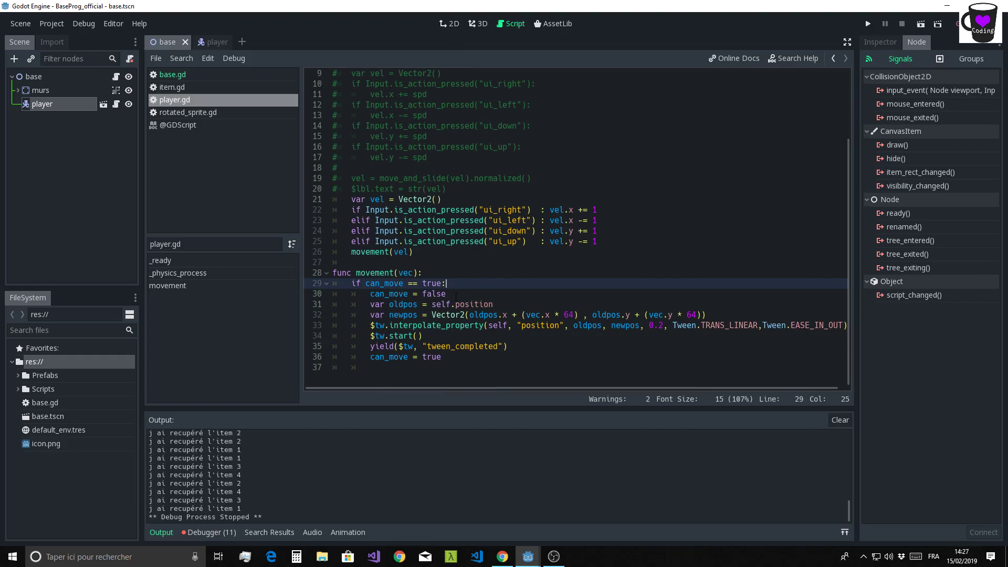
{"action": "left_click", "coordinate": [454, 295]}
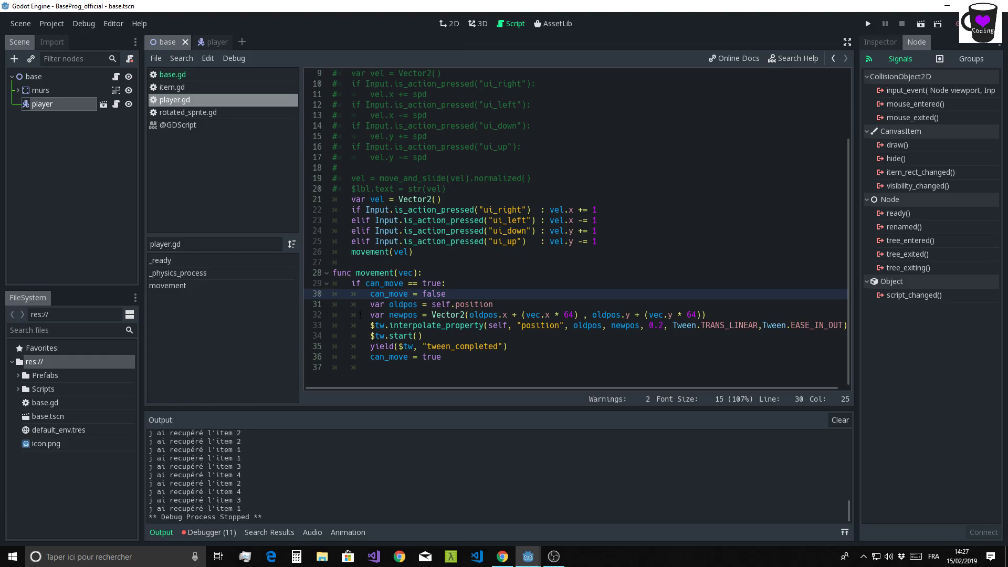
{"action": "mouse_move", "coordinate": [371, 304]}
{"action": "left_mouse_down"}
{"action": "mouse_move", "coordinate": [536, 339]}
{"action": "mouse_move", "coordinate": [370, 347]}
{"action": "left_mouse_up"}
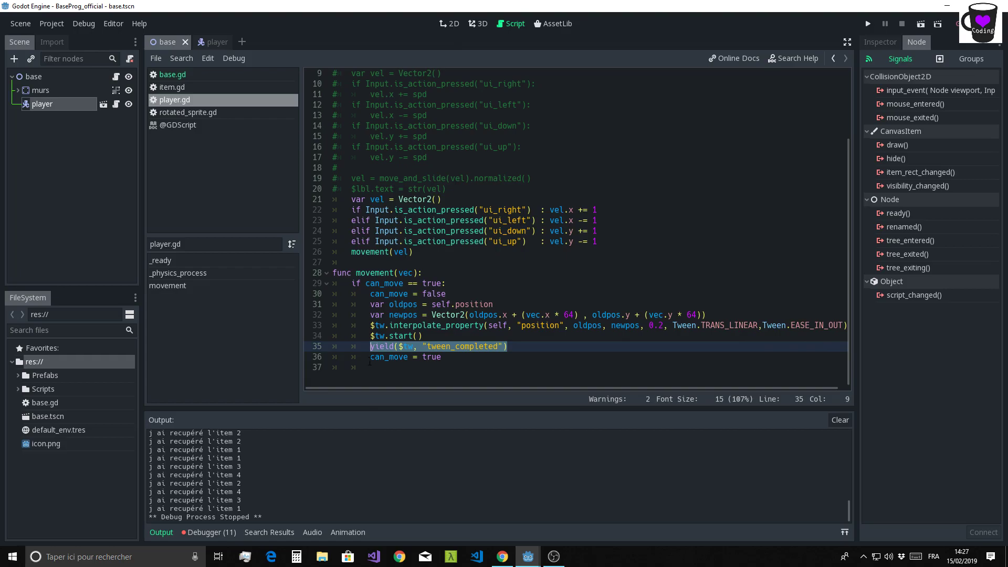
{"action": "left_click_drag", "start_coordinate": [371, 357], "coordinate": [448, 358]}
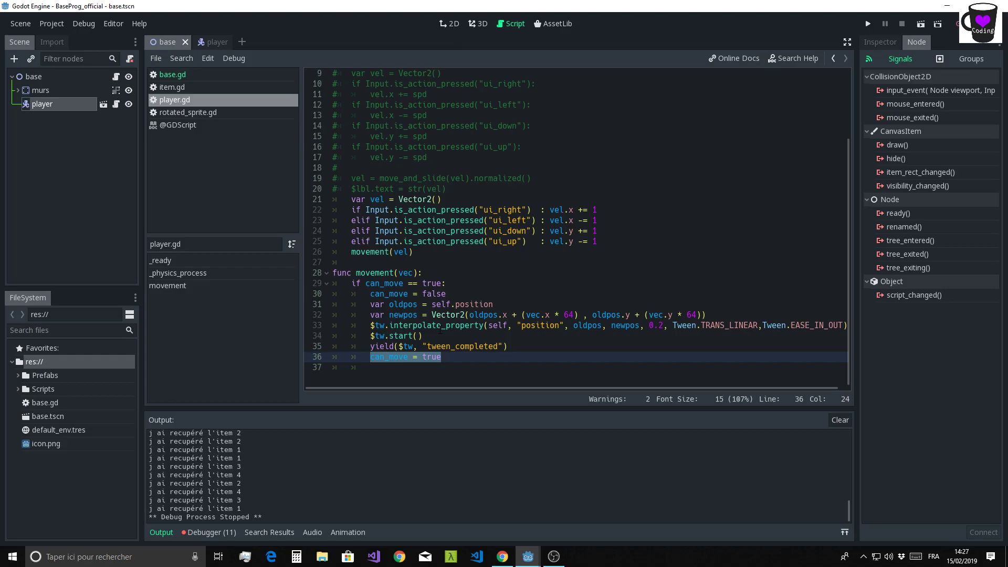
{"action": "scroll", "coordinate": [353, 227], "scroll_direction": "up", "scroll_amount": 3}
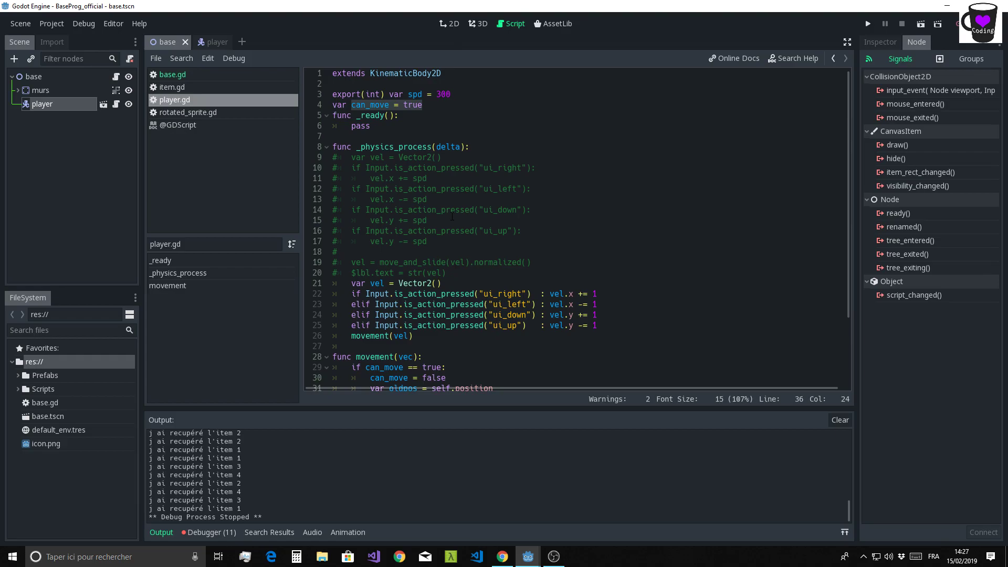
{"action": "scroll", "coordinate": [554, 210], "scroll_direction": "down", "scroll_amount": 3}
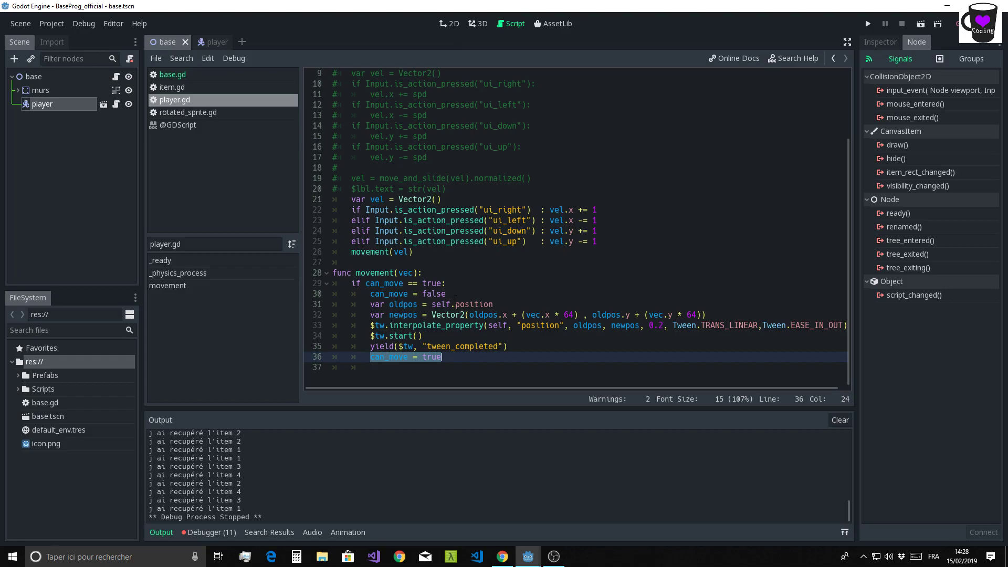
Hide the Output panel and switch from player.gd to the base scene's 2D view
{"action": "left_click", "coordinate": [155, 529]}
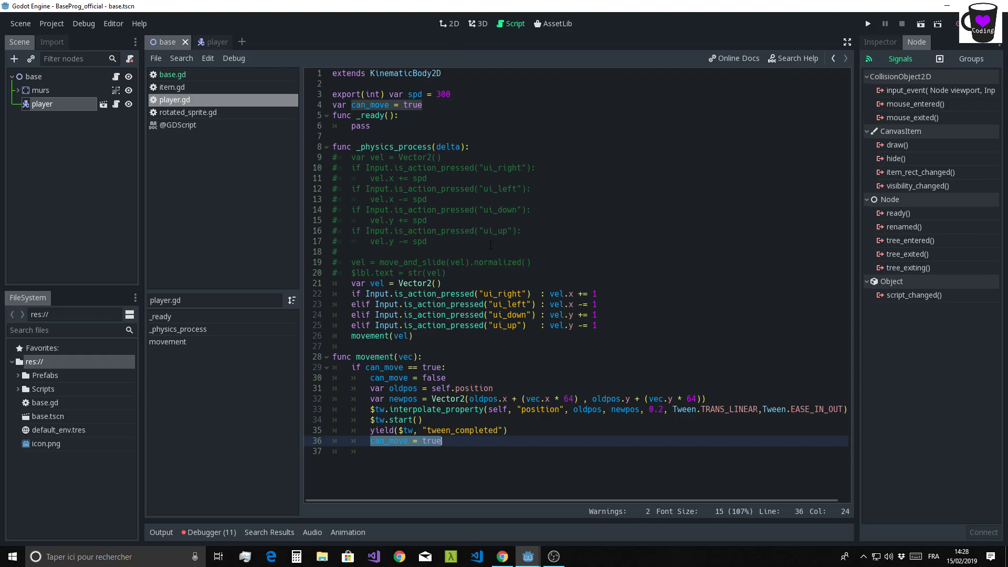
{"action": "left_click", "coordinate": [457, 273]}
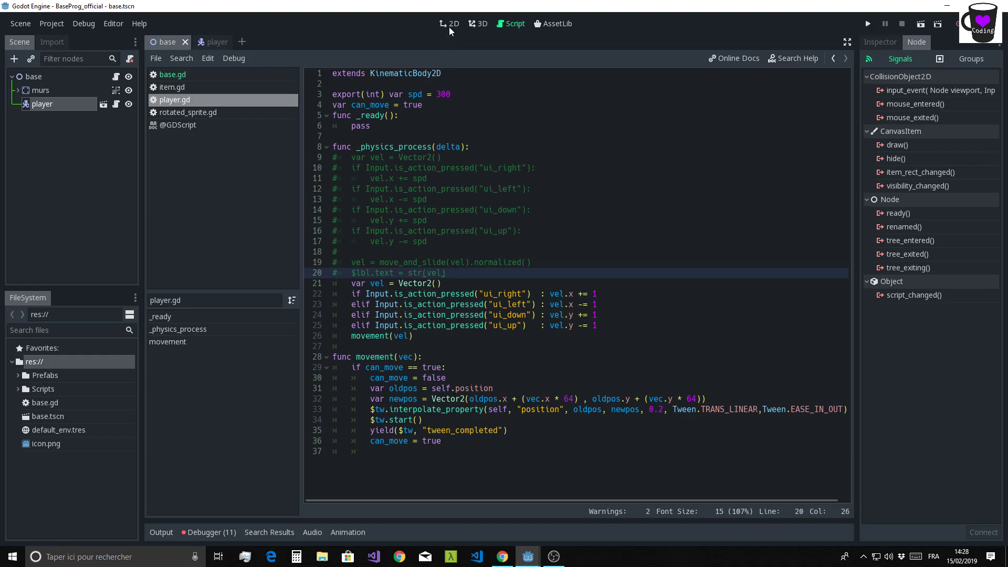
{"action": "left_click", "coordinate": [449, 27]}
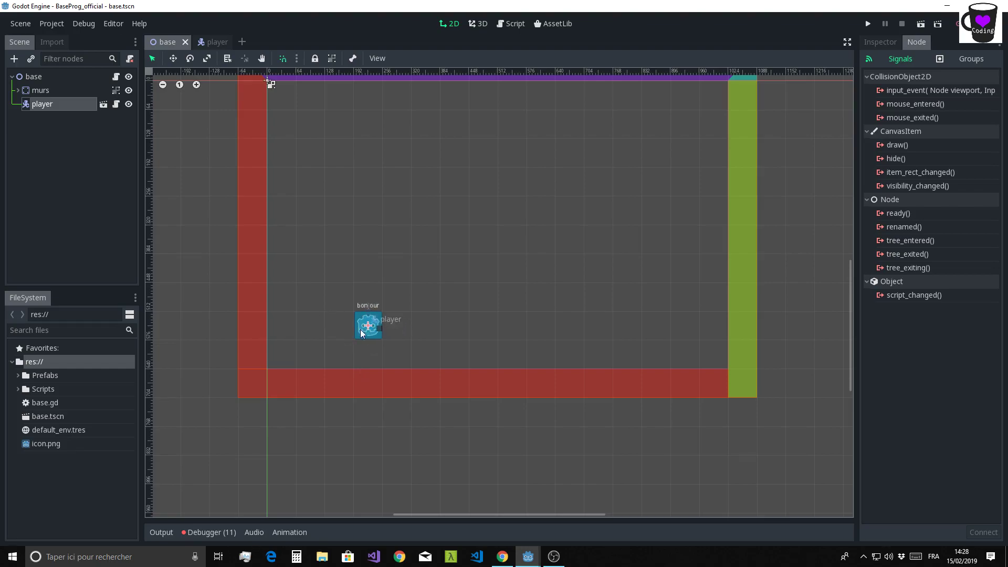
Frame the level so the top wall is visible, then save and run the game
{"action": "scroll", "coordinate": [367, 326], "scroll_direction": "up", "scroll_amount": 1}
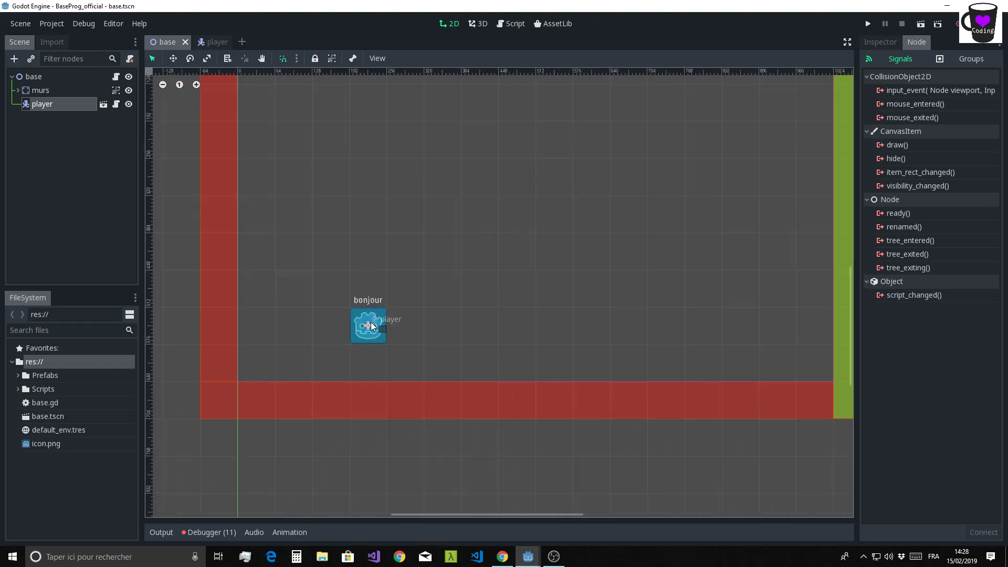
{"action": "scroll", "coordinate": [368, 326], "scroll_direction": "up", "scroll_amount": 1}
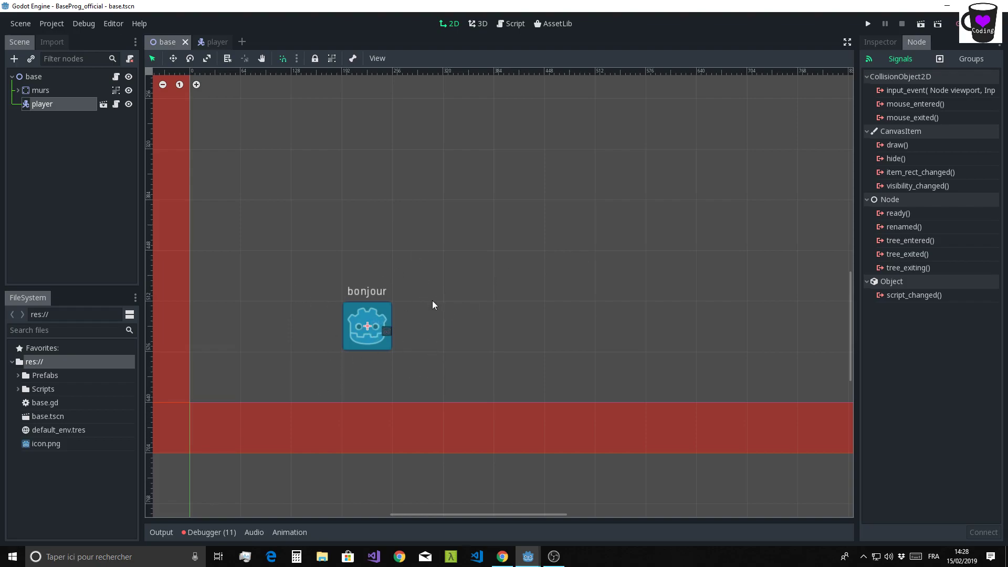
{"action": "scroll", "coordinate": [664, 171], "scroll_direction": "down", "scroll_amount": 3}
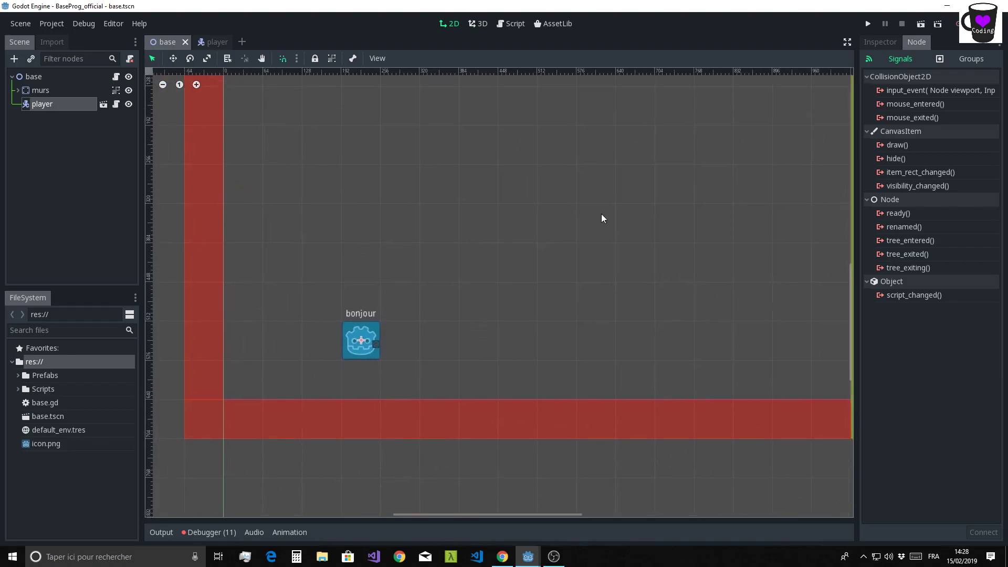
{"action": "scroll", "coordinate": [598, 236], "scroll_direction": "down", "scroll_amount": 1}
{"action": "middle_click_drag", "start_coordinate": [591, 244], "coordinate": [592, 267]}
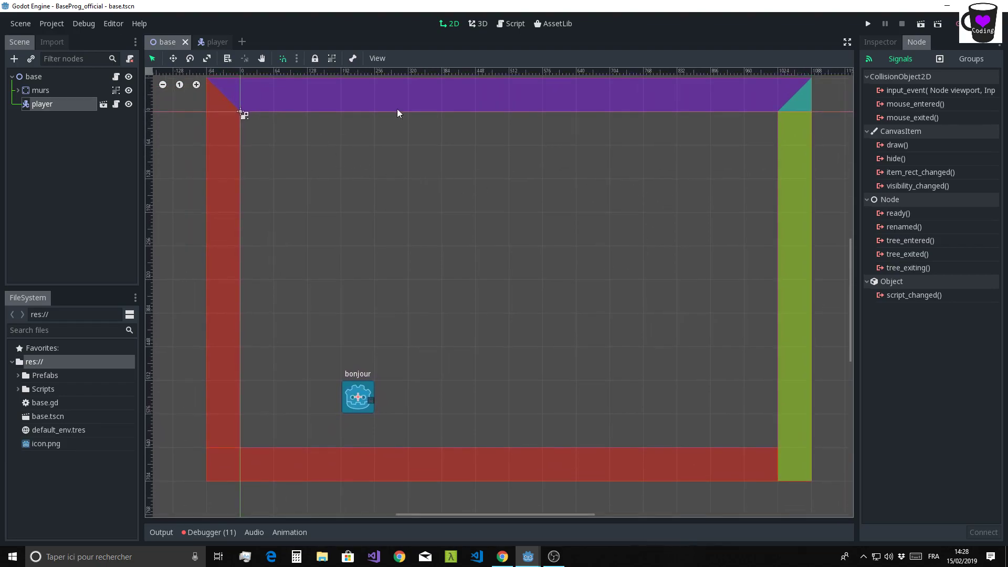
{"action": "left_click", "coordinate": [868, 23]}
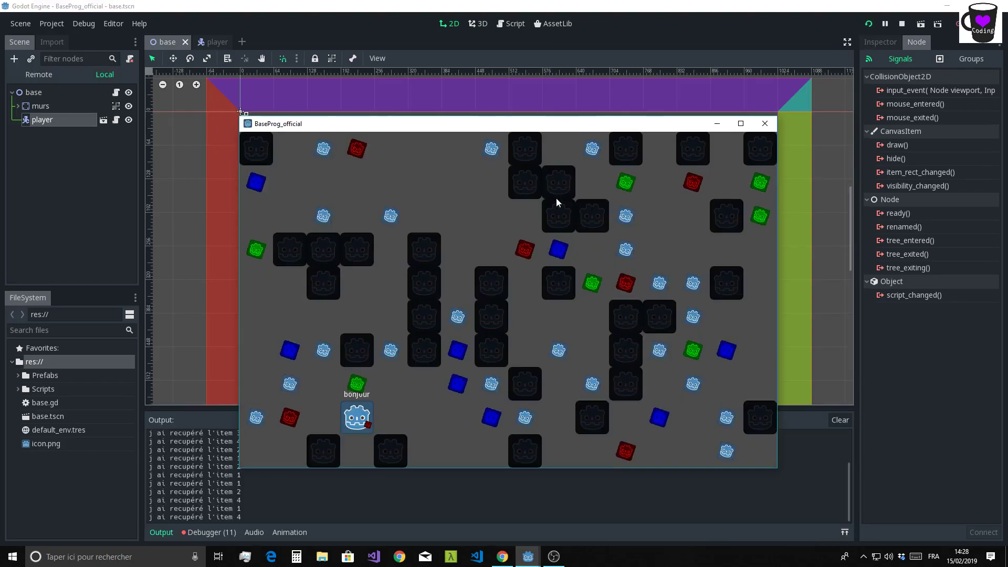
Step the player right and up tile by tile, then close the game and return to player.gd
{"action": "key", "text": "Right"}
{"action": "key", "text": "Up"}
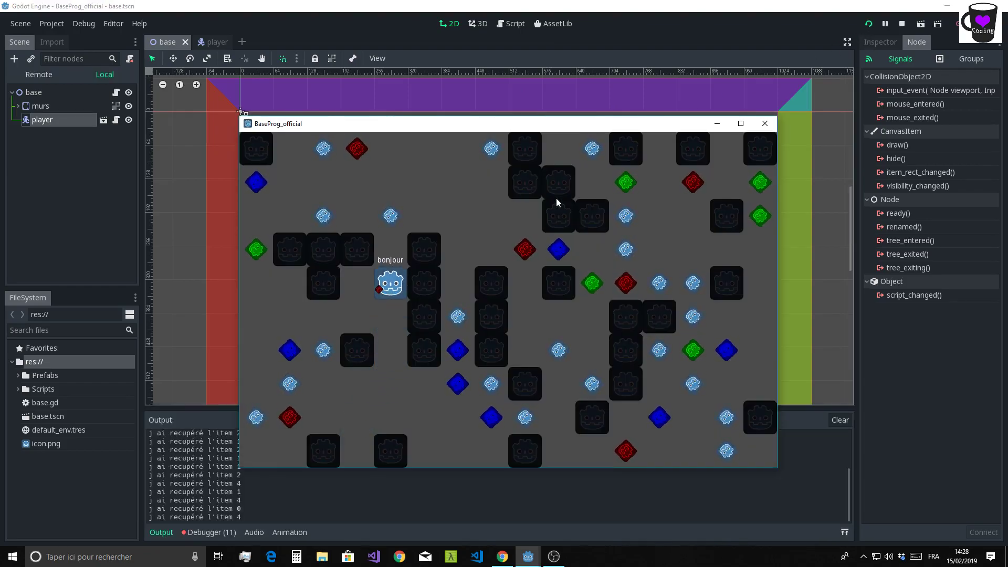
{"action": "key", "text": "Up"}
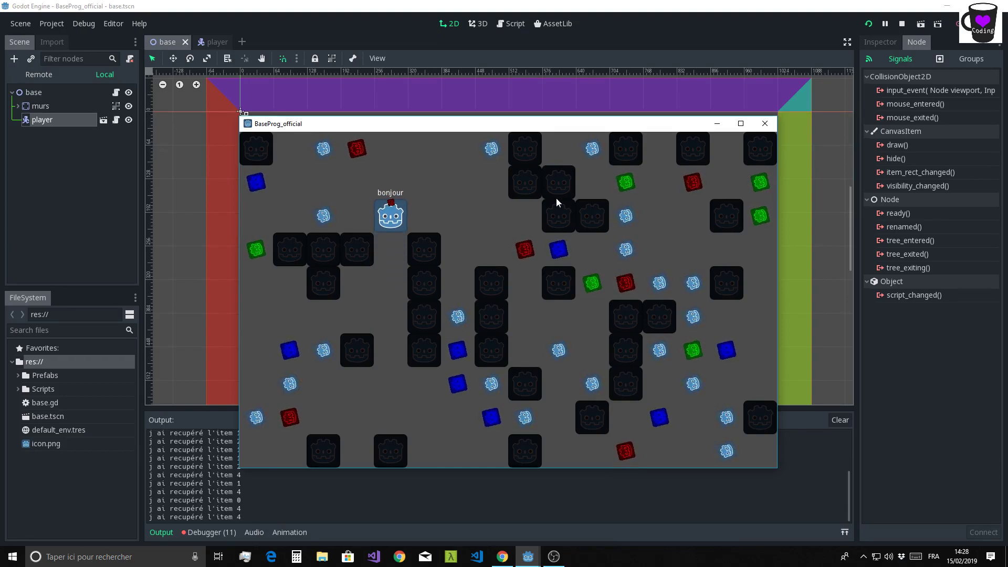
{"action": "key", "text": "Right"}
{"action": "key", "text": "Right"}
{"action": "key", "text": "Right"}
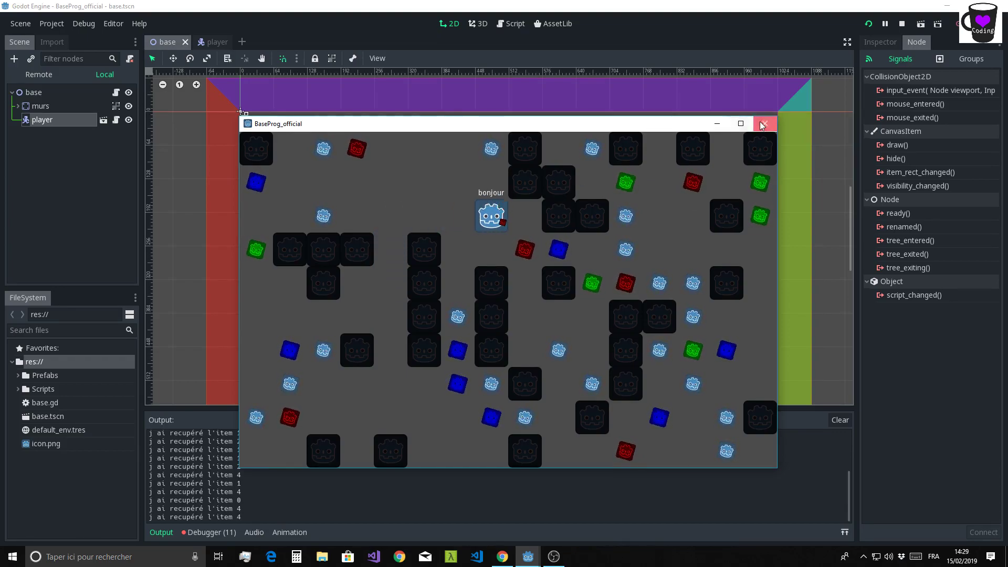
{"action": "left_click", "coordinate": [764, 124]}
{"action": "left_click", "coordinate": [513, 24]}
Hide the output log and delete Tween.TRANS_LINEAR from line 33's tween call
{"action": "scroll", "coordinate": [651, 245], "scroll_direction": "down", "scroll_amount": 3}
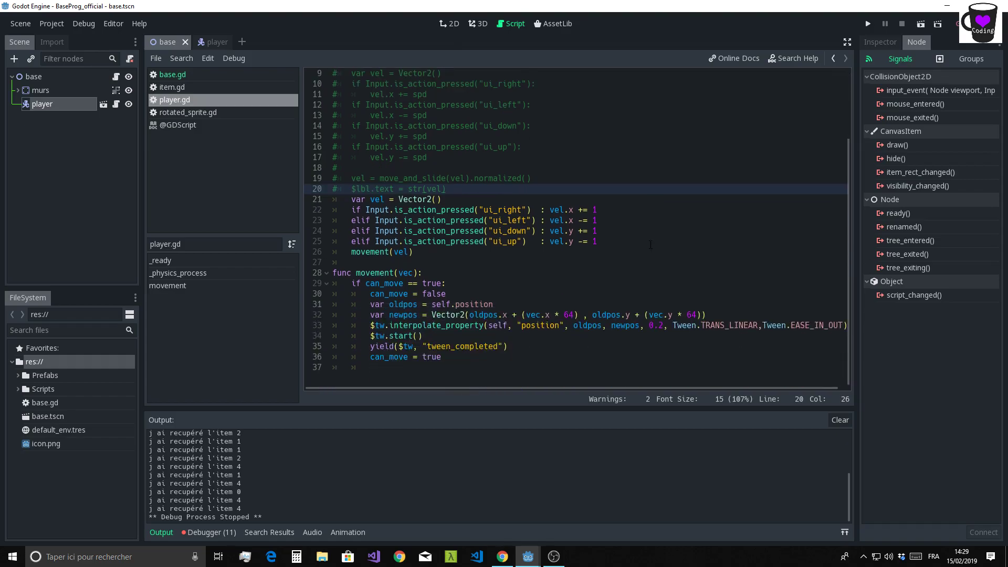
{"action": "left_click", "coordinate": [160, 532]}
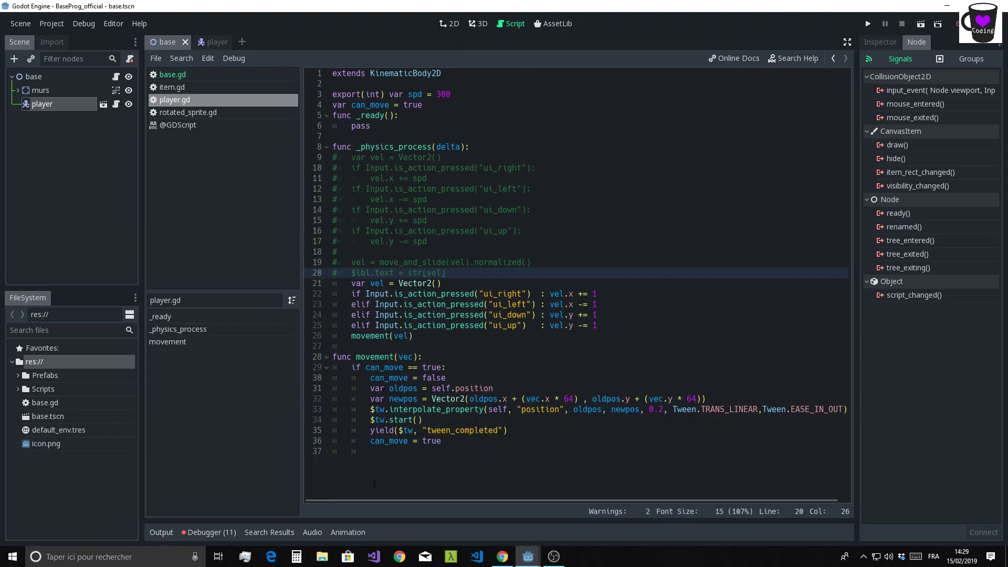
{"action": "left_click_drag", "start_coordinate": [528, 501], "coordinate": [583, 500]}
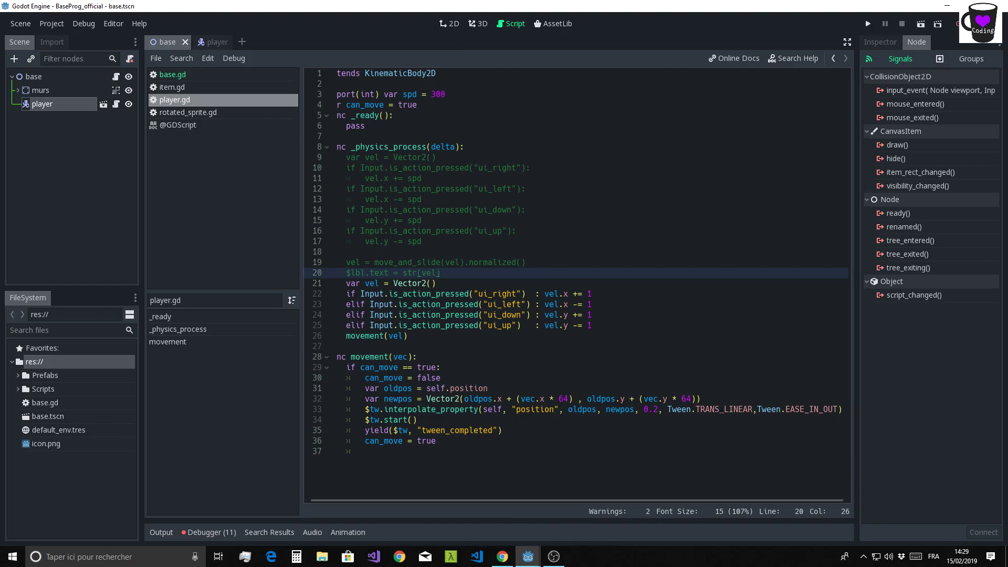
{"action": "left_click_drag", "start_coordinate": [692, 410], "coordinate": [753, 410]}
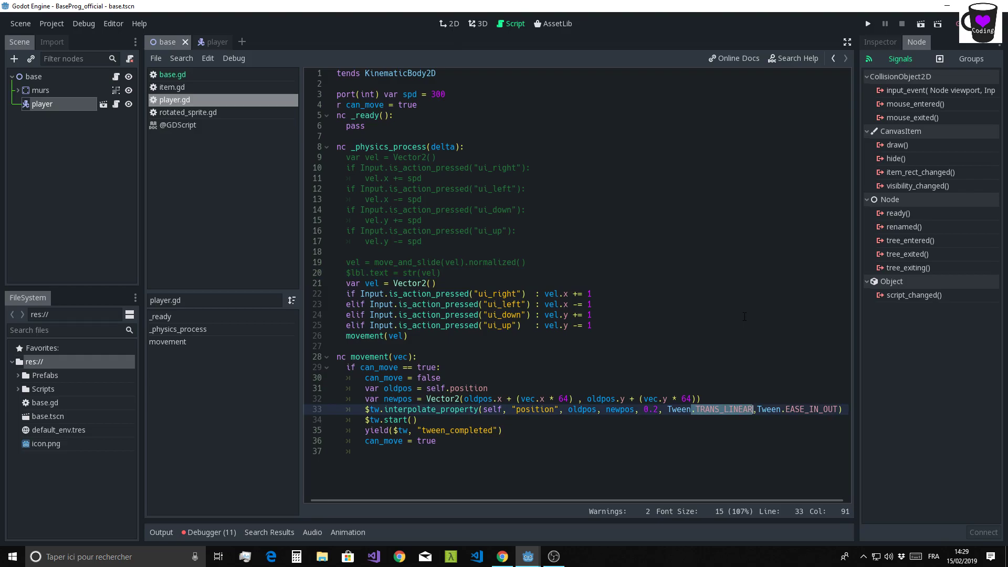
{"action": "key", "text": "BackSpace"}
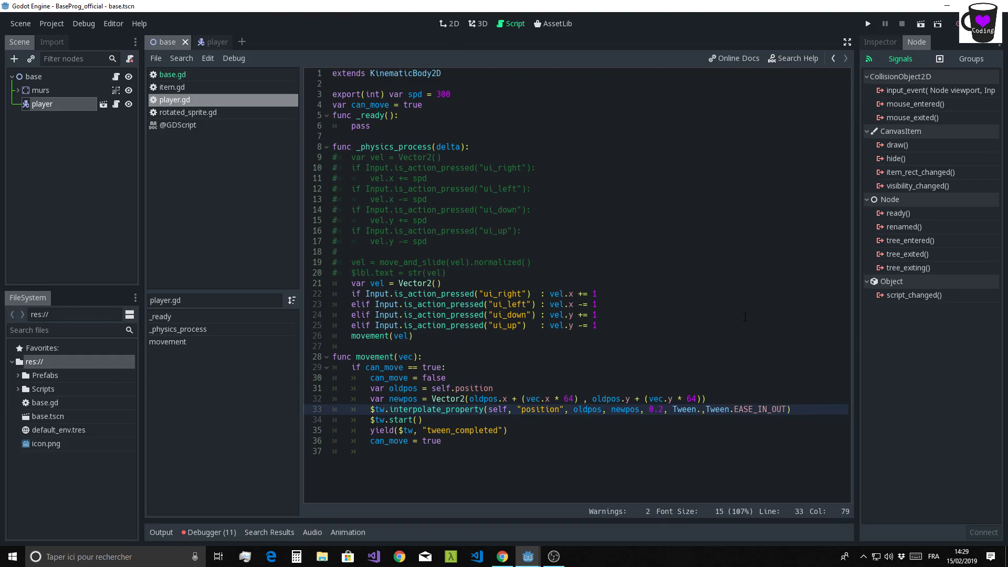
Insert Tween.TRANS_ELASTIC via autocomplete on line 33, then save and run the game
{"action": "type", "text": ","}
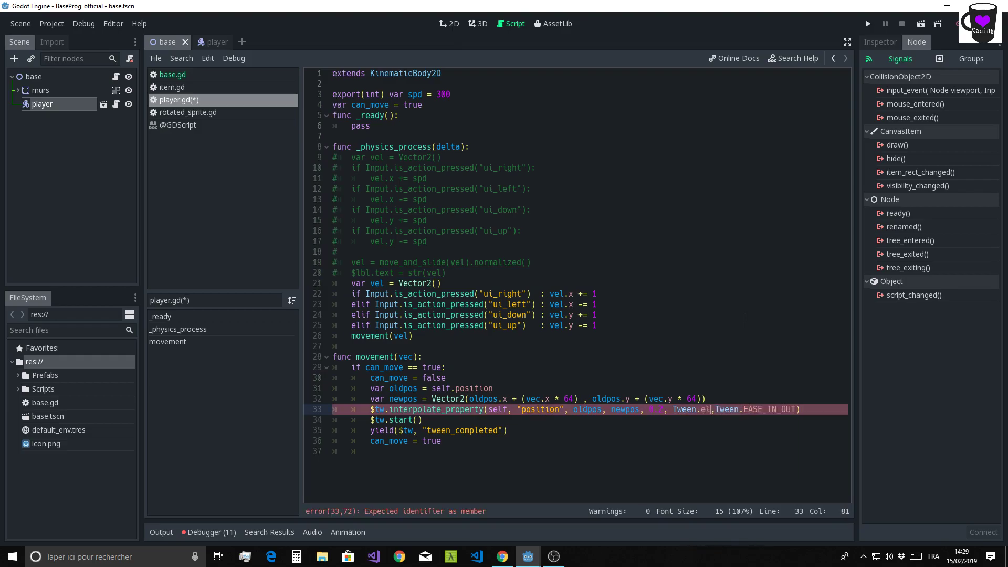
{"action": "key", "text": "ctrl+space"}
{"action": "type", "text": "EL"}
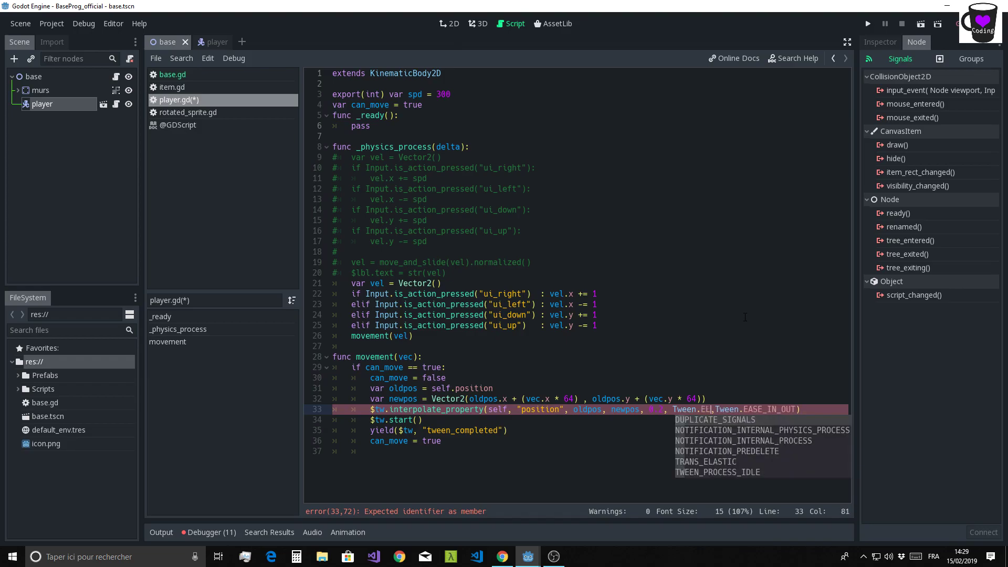
{"action": "key", "text": "BackSpace"}
{"action": "key", "text": "BackSpace"}
{"action": "key", "text": "BackSpace"}
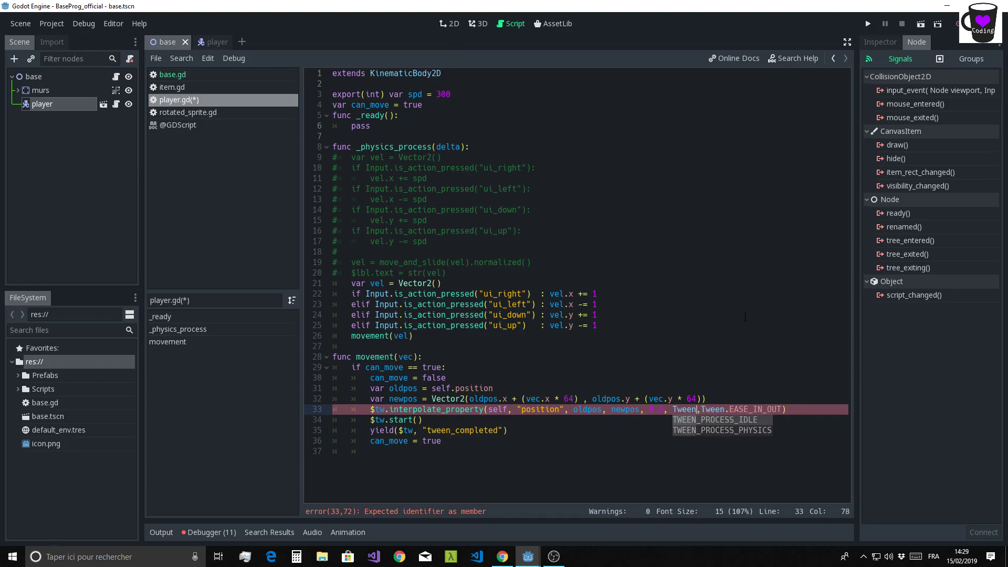
{"action": "key", "text": "BackSpace"}
{"action": "key", "text": "BackSpace"}
{"action": "key", "text": "BackSpace"}
{"action": "key", "text": "BackSpace"}
{"action": "key", "text": "BackSpace"}
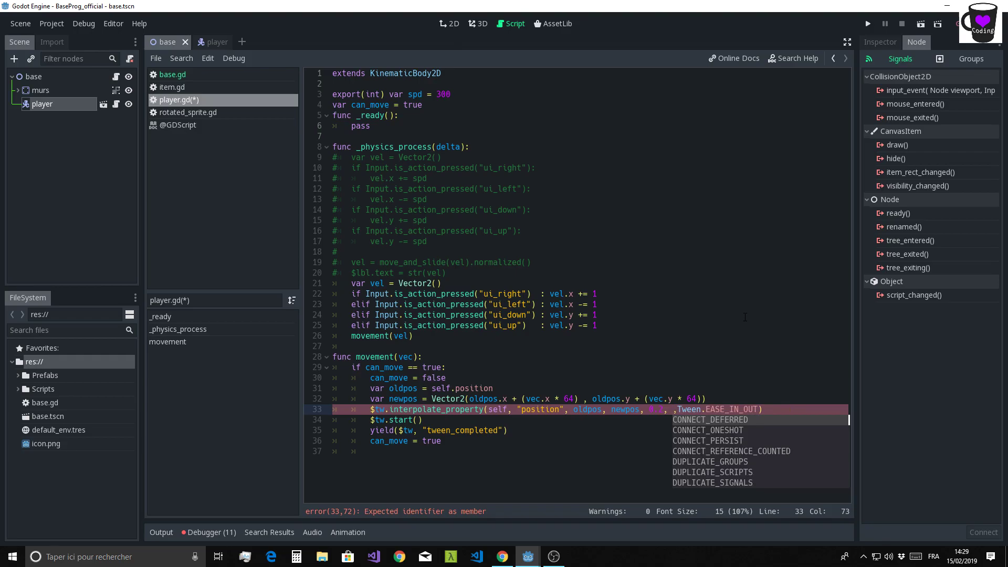
{"action": "key", "text": "ctrl+space"}
{"action": "key", "text": "Down"}
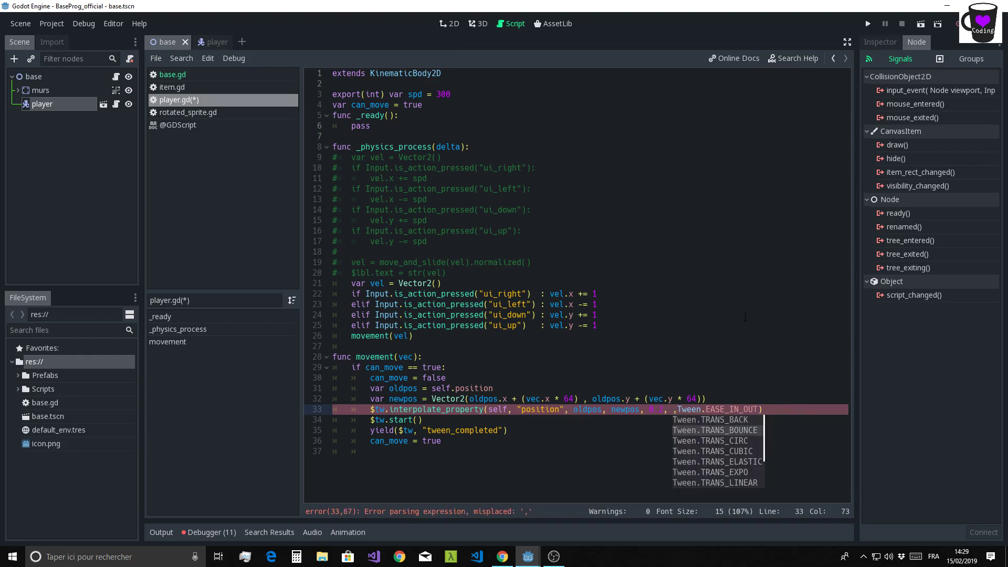
{"action": "key", "text": "Down"}
{"action": "key", "text": "Down"}
{"action": "key", "text": "Return"}
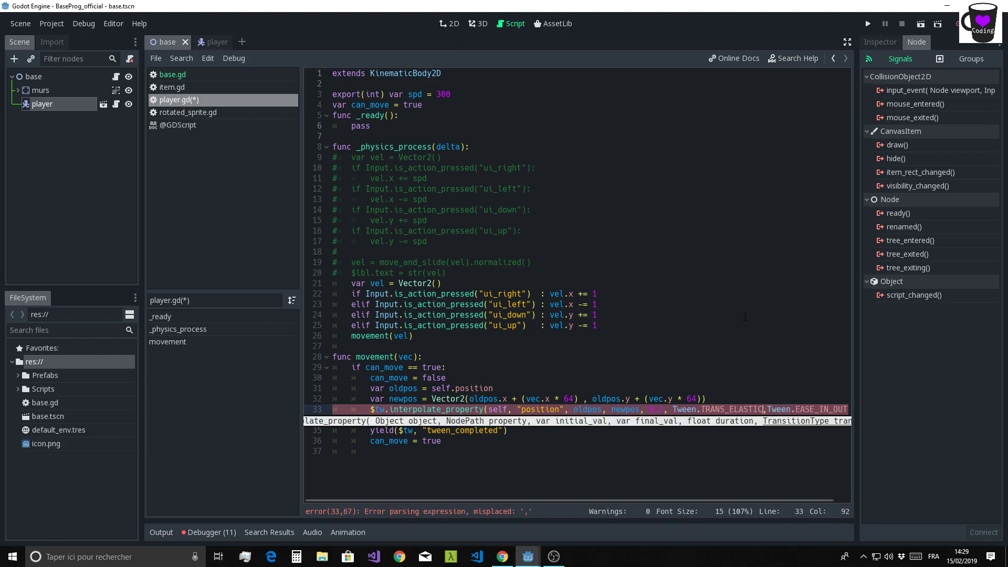
{"action": "left_click", "coordinate": [756, 295]}
{"action": "left_click", "coordinate": [868, 23]}
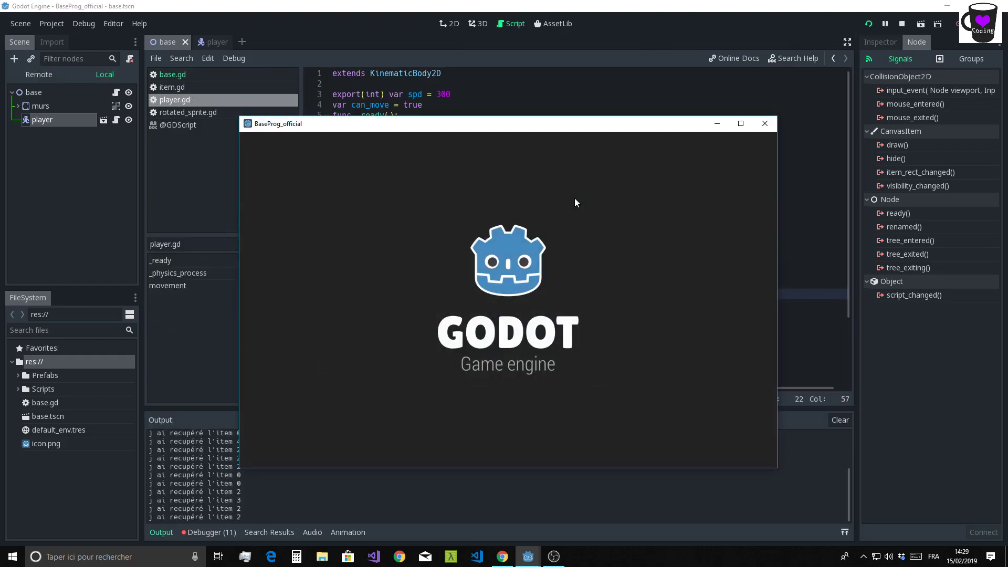
Steer the player up, right and down through the maze to test elastic movement
{"action": "key", "text": "Up"}
{"action": "key", "text": "Up"}
{"action": "key", "text": "Up"}
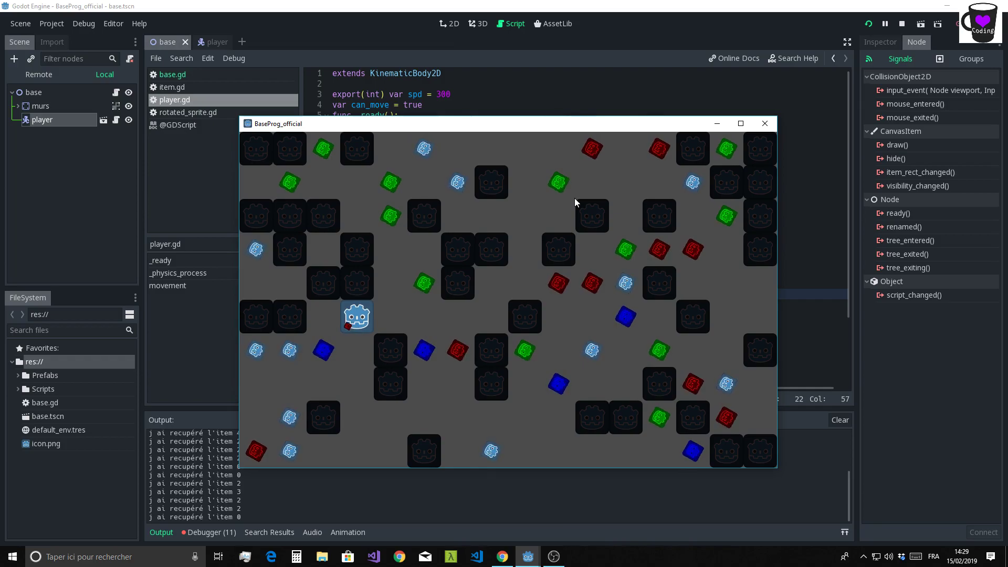
{"action": "key", "text": "Right"}
{"action": "key", "text": "Right"}
{"action": "key", "text": "Down"}
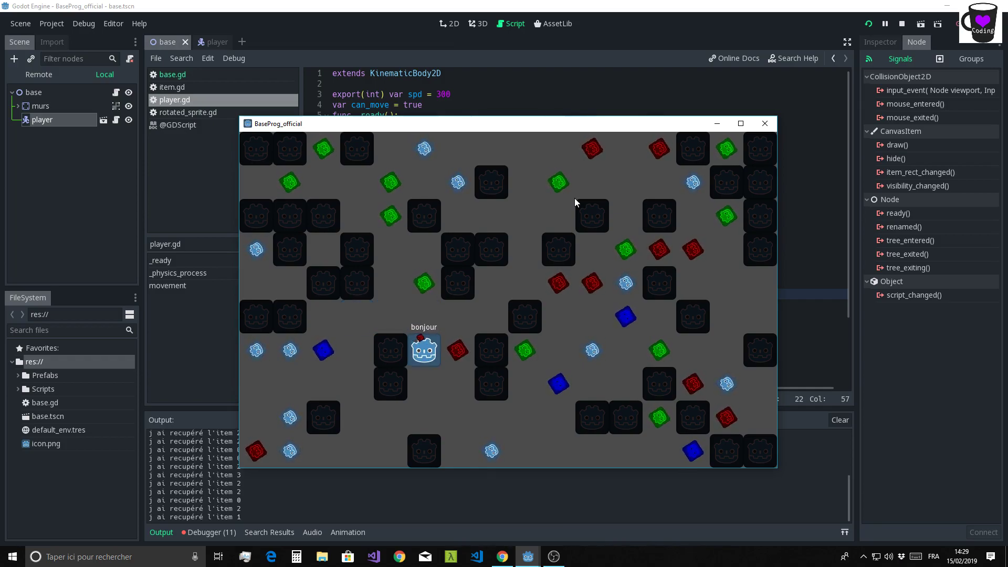
{"action": "key", "text": "Down"}
{"action": "key", "text": "Down"}
{"action": "key", "text": "Right"}
{"action": "key", "text": "Right"}
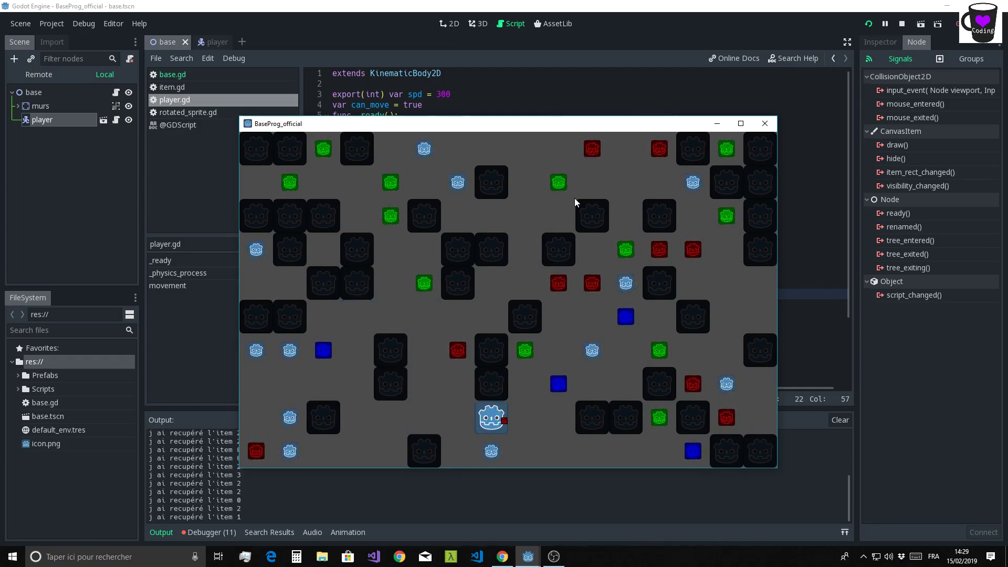
{"action": "key", "text": "Down"}
{"action": "key", "text": "Right"}
{"action": "key", "text": "Right"}
{"action": "key", "text": "Up"}
{"action": "key", "text": "Up"}
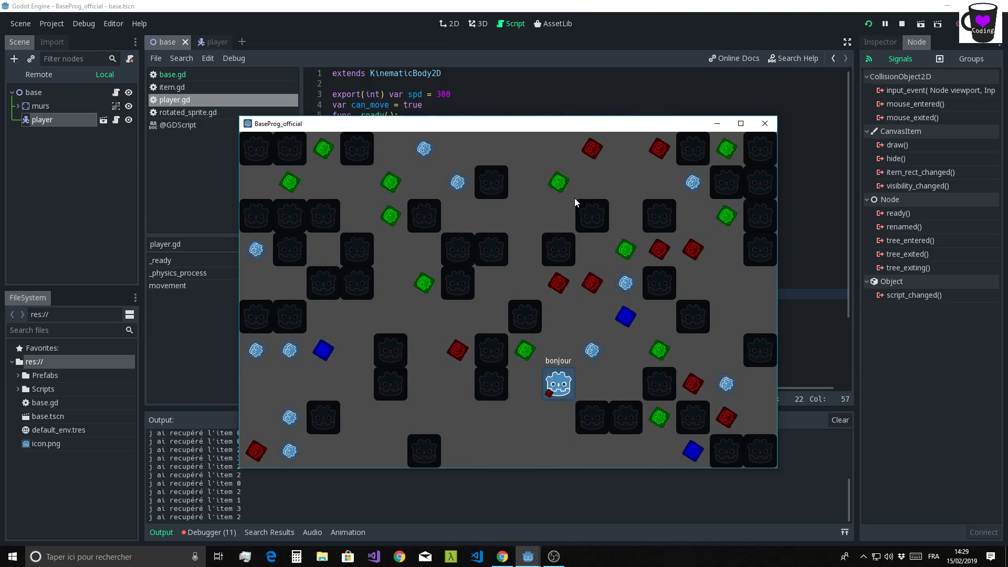
{"action": "key", "text": "Up"}
{"action": "key", "text": "Right"}
{"action": "key", "text": "Right"}
{"action": "key", "text": "Up"}
{"action": "key", "text": "Up"}
{"action": "key", "text": "Up"}
{"action": "key", "text": "Right"}
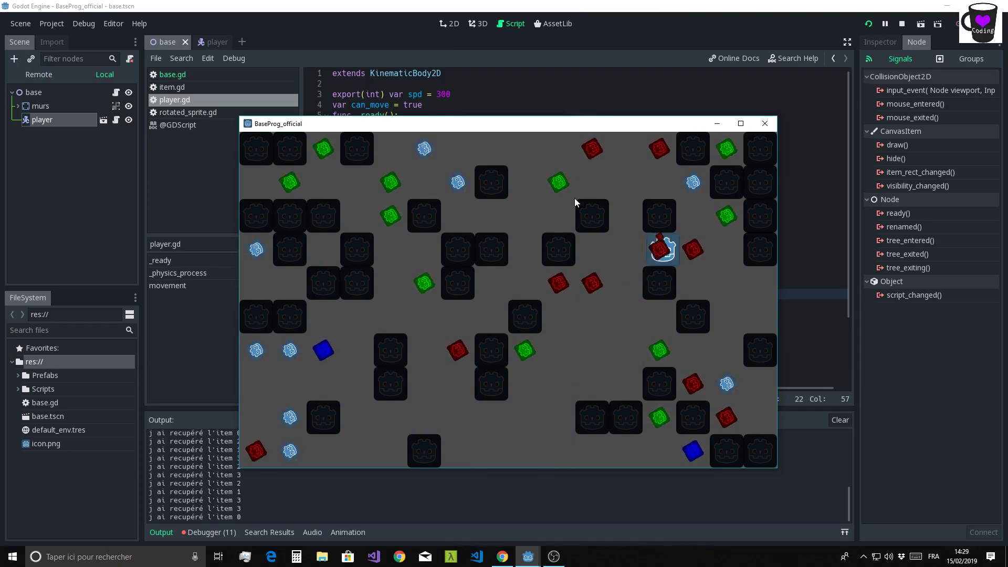
{"action": "key", "text": "Right"}
{"action": "key", "text": "Down"}
{"action": "key", "text": "Right"}
Move the player to collect the green and red items, then close the game window
{"action": "key", "text": "Down"}
{"action": "key", "text": "Down"}
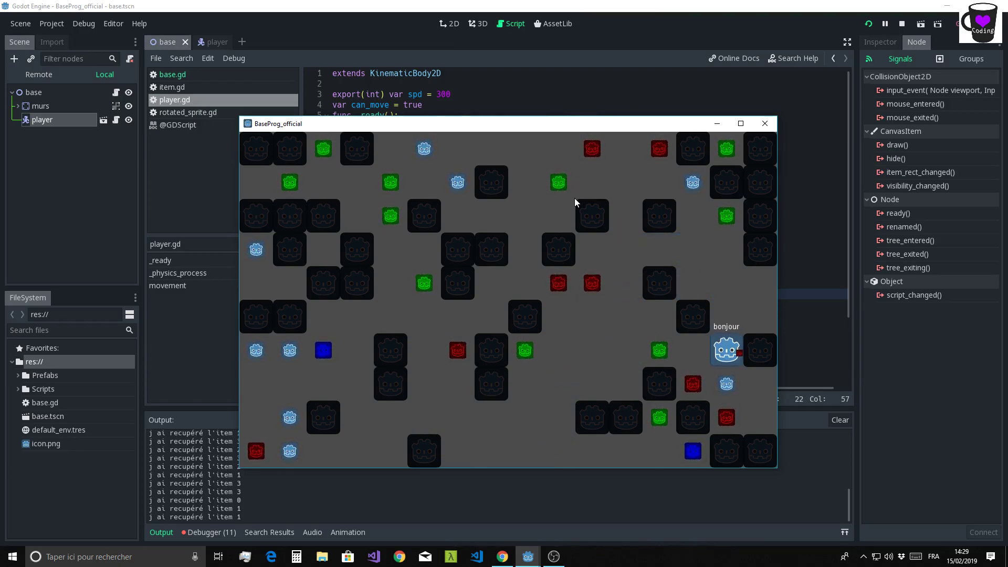
{"action": "key", "text": "Down"}
{"action": "key", "text": "Left"}
{"action": "key", "text": "Up"}
{"action": "key", "text": "Left"}
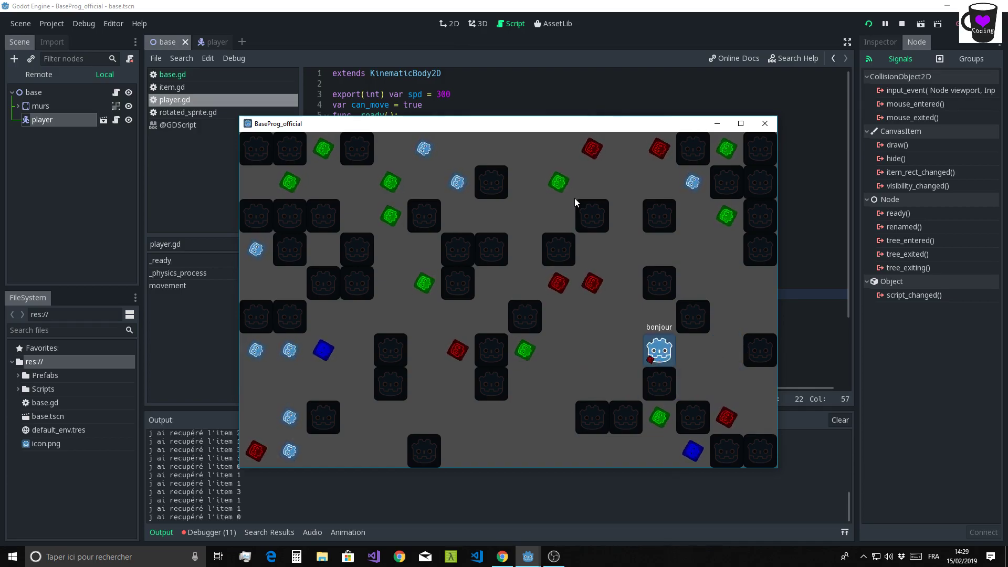
{"action": "key", "text": "Left"}
{"action": "key", "text": "Left"}
{"action": "key", "text": "Left"}
{"action": "key", "text": "Left"}
{"action": "key", "text": "Down"}
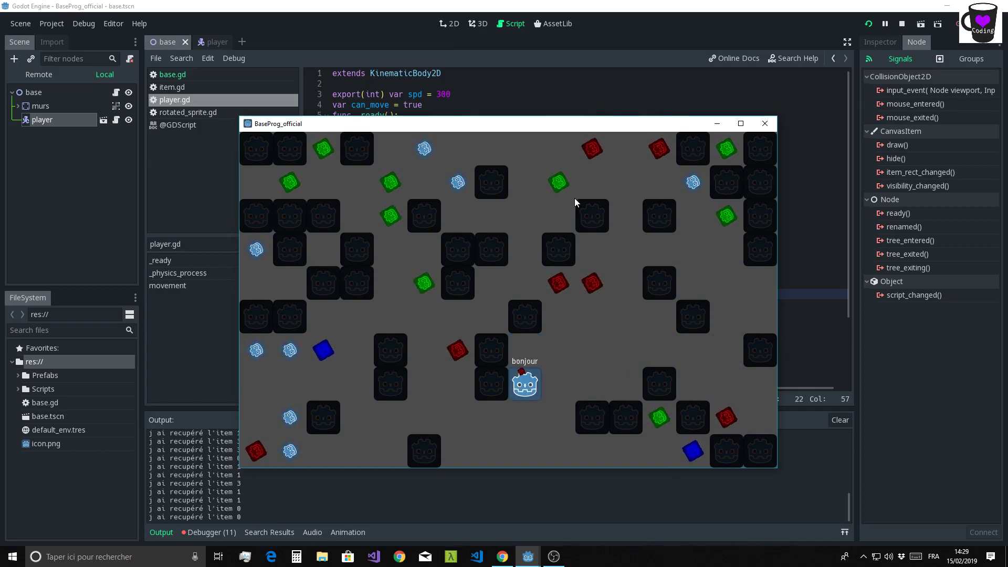
{"action": "key", "text": "Down"}
{"action": "key", "text": "Down"}
{"action": "key", "text": "Left"}
{"action": "key", "text": "Left"}
{"action": "key", "text": "Up"}
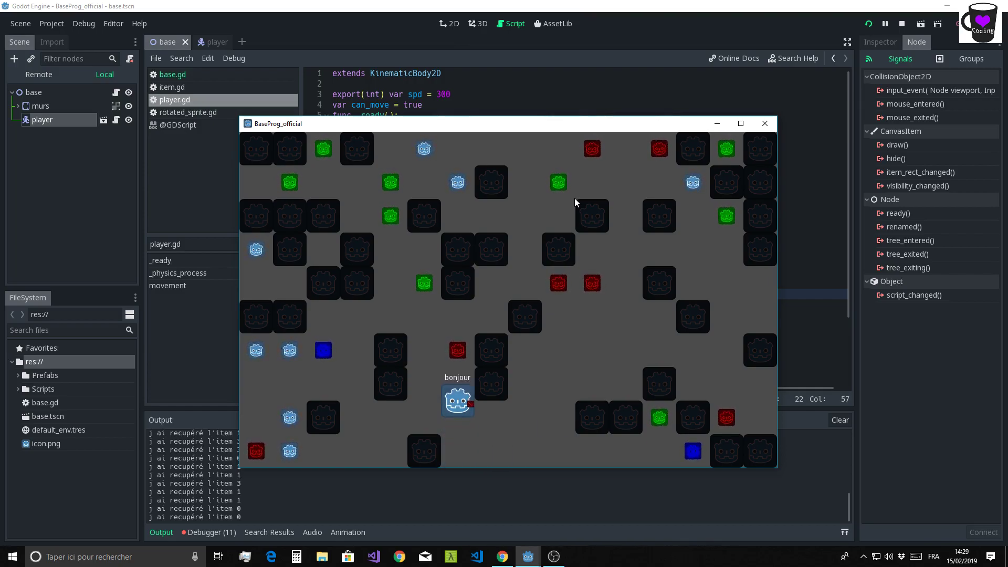
{"action": "key", "text": "Up"}
{"action": "key", "text": "Left"}
{"action": "key", "text": "Up"}
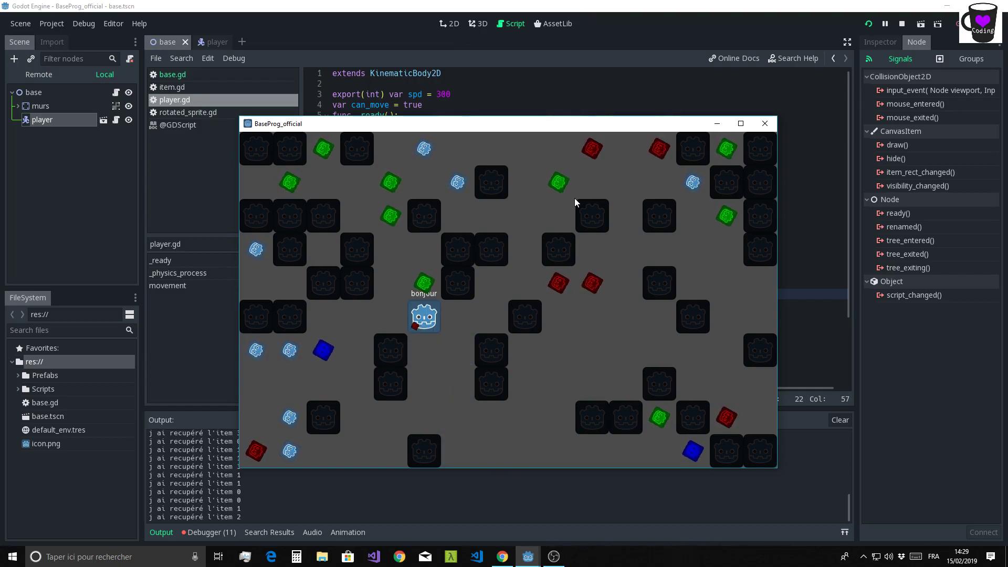
{"action": "key", "text": "Up"}
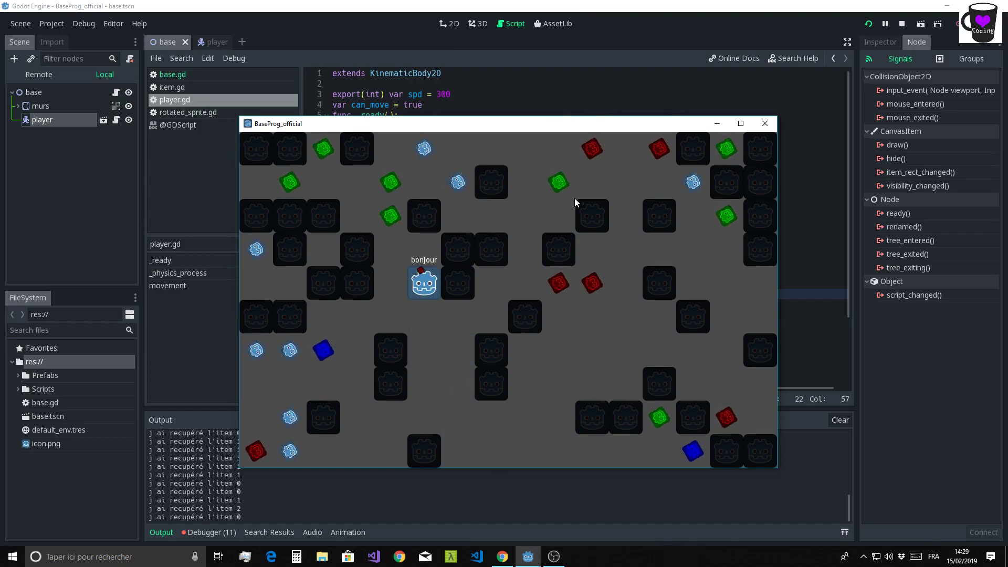
{"action": "left_click_drag", "start_coordinate": [640, 129], "coordinate": [638, 114]}
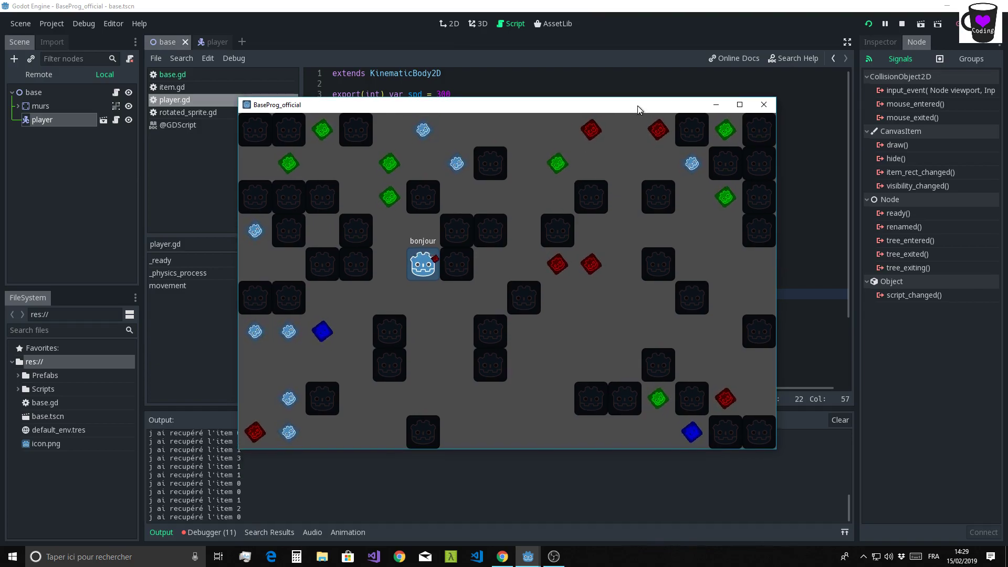
{"action": "left_click", "coordinate": [763, 110]}
{"action": "scroll", "coordinate": [651, 332], "scroll_direction": "down", "scroll_amount": 3}
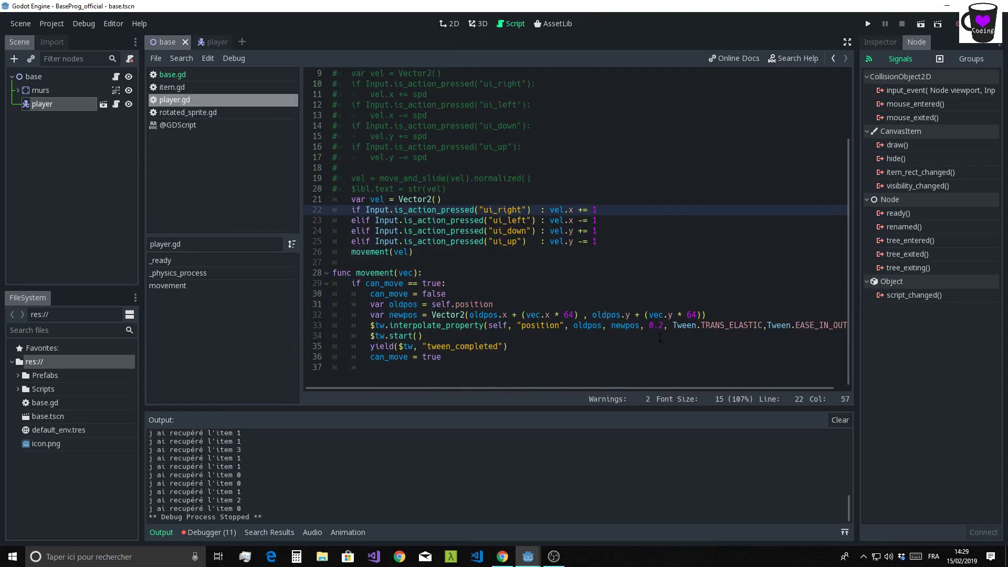
Highlight the 0.2 duration and 'position' on line 33, then show the player node's Inspector properties
{"action": "double_click", "coordinate": [661, 325]}
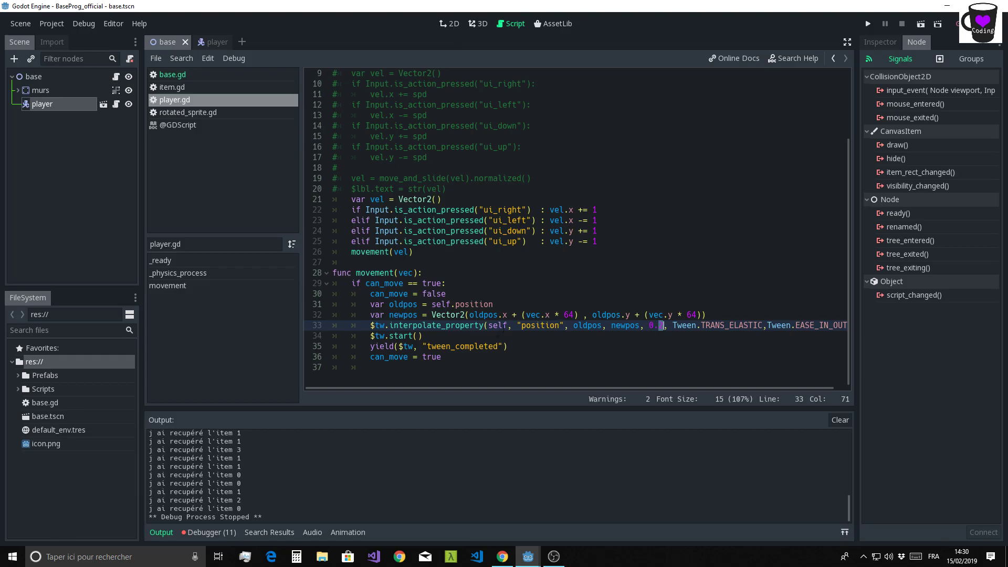
{"action": "left_click_drag", "start_coordinate": [524, 327], "coordinate": [558, 328]}
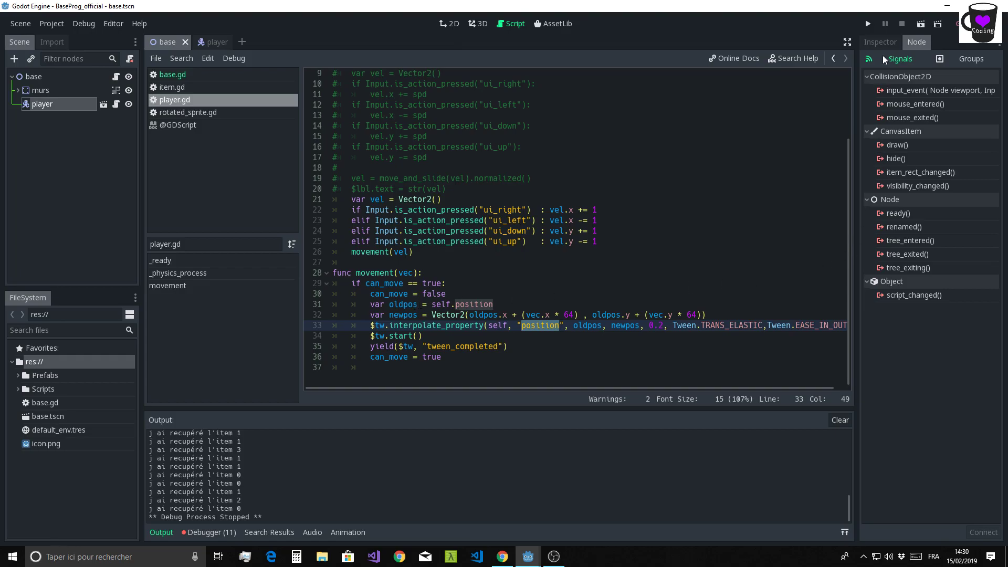
{"action": "left_click", "coordinate": [884, 41]}
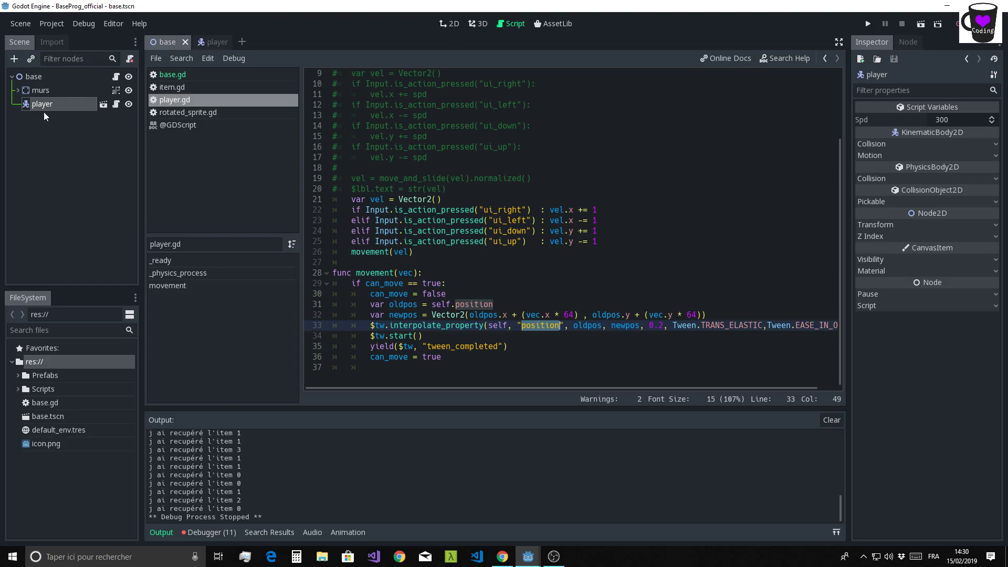
Open the player scene with its tw Tween node and review line 33's tween call
{"action": "left_click", "coordinate": [216, 45]}
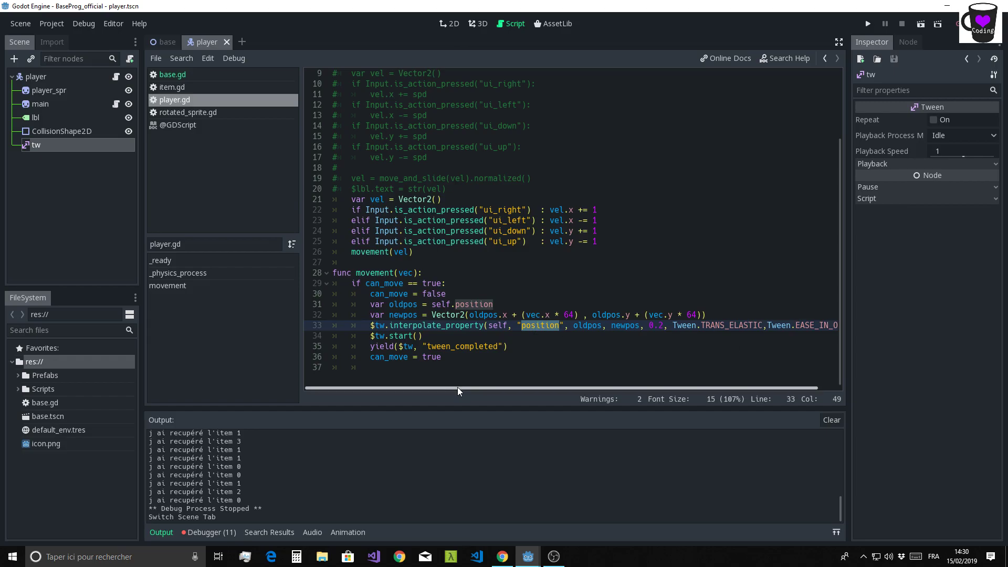
{"action": "left_click_drag", "start_coordinate": [460, 388], "coordinate": [511, 388]}
{"action": "left_click", "coordinate": [836, 326]}
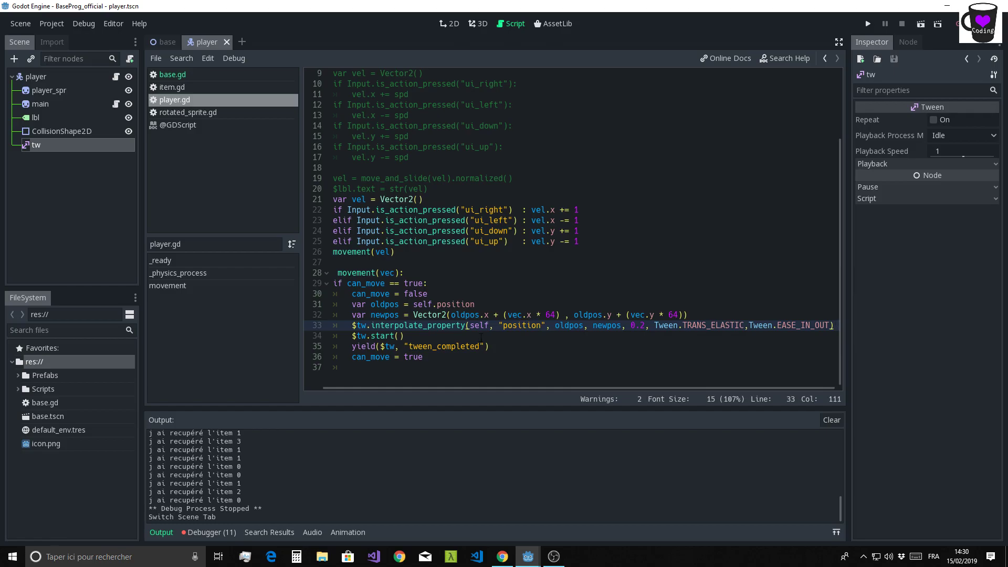
{"action": "left_click_drag", "start_coordinate": [352, 325], "coordinate": [844, 327]}
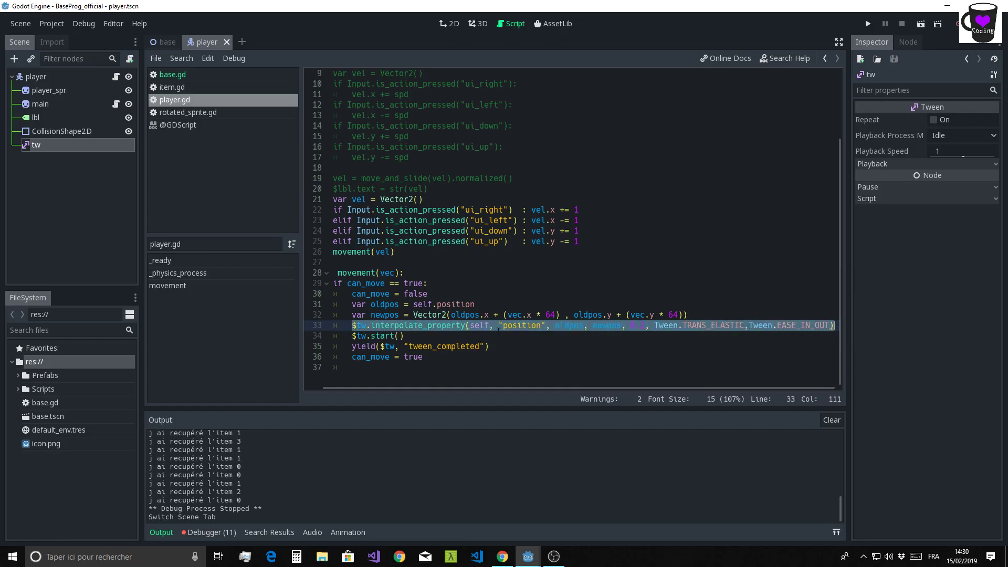
{"action": "key", "text": "Down"}
{"action": "key", "text": "Down"}
{"action": "key", "text": "Down"}
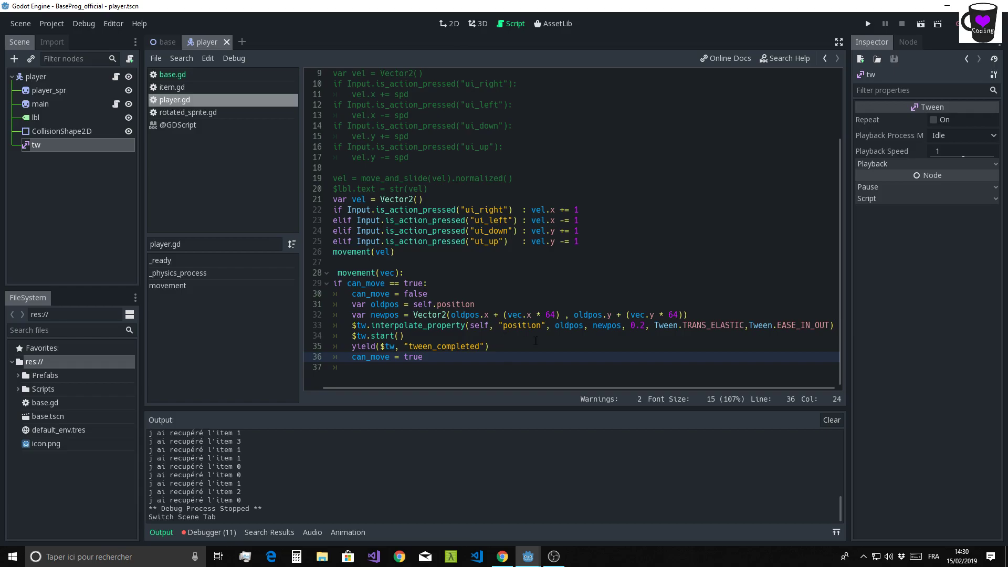
Select the player root node, expand its Collision properties, then return to player.gd
{"action": "left_click", "coordinate": [44, 78]}
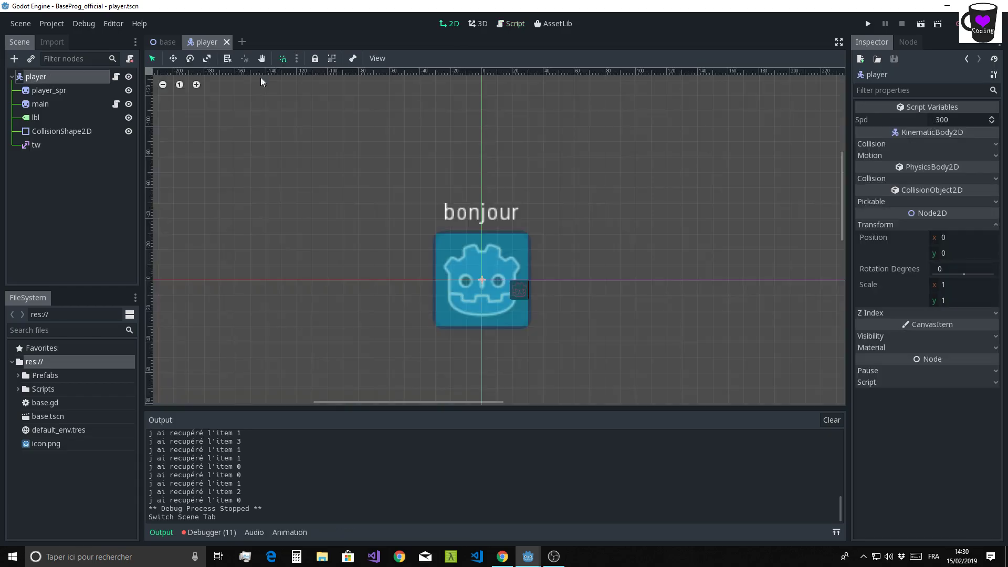
{"action": "left_click", "coordinate": [871, 145]}
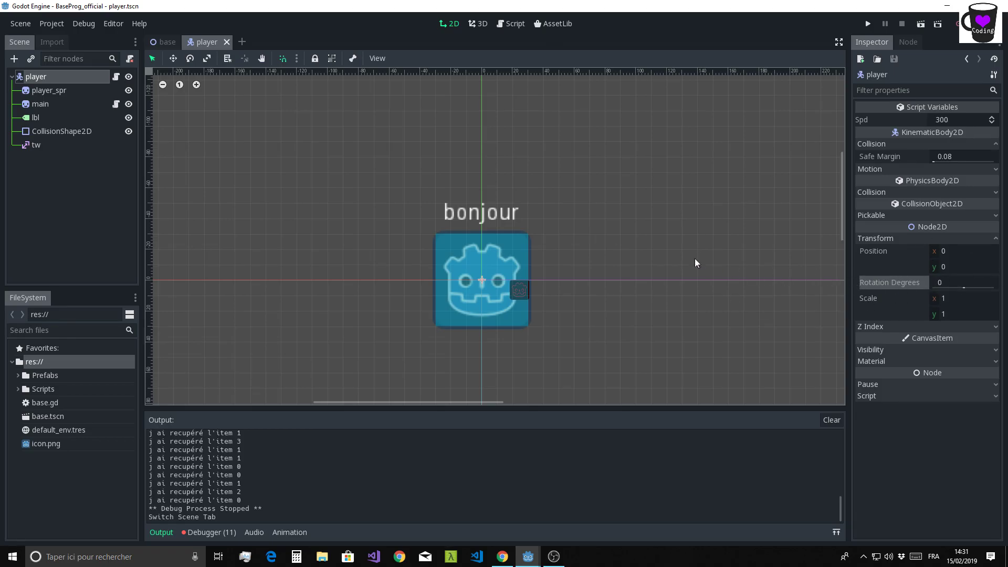
{"action": "left_click", "coordinate": [503, 23]}
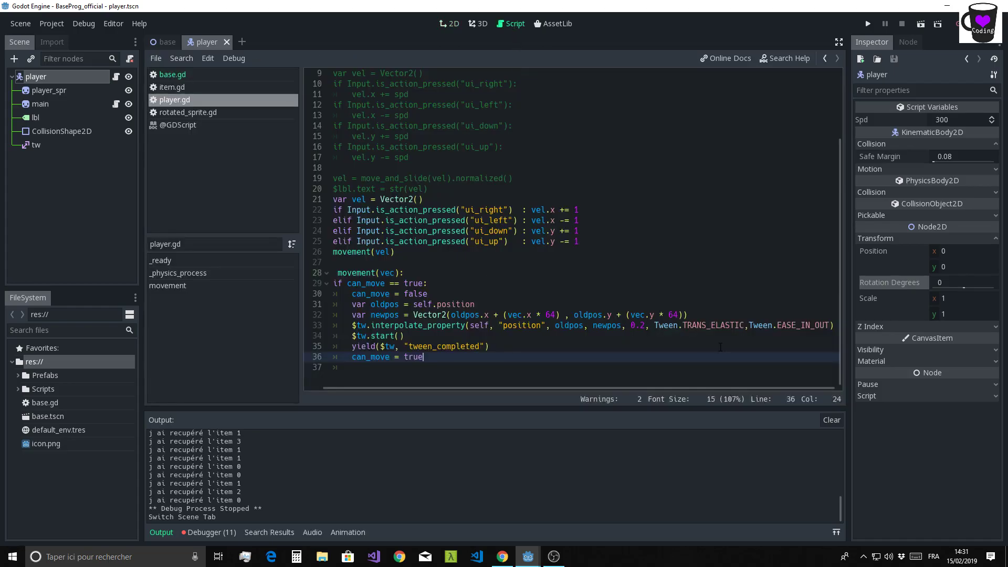
Duplicate the line 33 position tween call onto line 34
{"action": "left_click_drag", "start_coordinate": [831, 325], "coordinate": [370, 326]}
{"action": "key", "text": "ctrl+c"}
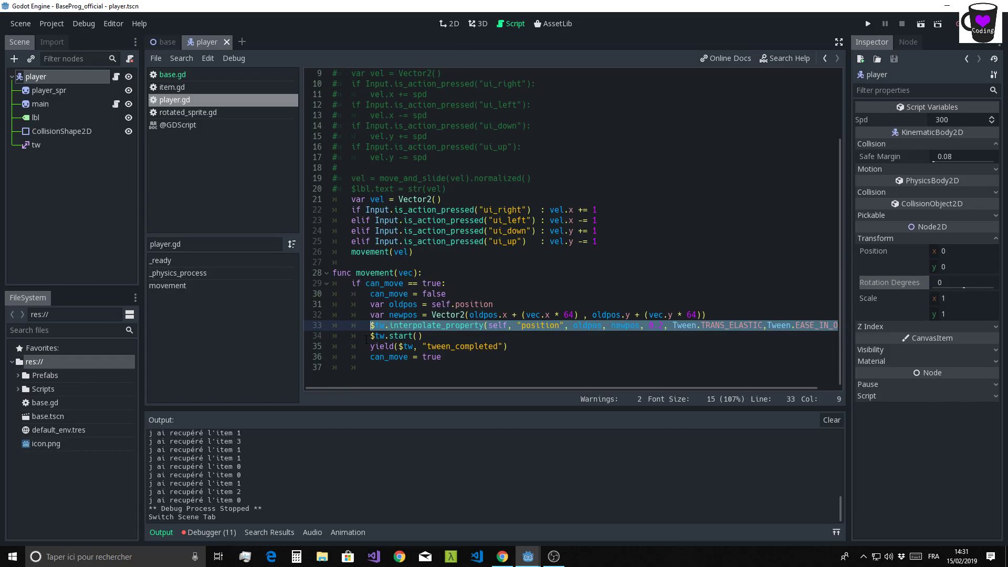
{"action": "left_click", "coordinate": [366, 340]}
{"action": "key", "text": "Return"}
{"action": "key", "text": "Up"}
{"action": "key", "text": "ctrl+v"}
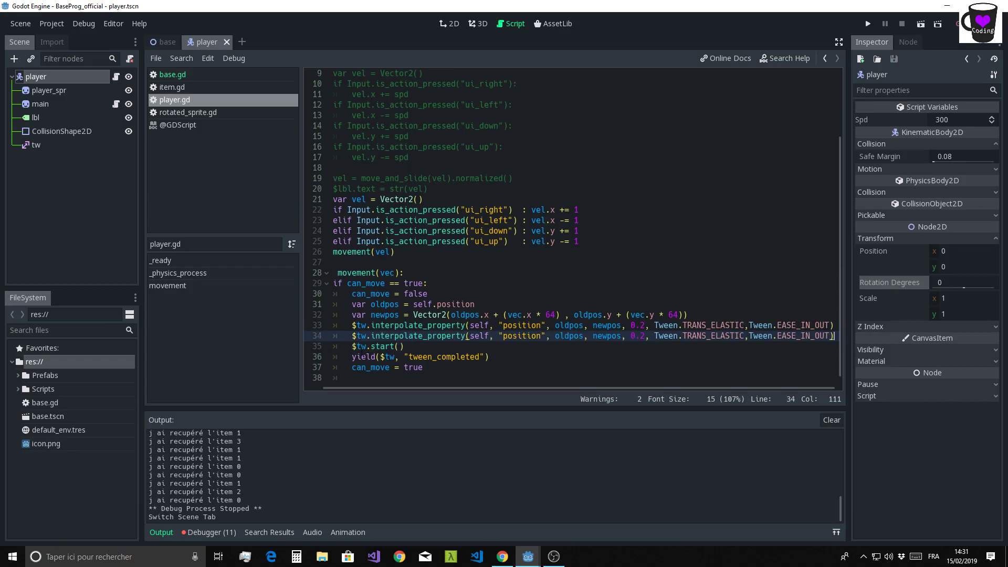
Change the copy to tween rotation_degrees from 0 to 360 and add a trailing comma
{"action": "double_click", "coordinate": [518, 338]}
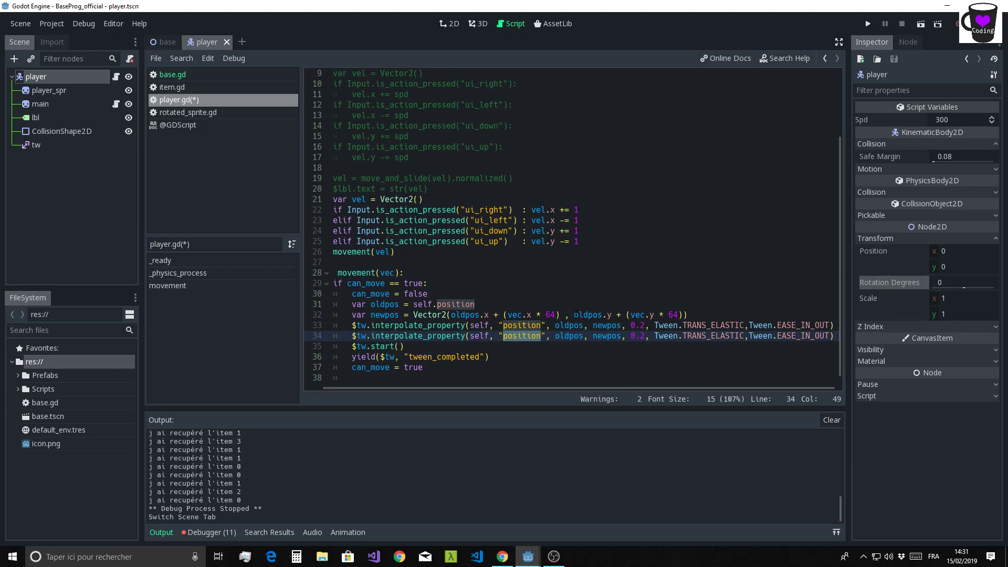
{"action": "type", "text": "rotati"}
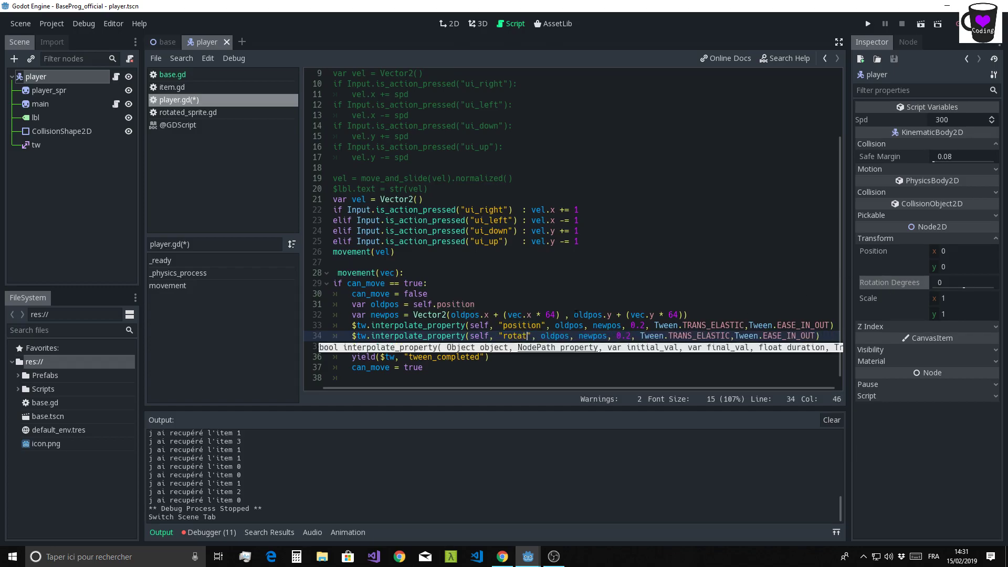
{"action": "type", "text": "on_de"}
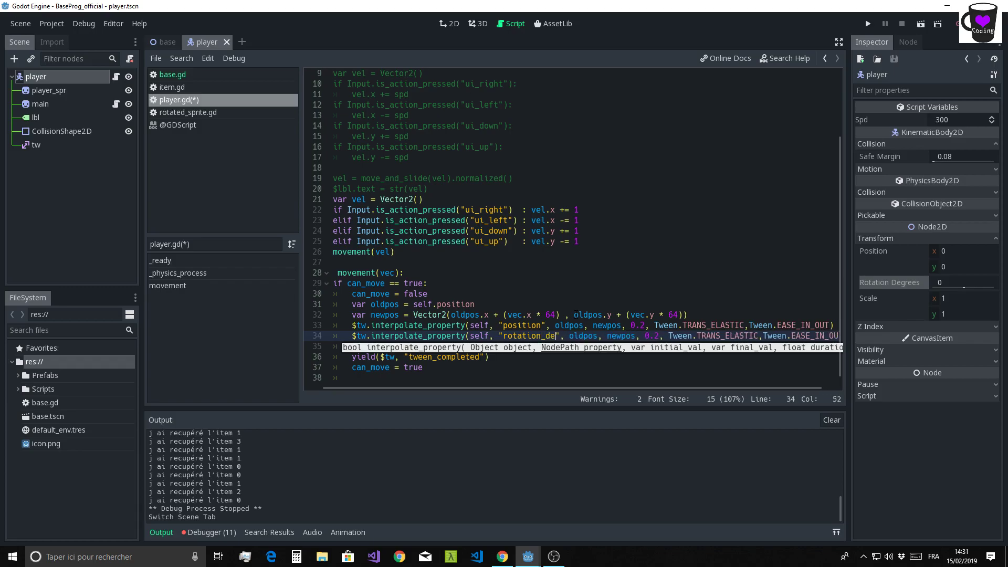
{"action": "type", "text": "gree"}
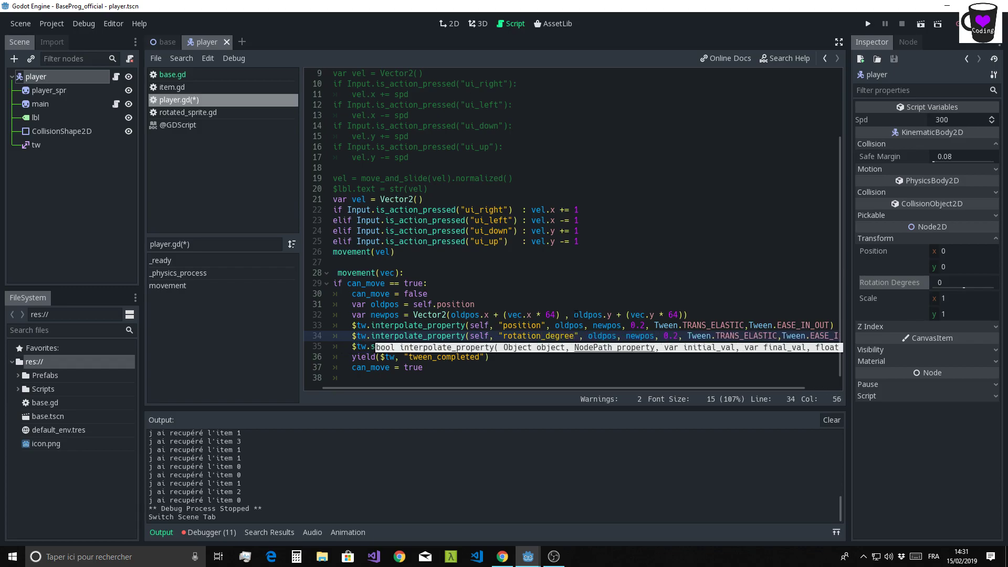
{"action": "type", "text": "s"}
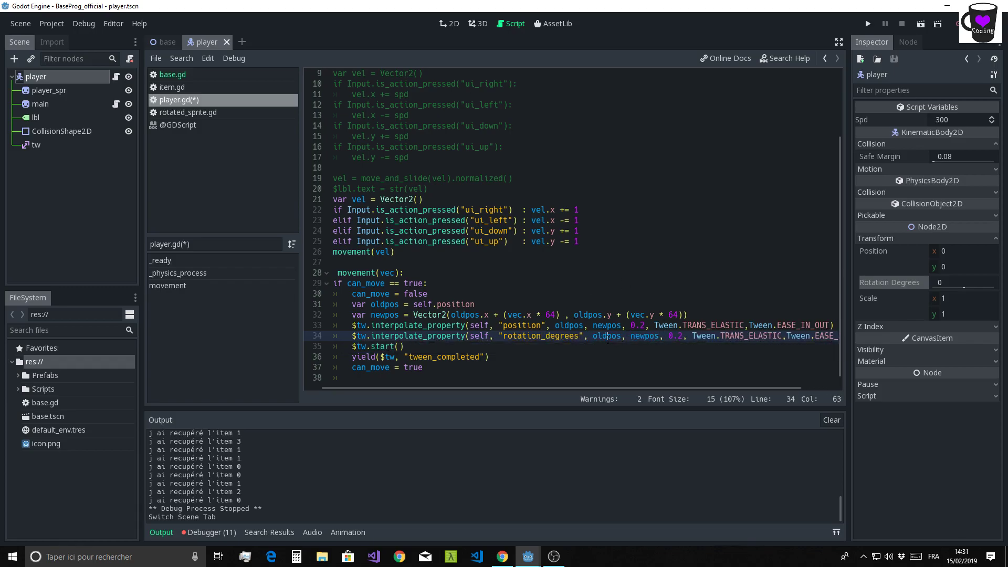
{"action": "double_click", "coordinate": [607, 336]}
{"action": "type", "text": "0"}
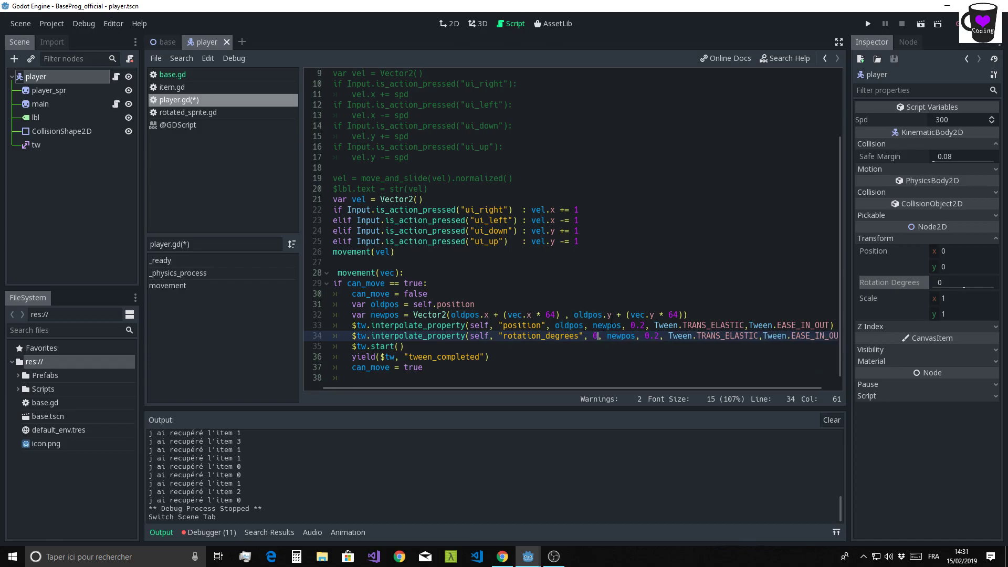
{"action": "double_click", "coordinate": [626, 338]}
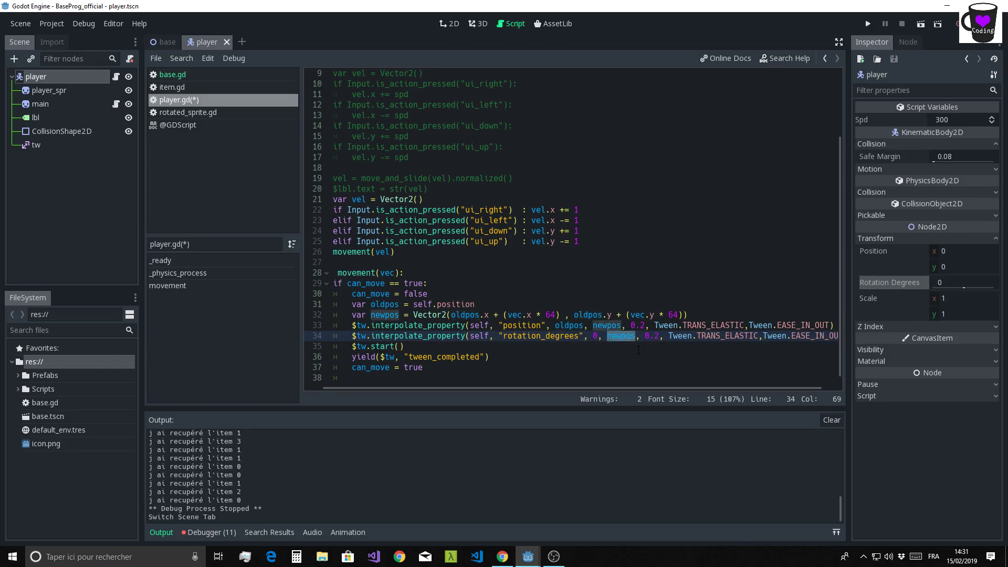
{"action": "type", "text": "360"}
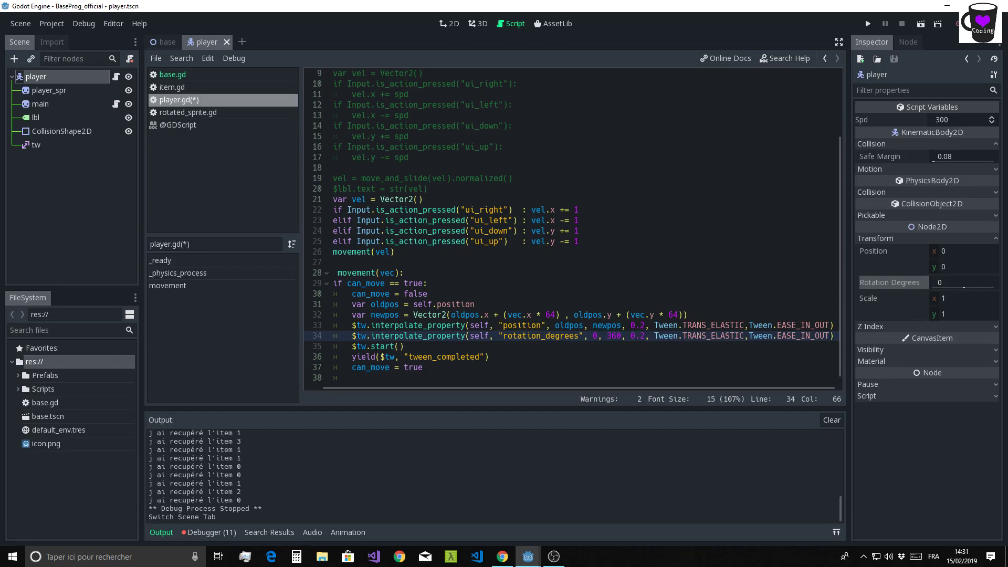
{"action": "key", "text": "End"}
{"action": "type", "text": ","}
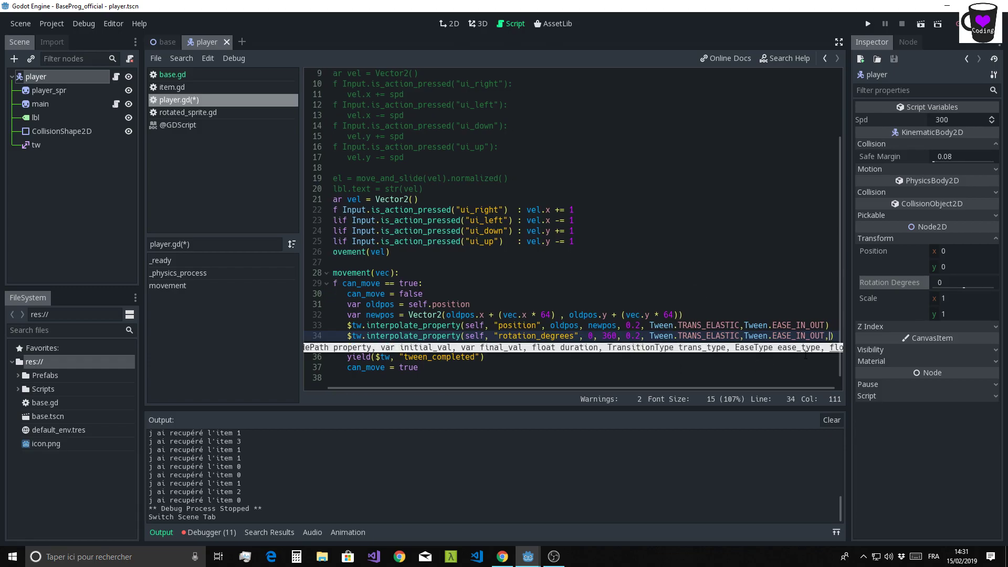
{"action": "left_click", "coordinate": [839, 42]}
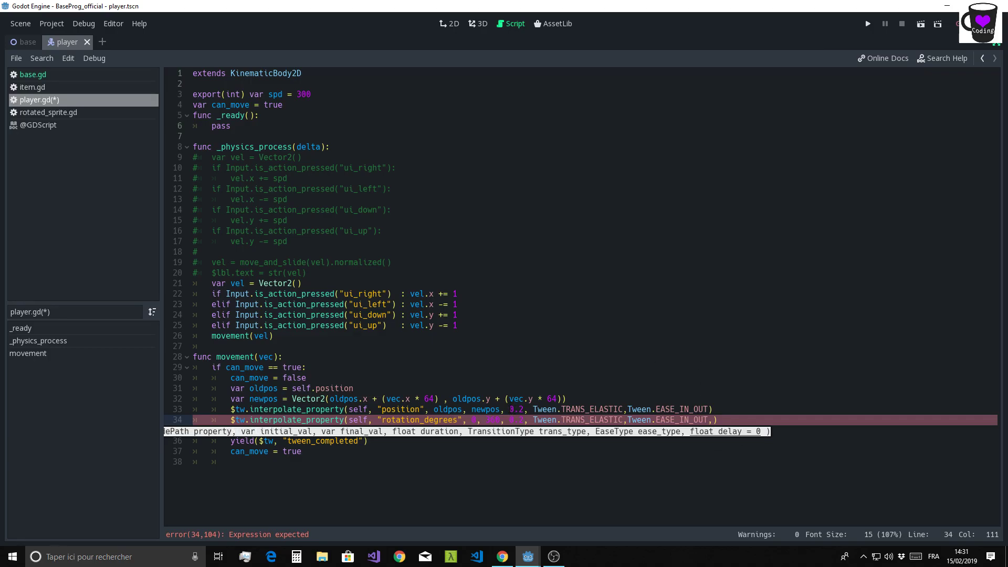
Change the move tween duration to 0.4 and add a 0.2 delay to the rotation tween
{"action": "double_click", "coordinate": [522, 409]}
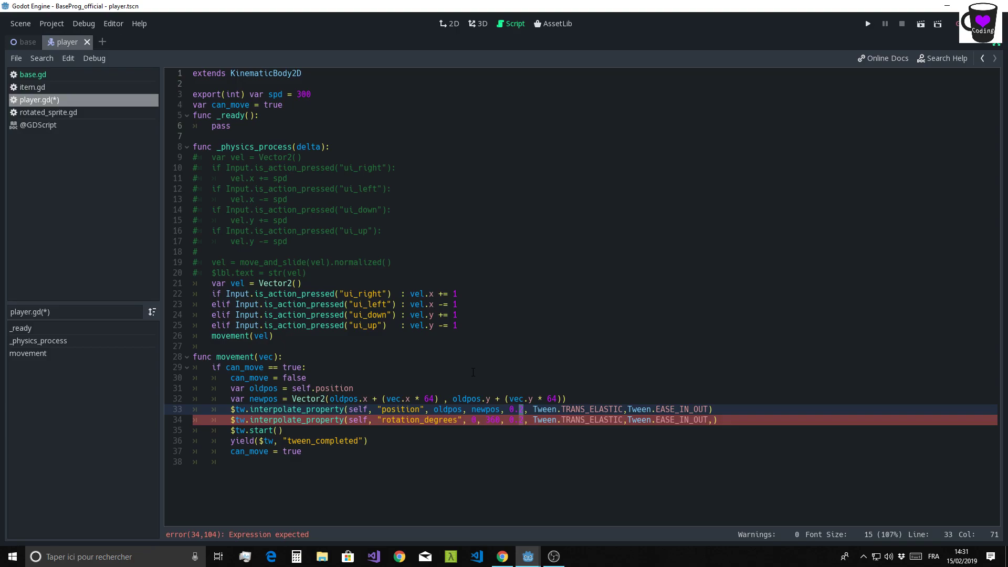
{"action": "type", "text": "4"}
{"action": "left_click", "coordinate": [713, 420]}
{"action": "type", "text": "0.2"}
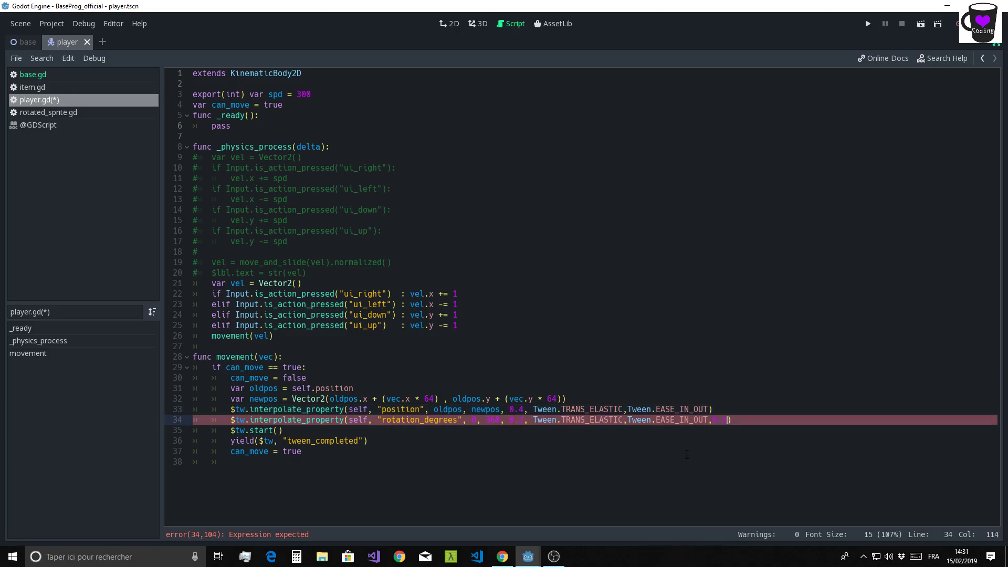
Review the new 0.4 duration and 0.2 delay, then save and run the game
{"action": "left_click", "coordinate": [711, 356]}
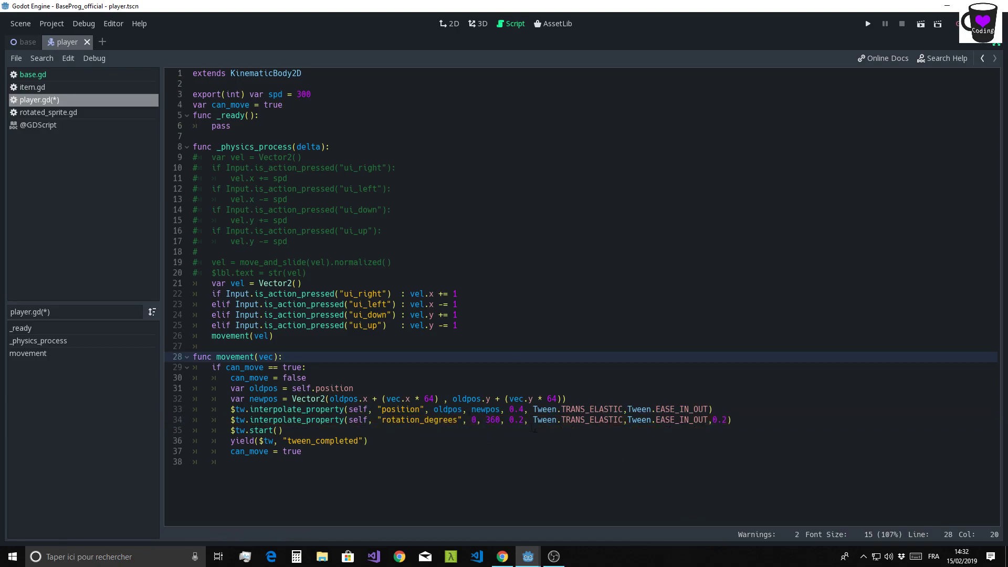
{"action": "left_click_drag", "start_coordinate": [714, 420], "coordinate": [727, 420]}
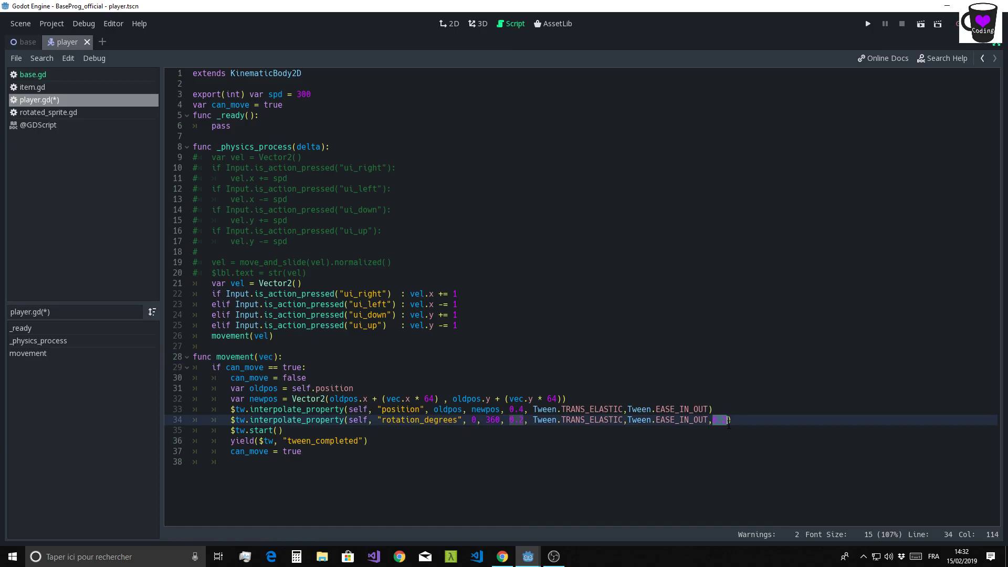
{"action": "left_click_drag", "start_coordinate": [511, 409], "coordinate": [524, 410]}
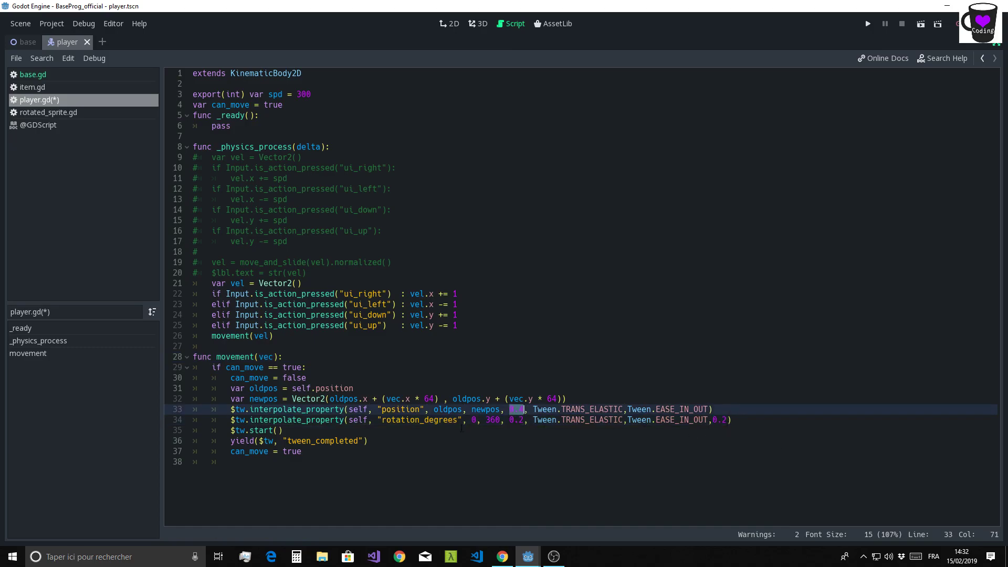
{"action": "left_click", "coordinate": [368, 442]}
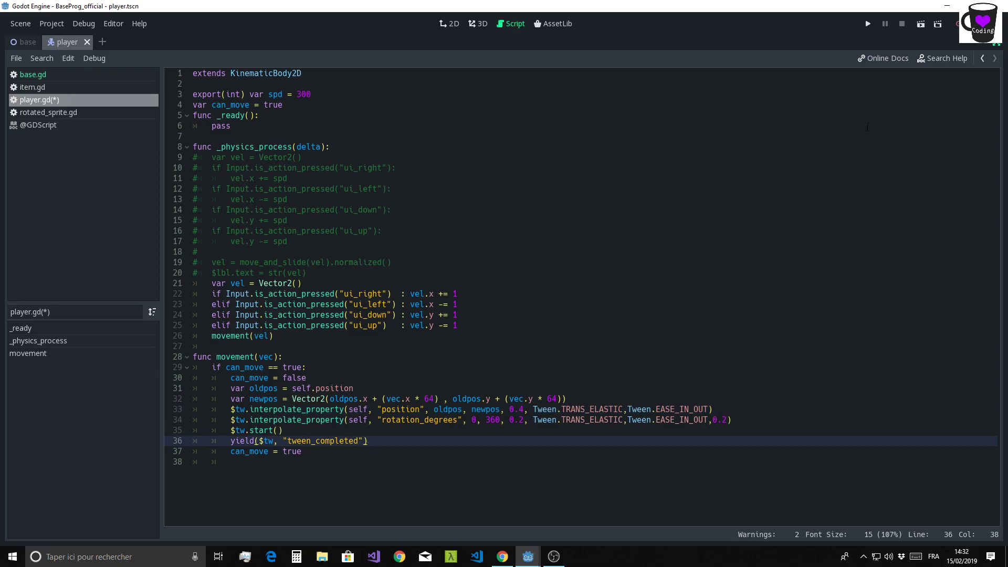
{"action": "left_click", "coordinate": [868, 24]}
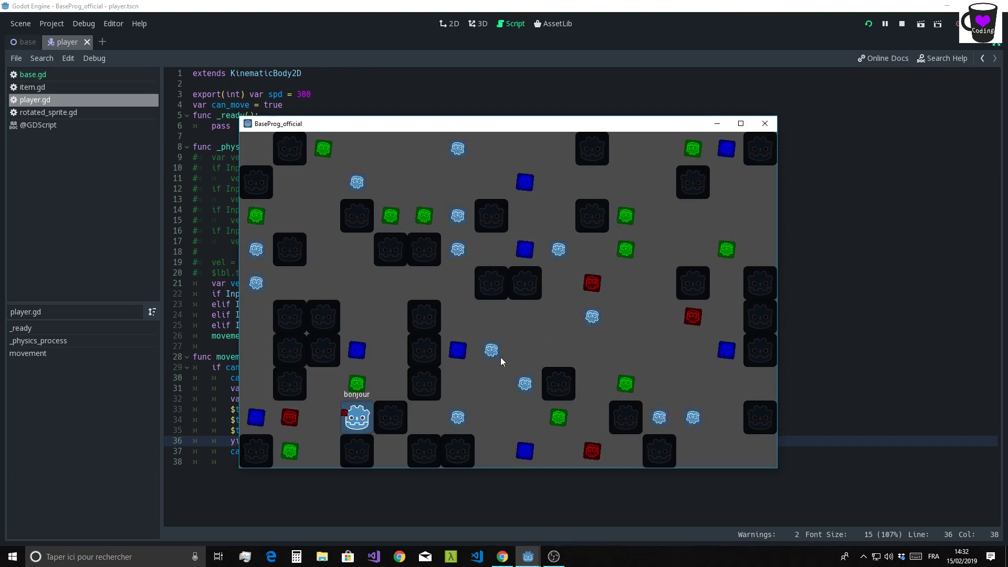
Move the player up, right and down to watch it spin, then move the game window aside
{"action": "key", "text": "Up"}
{"action": "key", "text": "Up"}
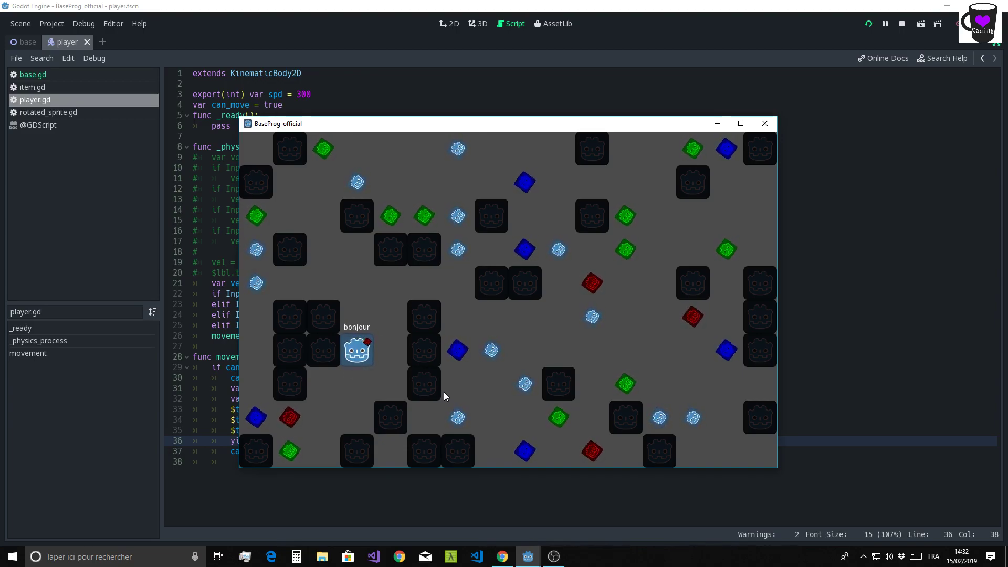
{"action": "key", "text": "Up"}
{"action": "key", "text": "Right"}
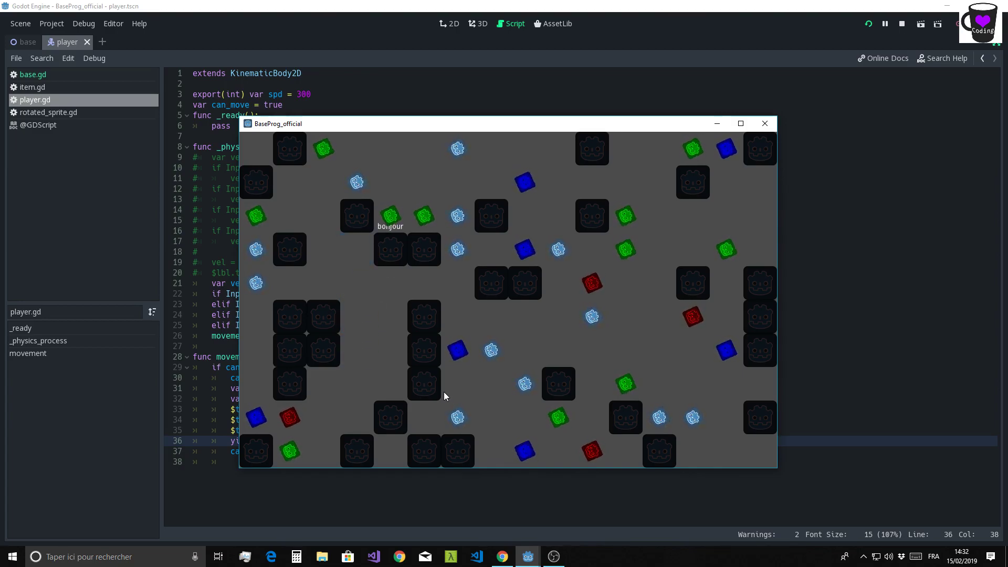
{"action": "key", "text": "Right"}
{"action": "key", "text": "Right"}
{"action": "key", "text": "Down"}
{"action": "key", "text": "Right"}
{"action": "key", "text": "Right"}
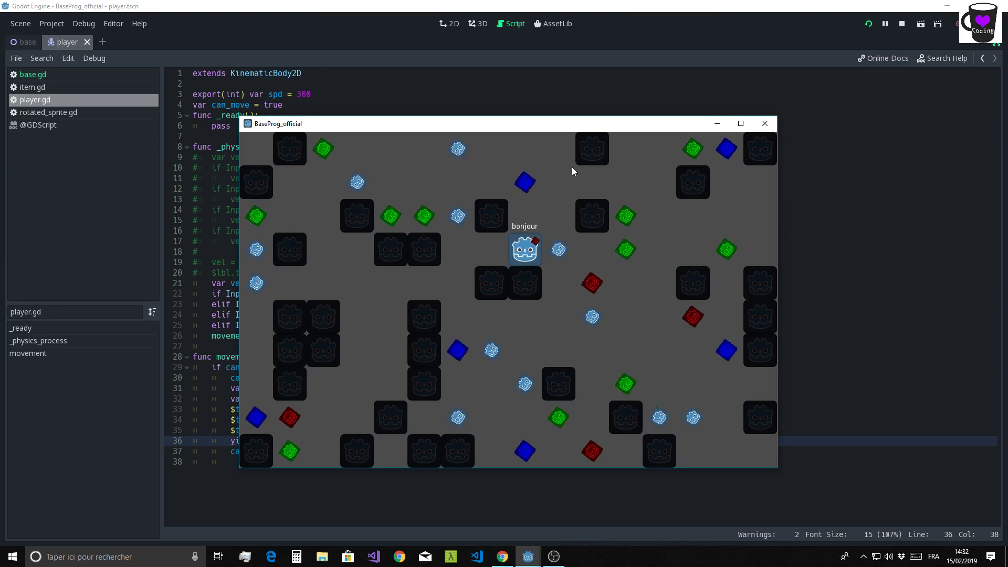
{"action": "left_click_drag", "start_coordinate": [569, 124], "coordinate": [696, 129]}
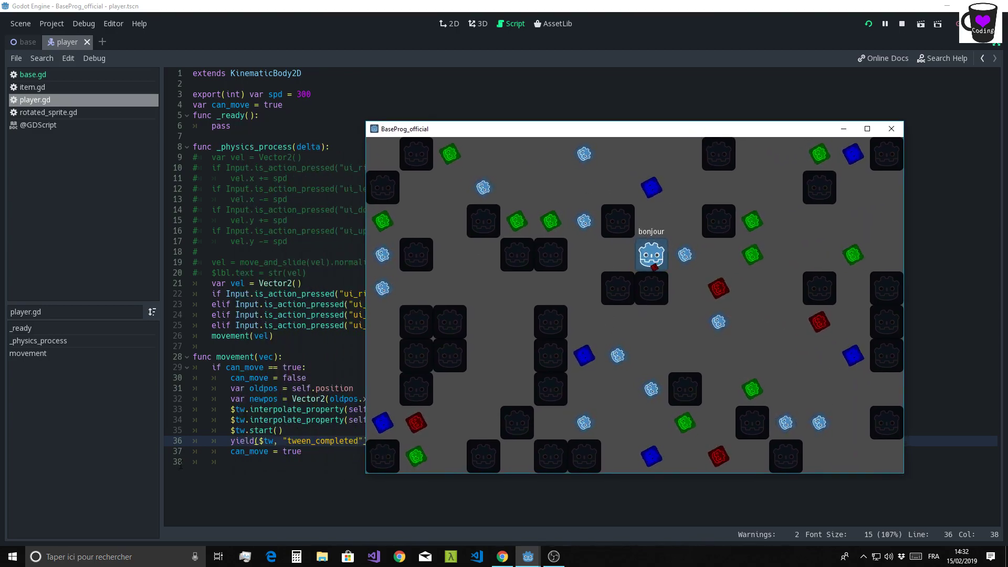
{"action": "left_click_drag", "start_coordinate": [279, 336], "coordinate": [212, 337]}
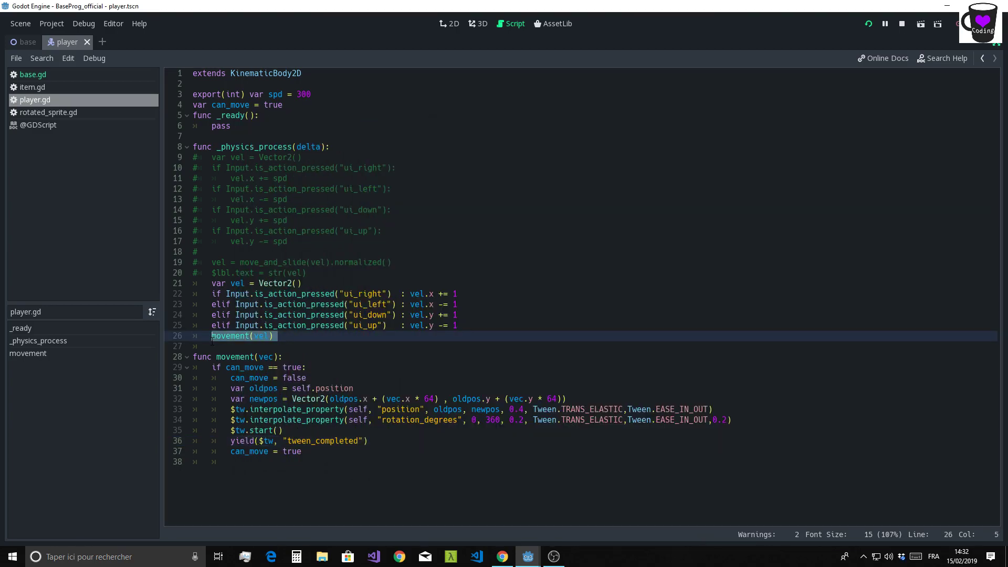
Highlight the rotation tween call in player.gd, then bring the running game window back
{"action": "left_click_drag", "start_coordinate": [223, 421], "coordinate": [765, 419]}
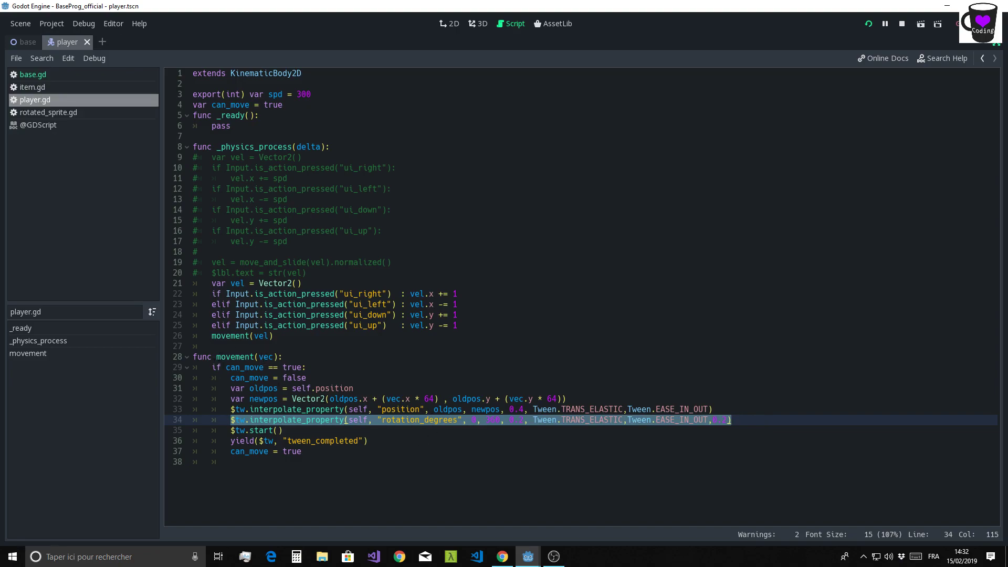
{"action": "left_click", "coordinate": [337, 360]}
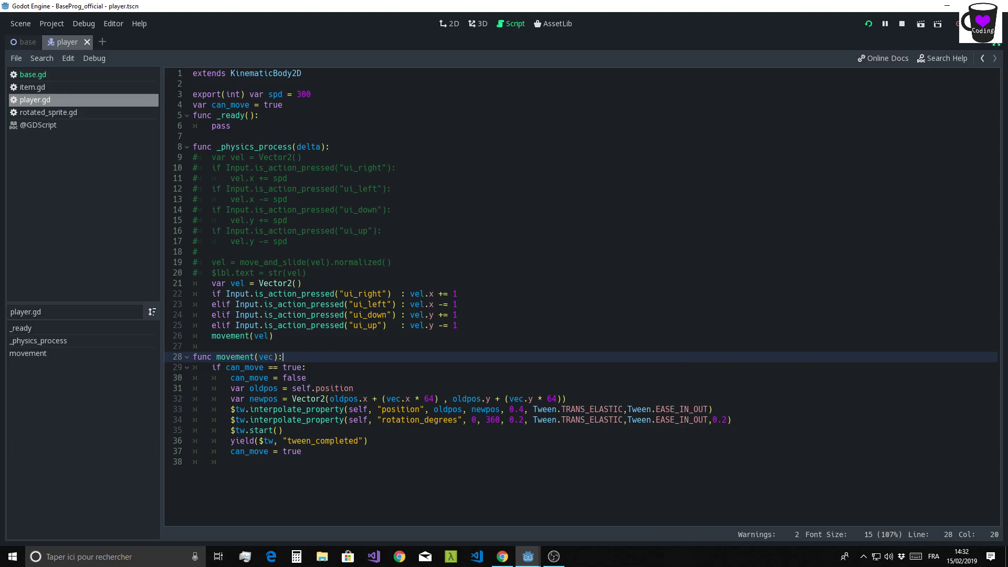
{"action": "mouse_move", "coordinate": [528, 557]}
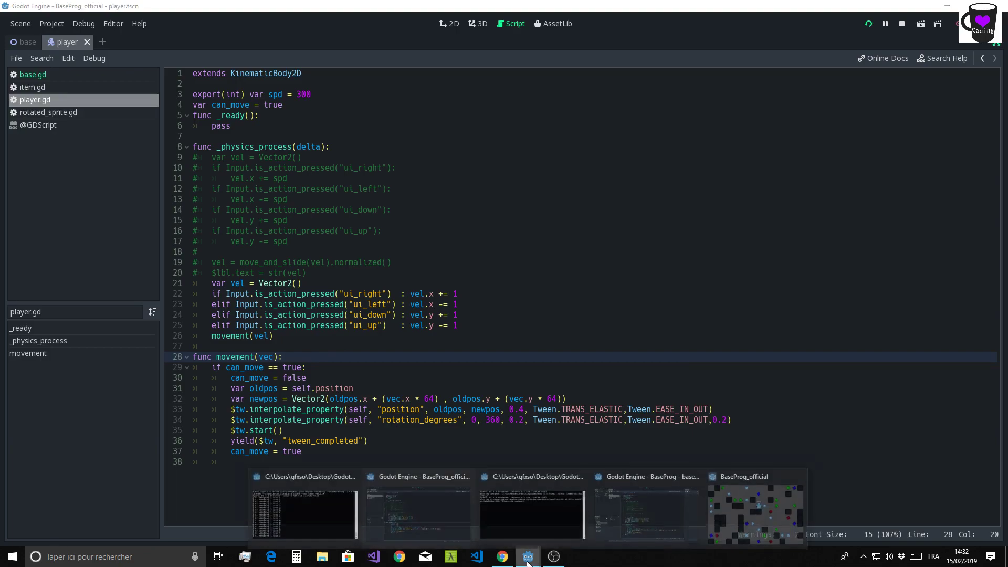
{"action": "left_click", "coordinate": [657, 520]}
Move the player one tile right, turn it down, up and right, then close the game
{"action": "key", "text": "Right"}
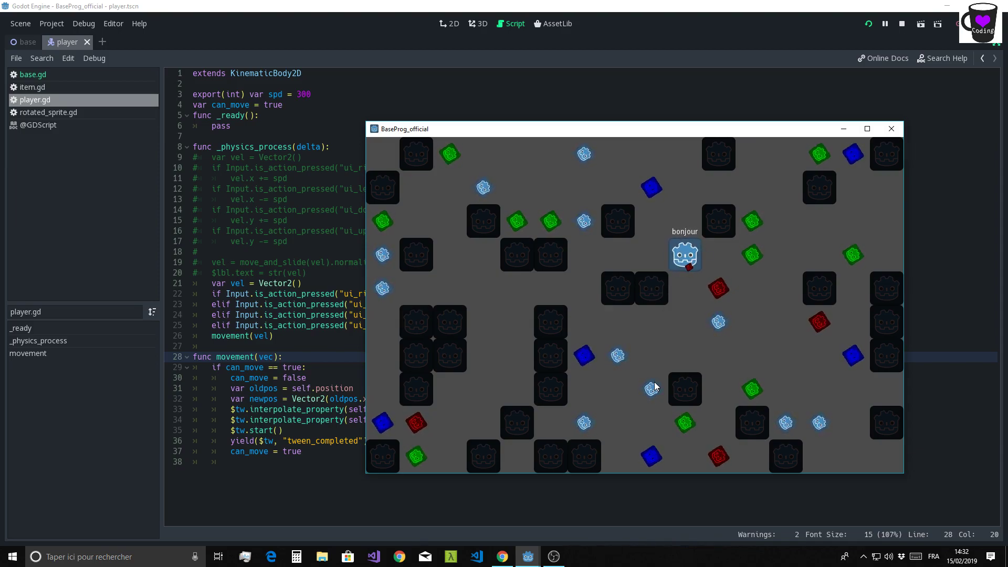
{"action": "key", "text": "Down"}
{"action": "key", "text": "Up"}
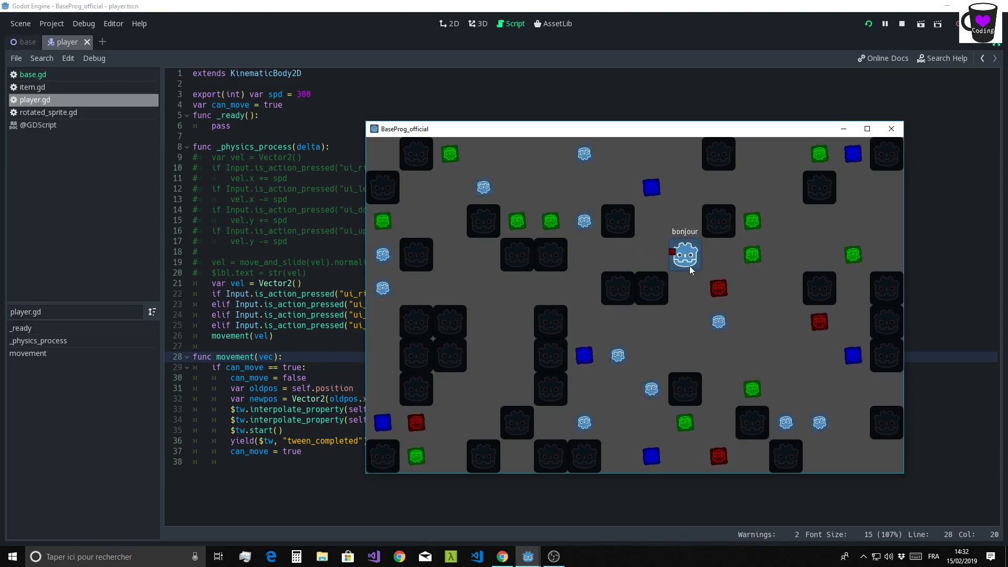
{"action": "key", "text": "Right"}
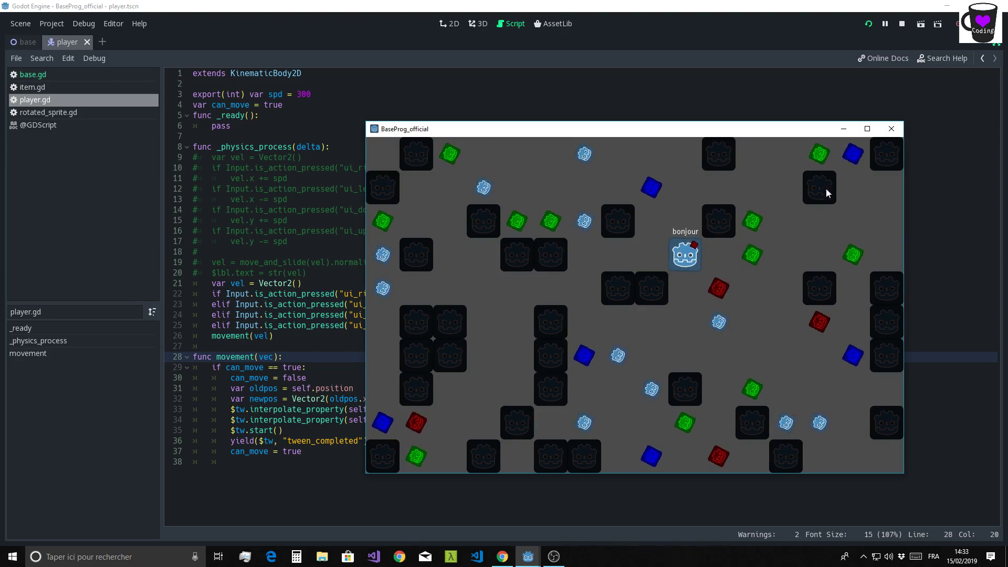
{"action": "left_click", "coordinate": [891, 133]}
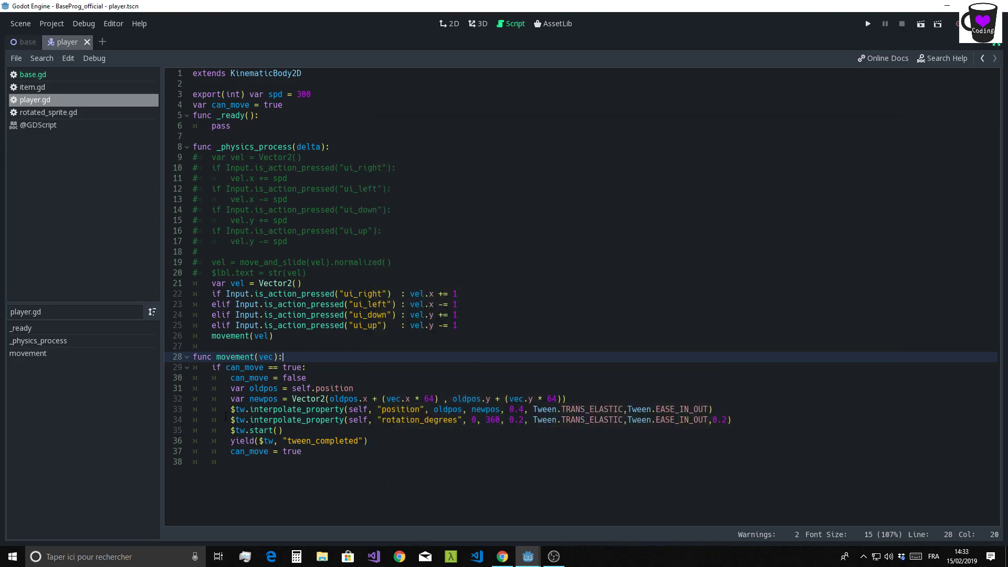
Delete the rotation_degrees interpolate_property line 34, keeping only the elastic position tween
{"action": "left_click_drag", "start_coordinate": [225, 422], "coordinate": [751, 424]}
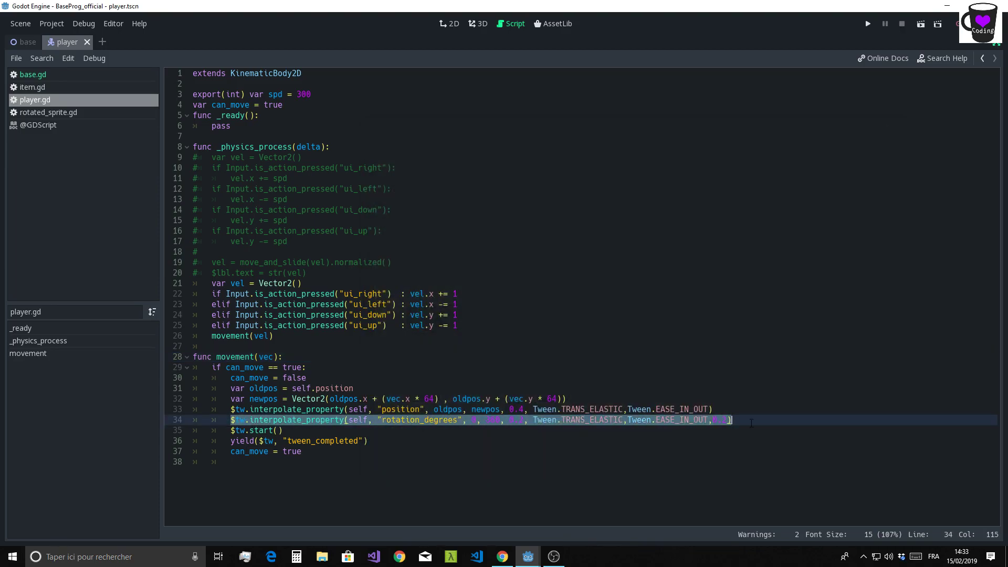
{"action": "left_click_drag", "start_coordinate": [283, 431], "coordinate": [231, 430]}
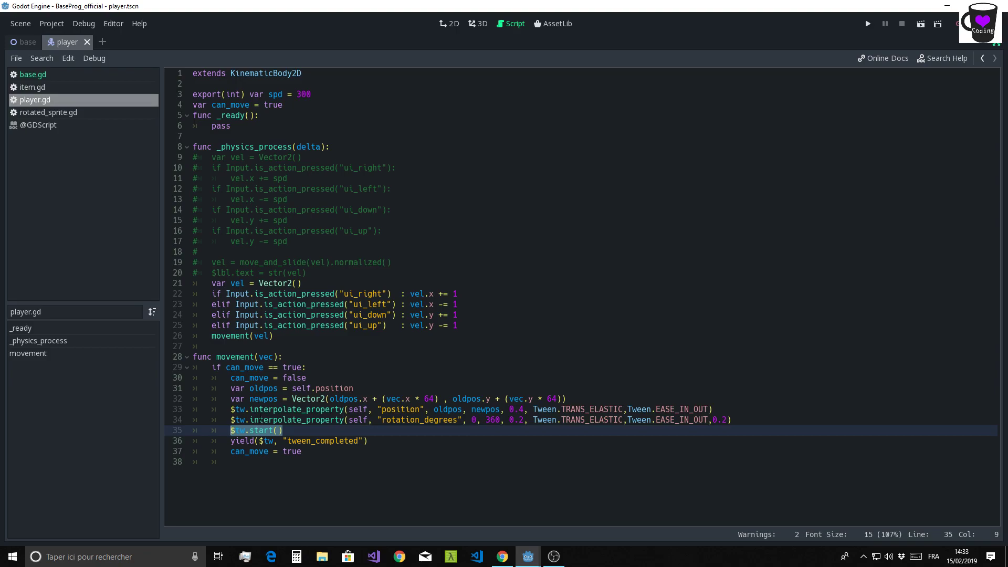
{"action": "left_click_drag", "start_coordinate": [737, 425], "coordinate": [175, 421]}
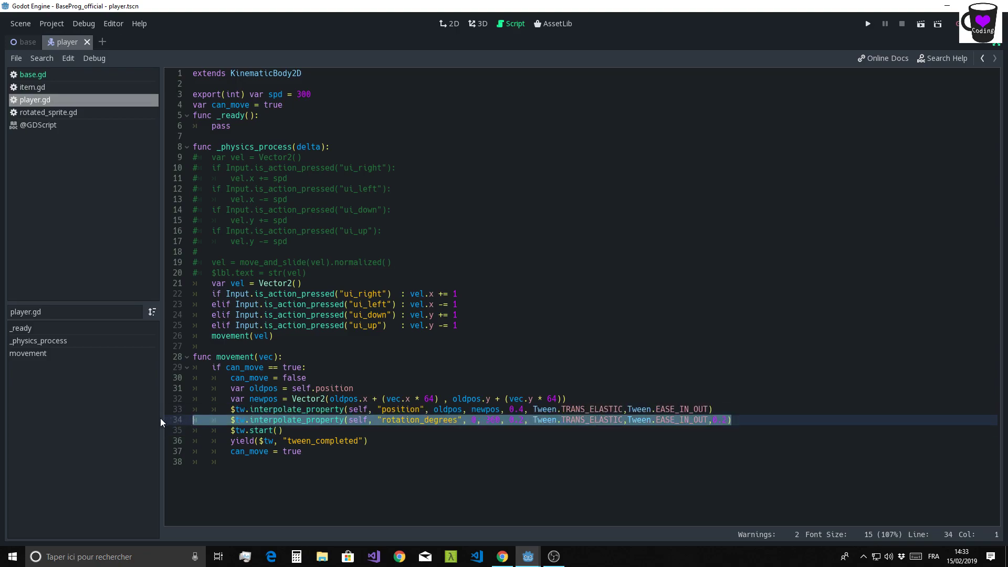
{"action": "key", "text": "Delete"}
{"action": "key", "text": "Delete"}
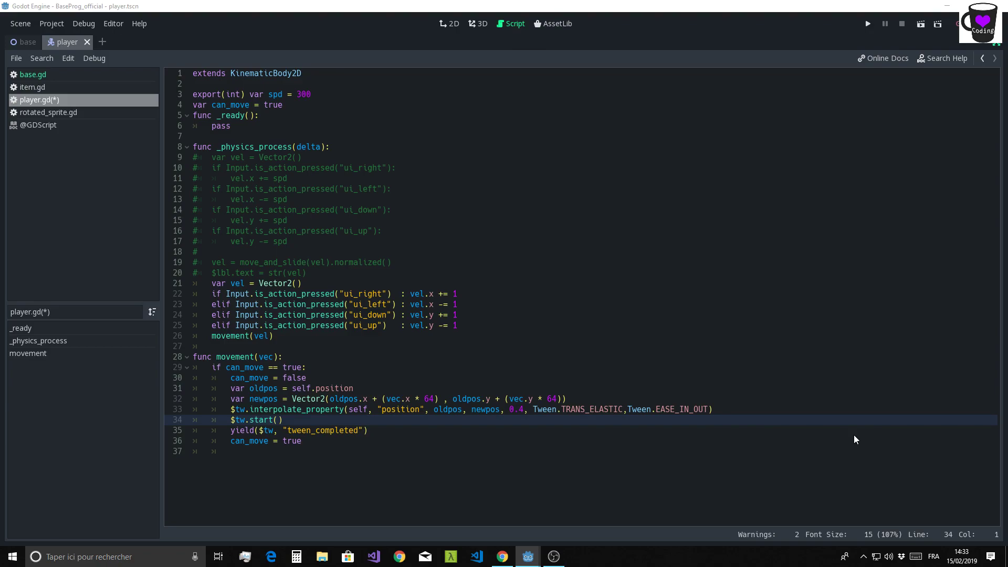
{"action": "left_click", "coordinate": [554, 557]}
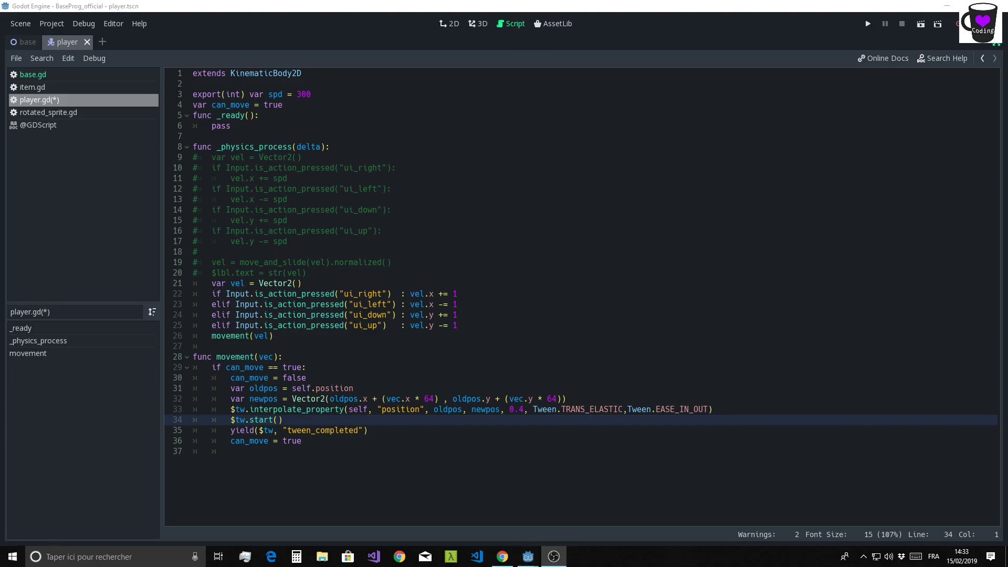